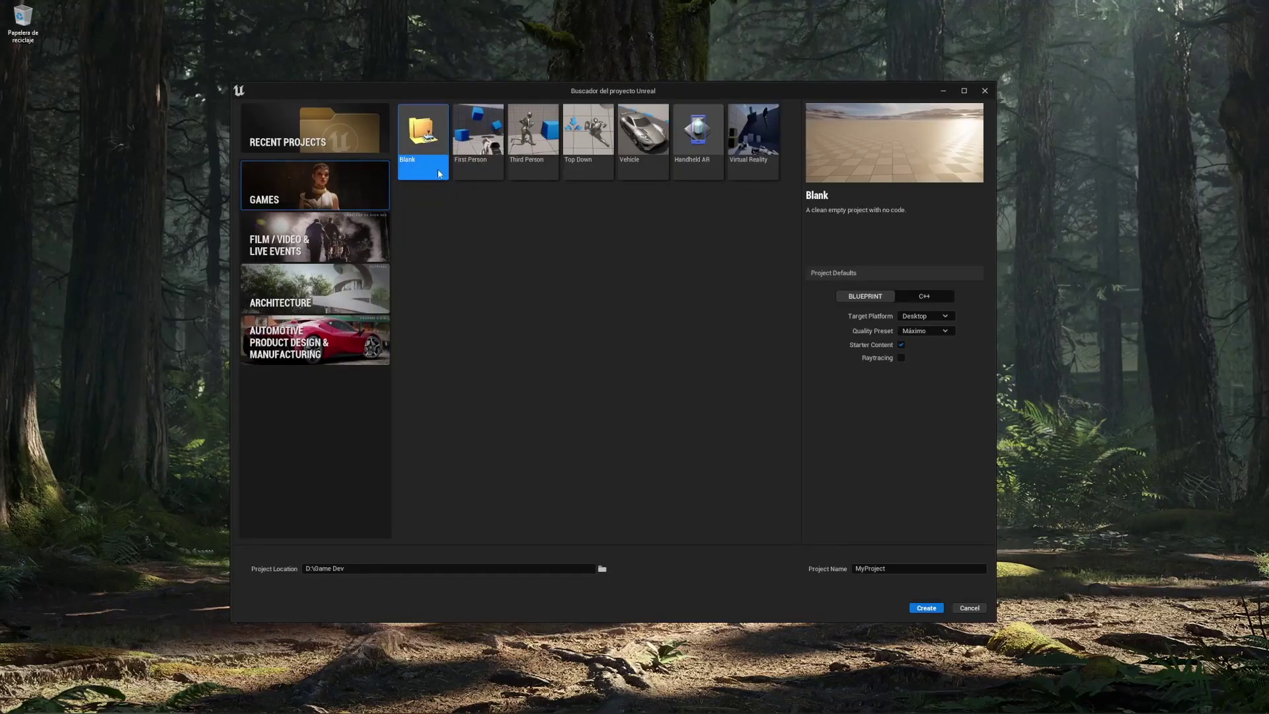
Step: Create a Third Person project named Personaje, then play its map and run the mannequin forward
click(542, 168)
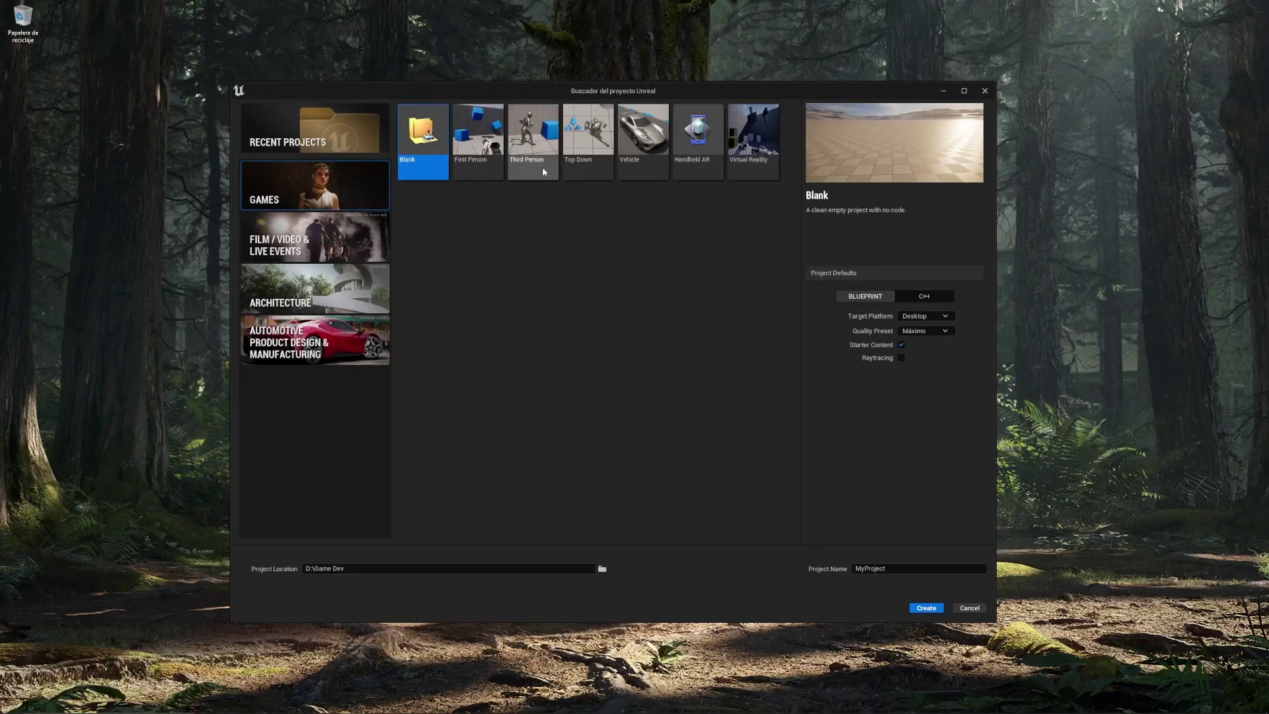
click(906, 568)
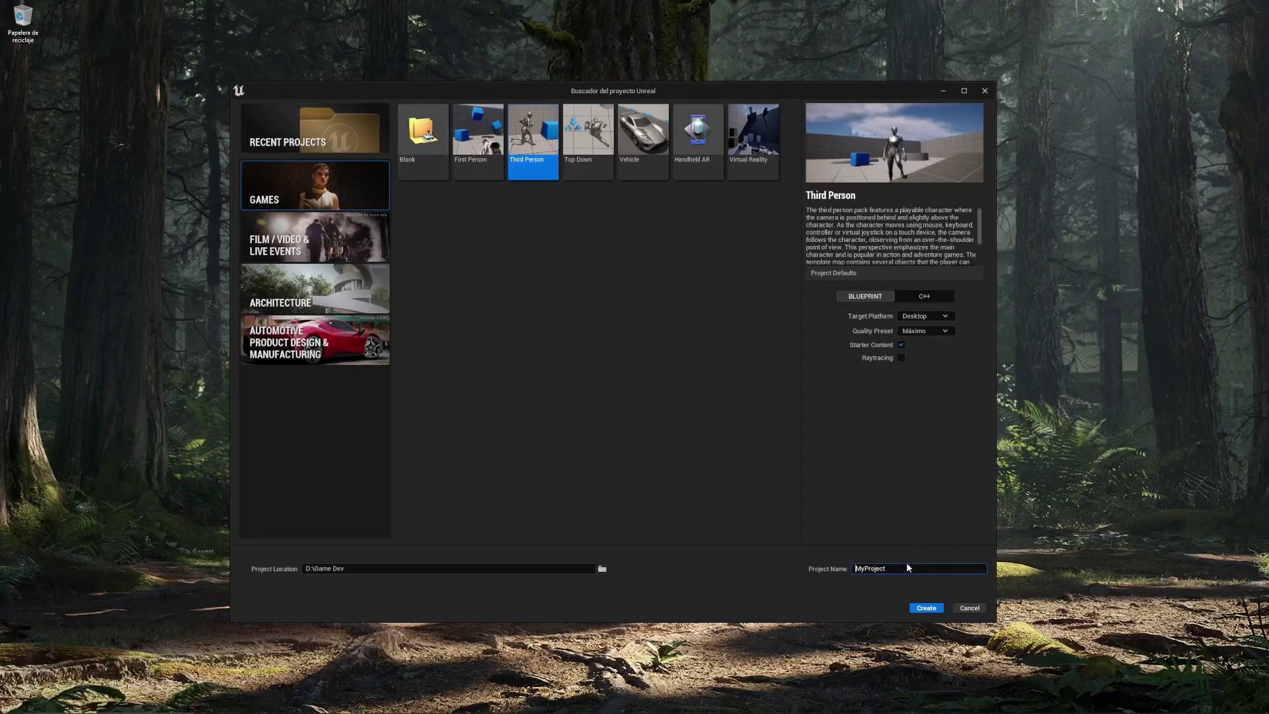
key(ctrl+a)
key(BackSpace)
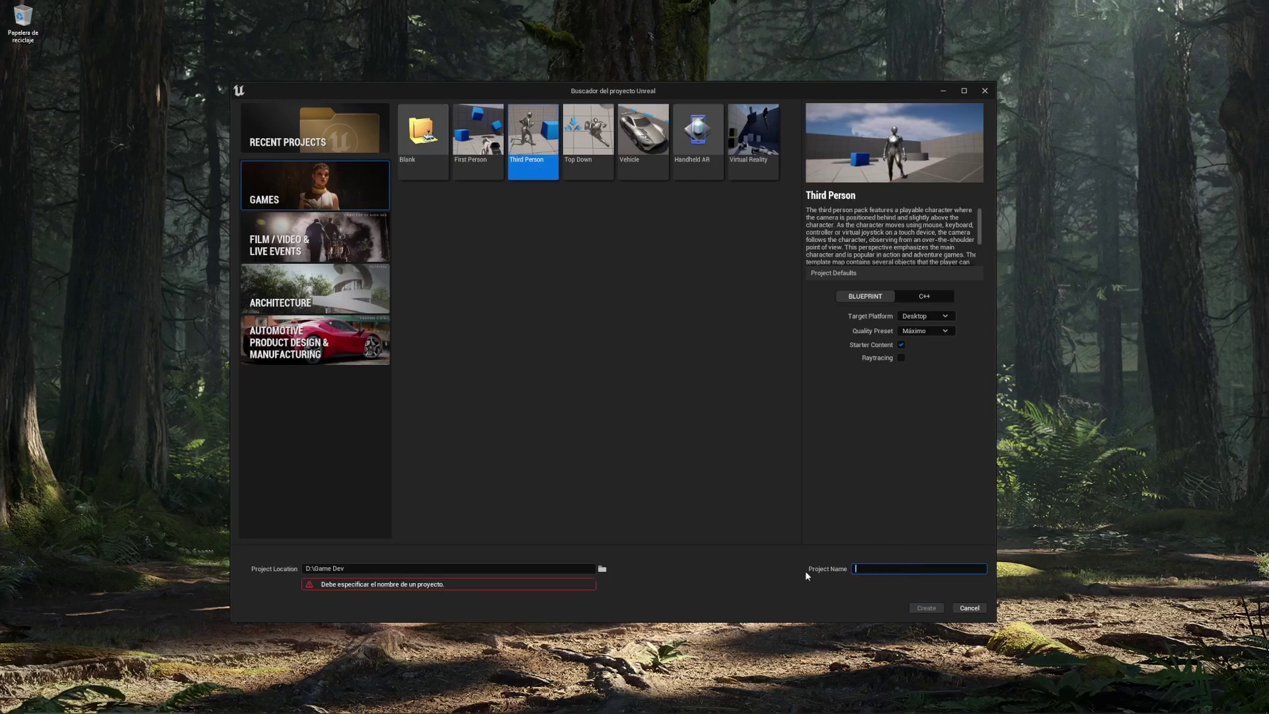
text(Personaje)
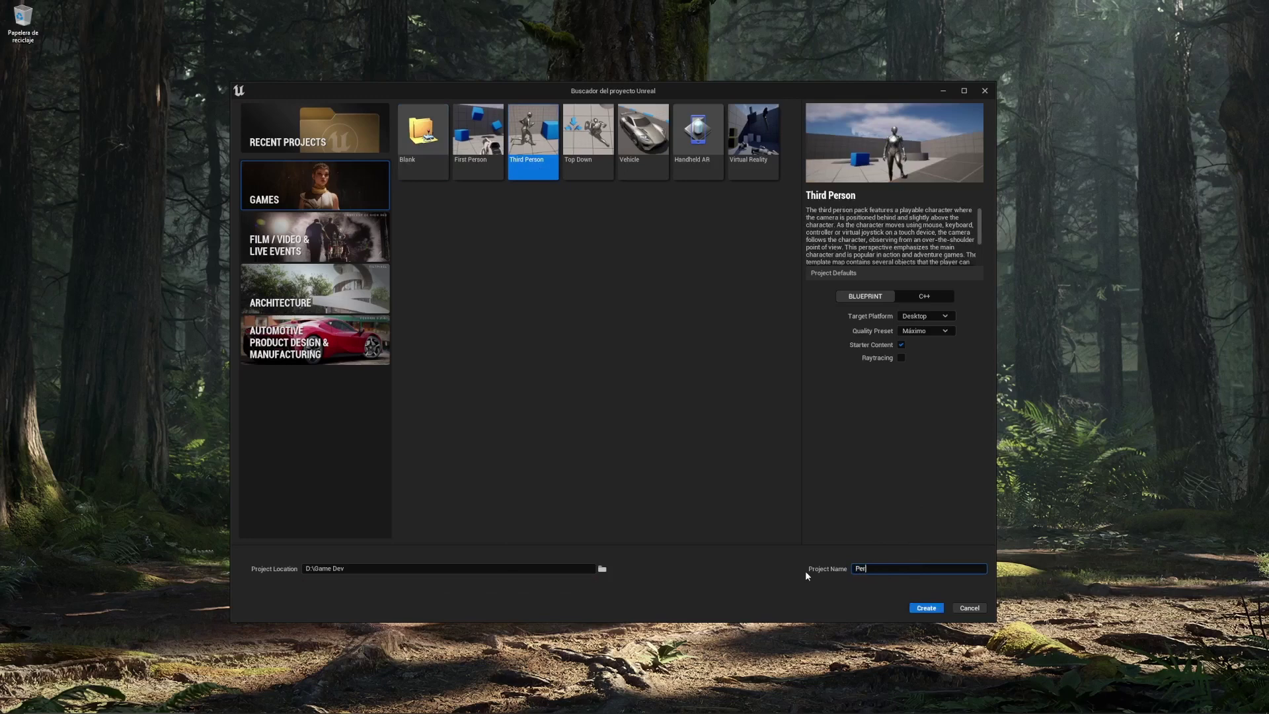
click(927, 608)
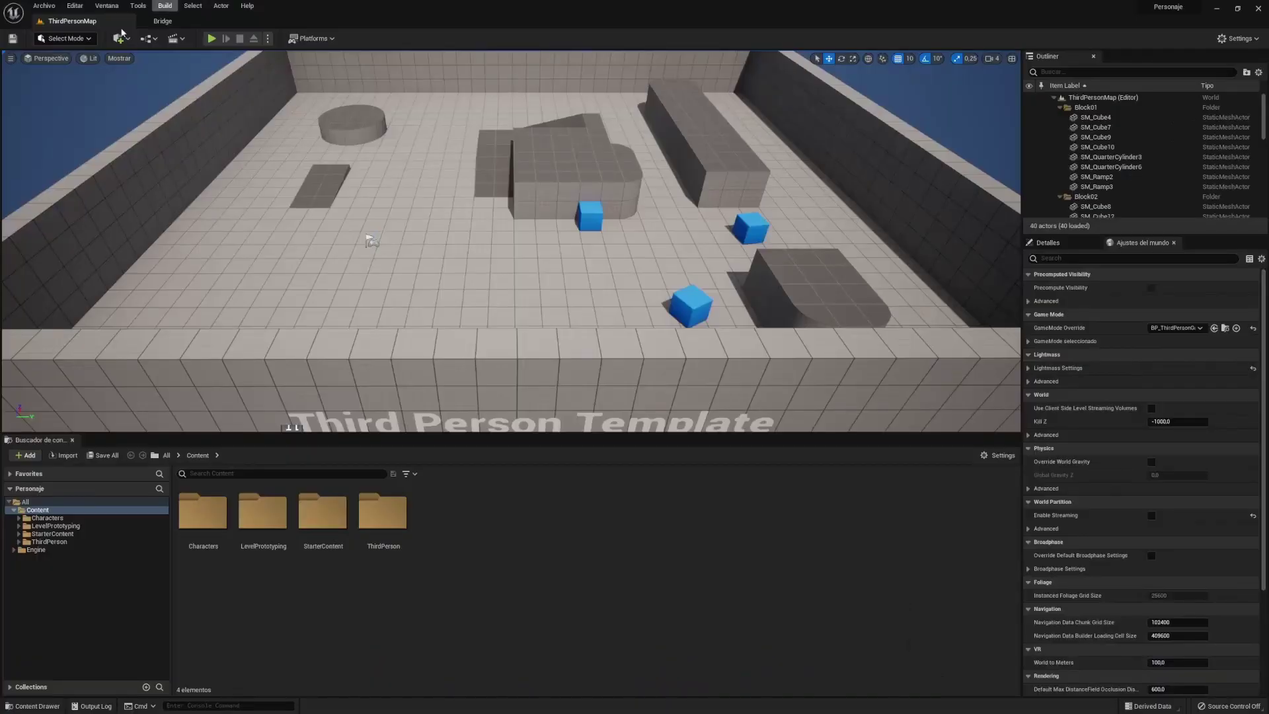
click(211, 39)
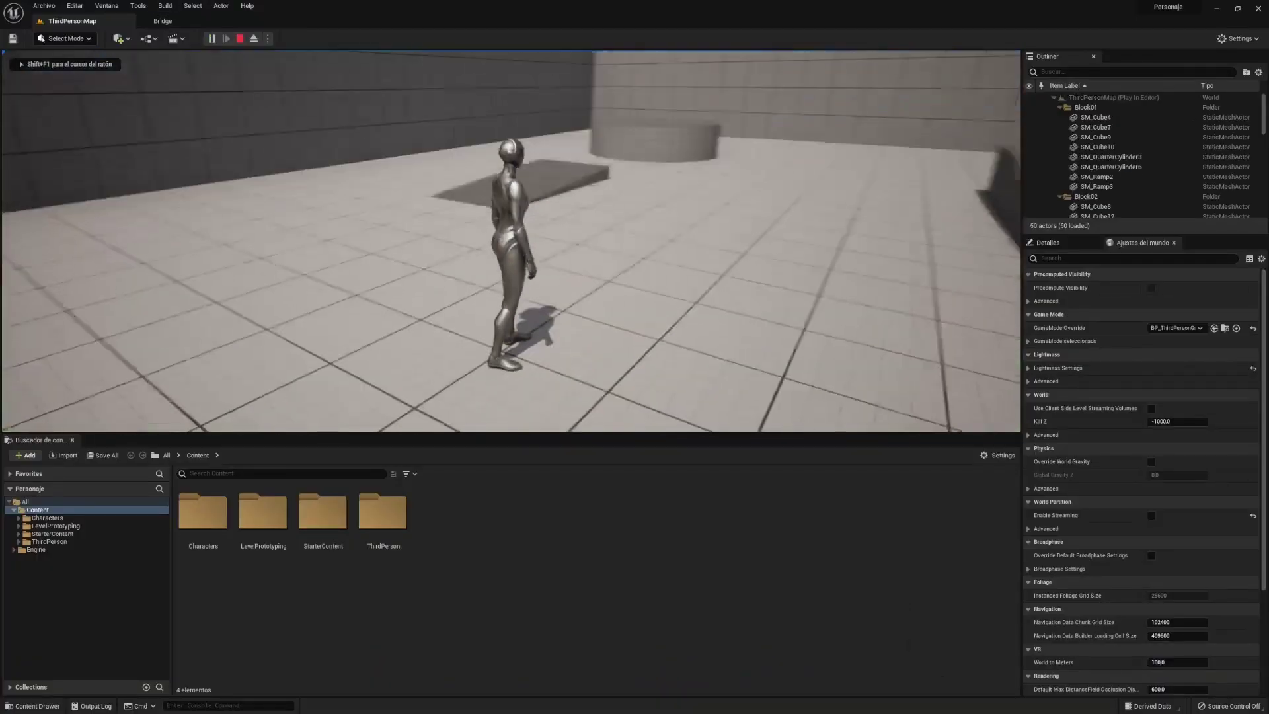
key(w)
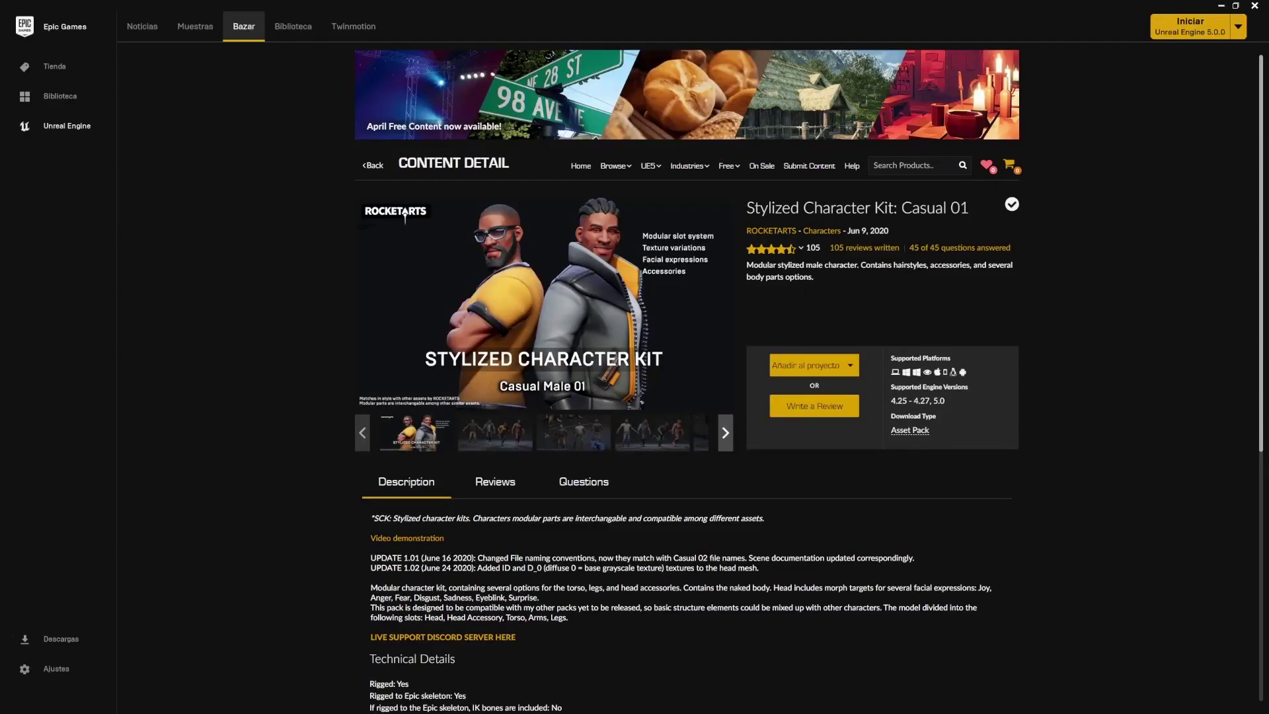
Step: Highlight the Stylized Character Kit: Casual 01 title and its 'Rigged to Epic skeleton: Yes' detail
drag(973, 211, 746, 209)
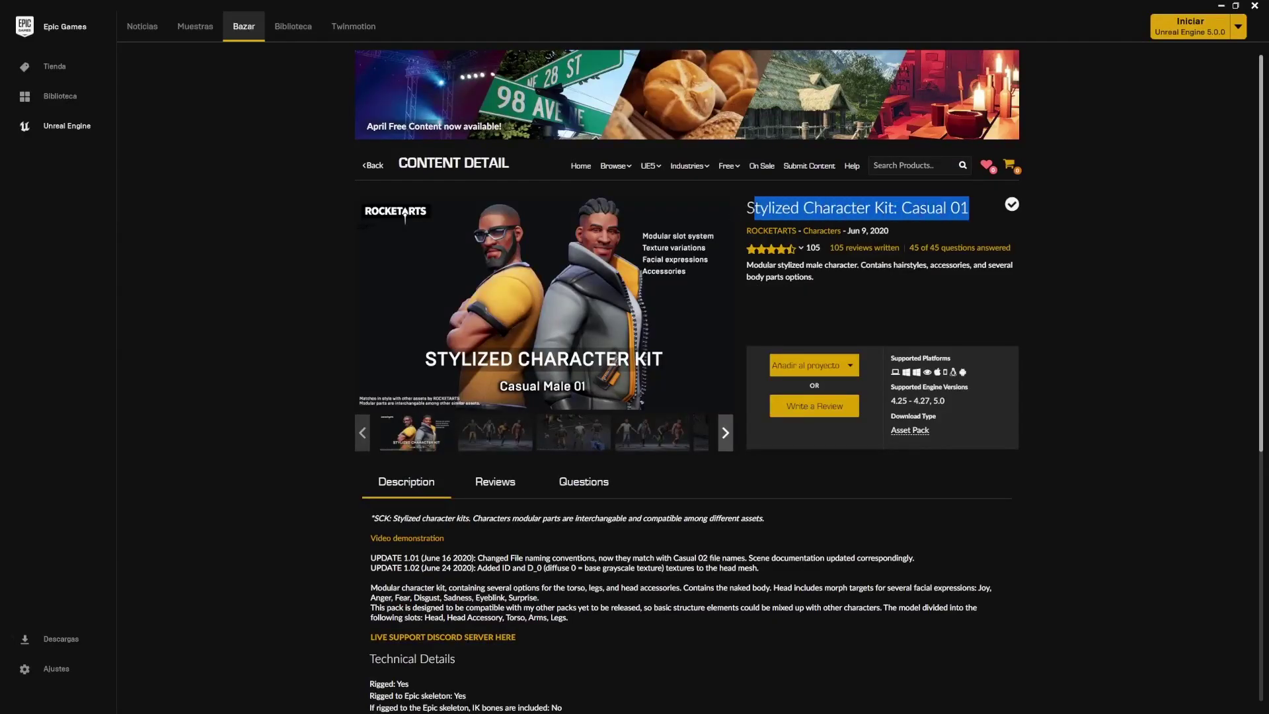
click(1123, 289)
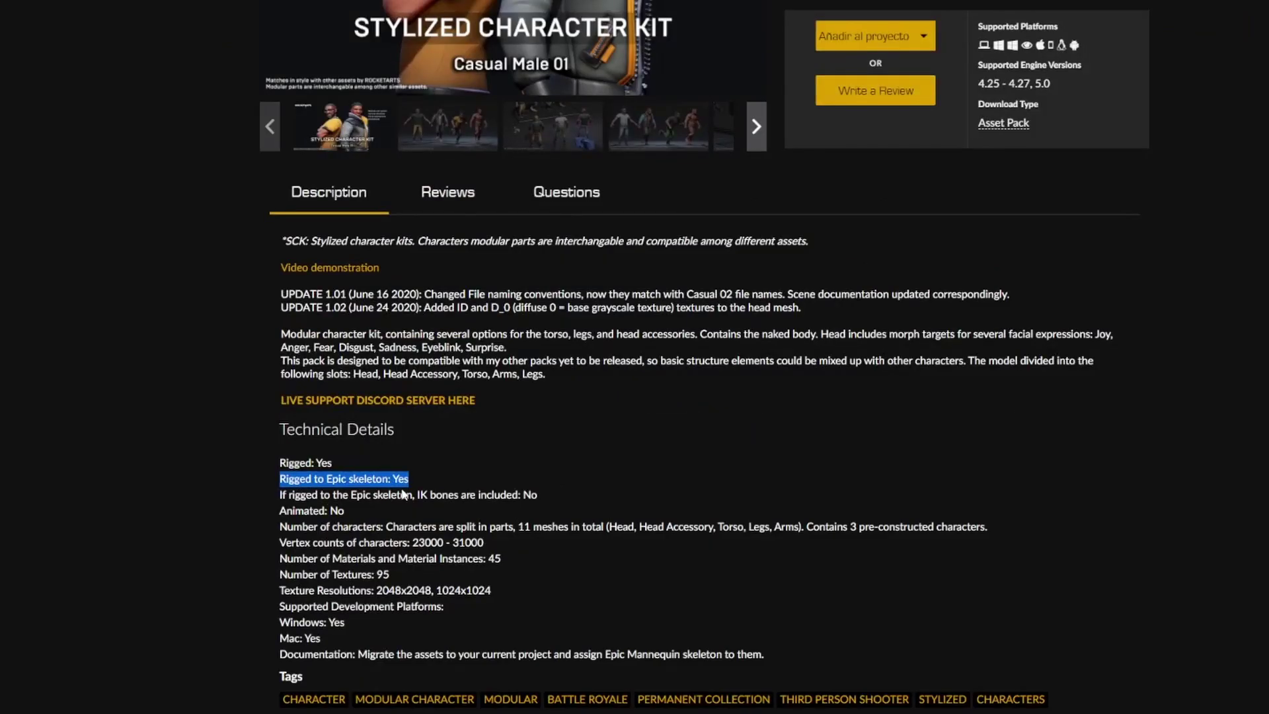
click(470, 475)
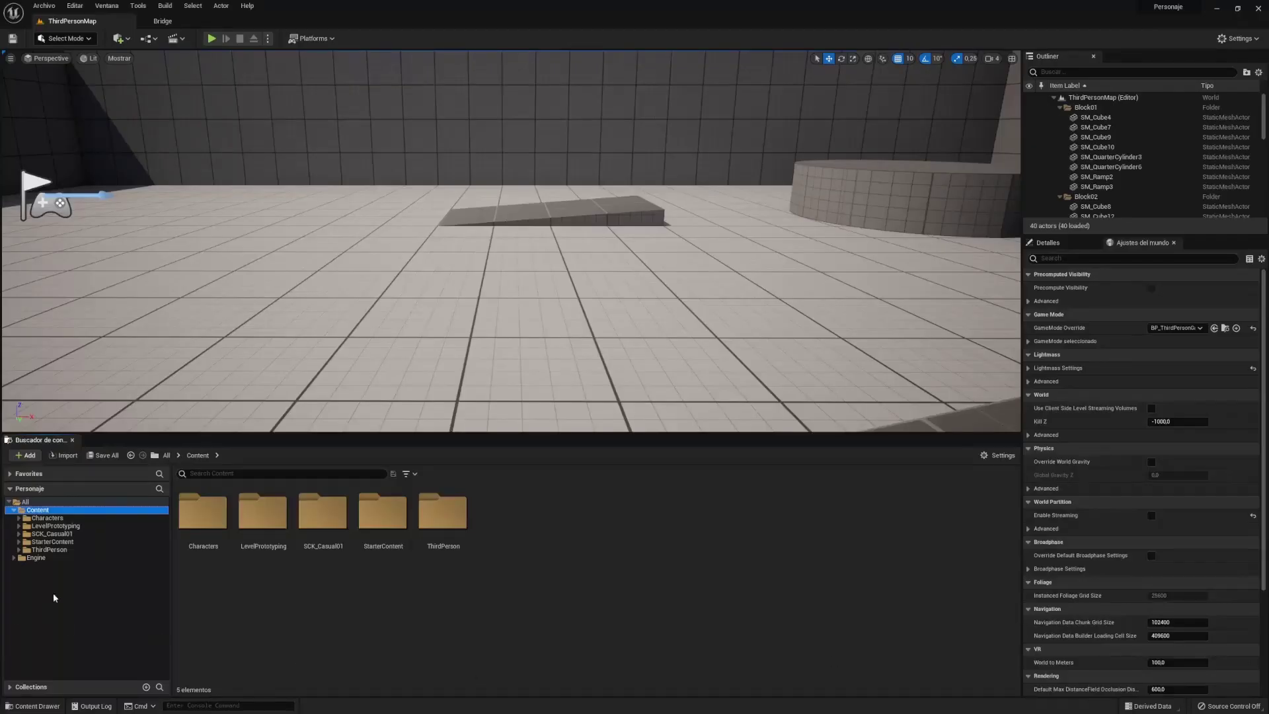
Step: Browse SCK_Casual01 > Models > Premade_Characters and open MESH_PC_03 in the mesh editor
click(32, 535)
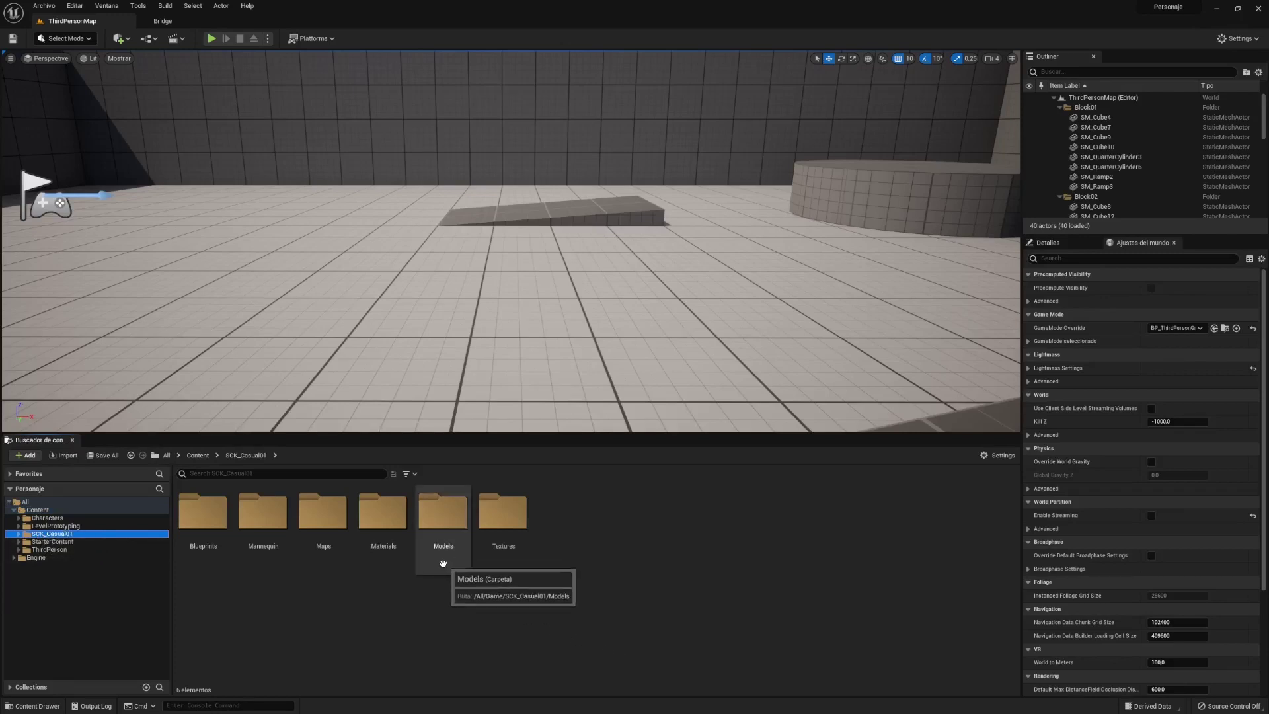
double_click(443, 562)
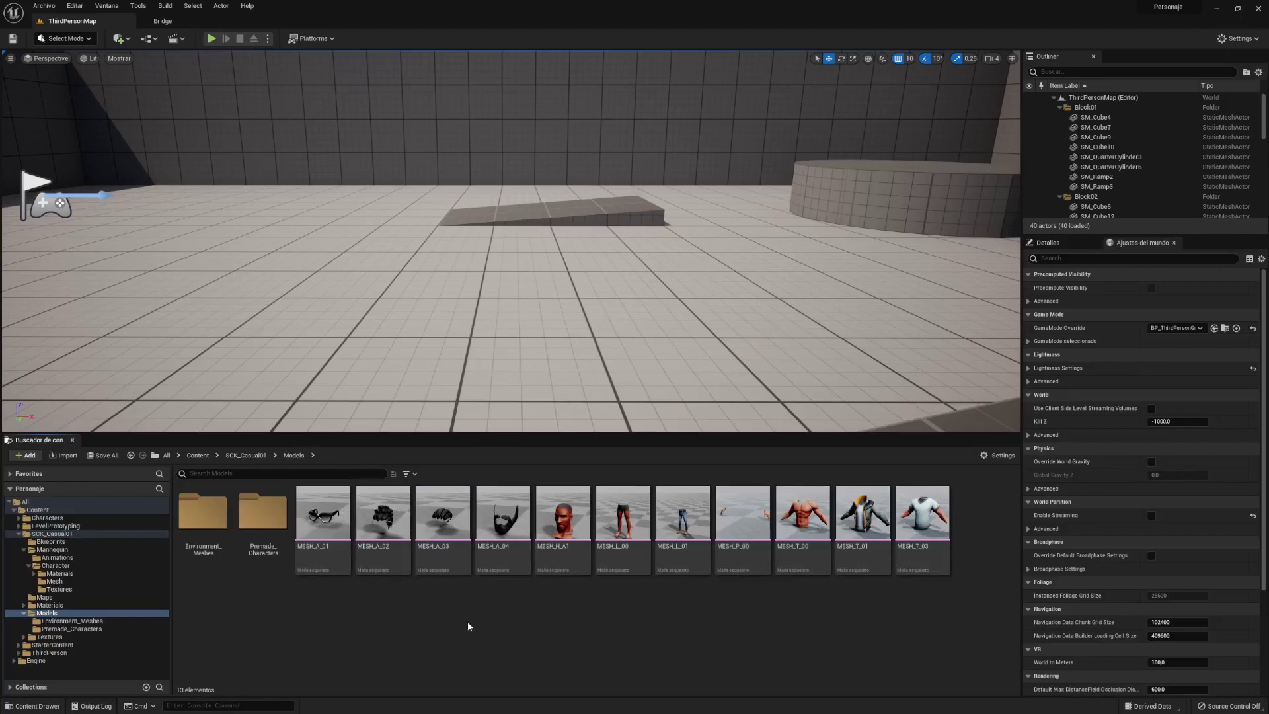
double_click(256, 521)
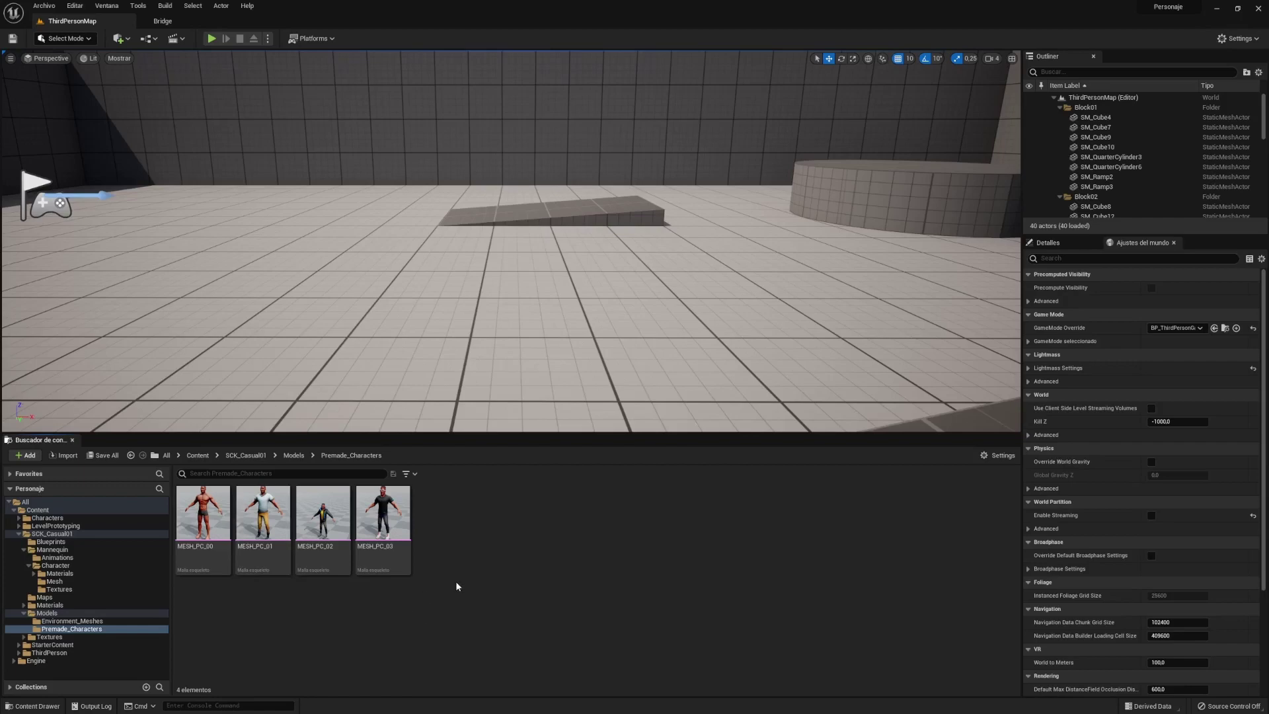
click(382, 522)
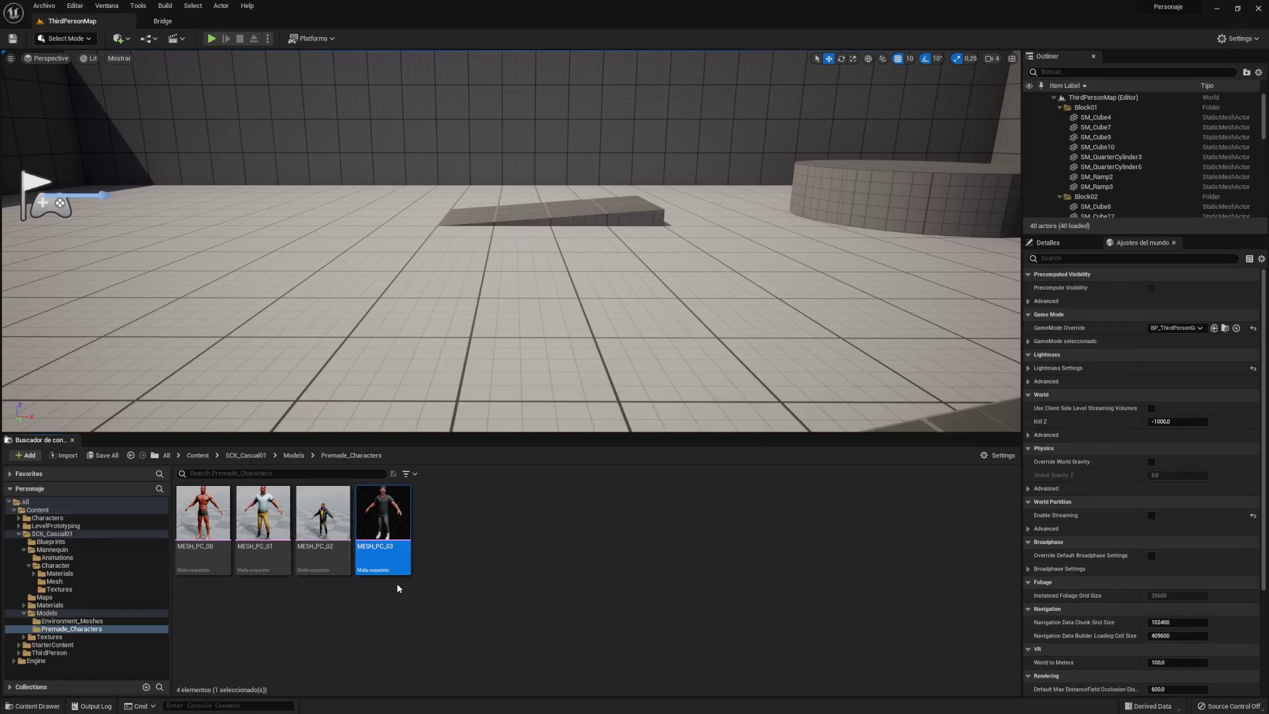
double_click(385, 519)
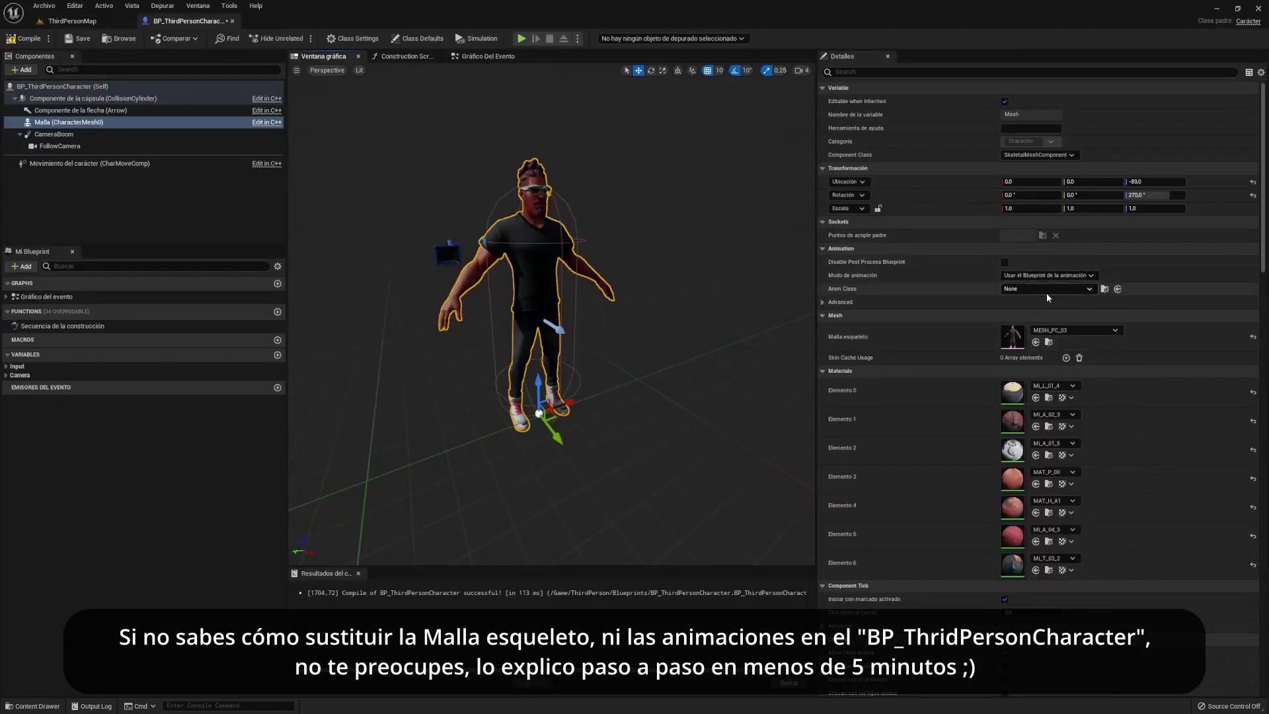
Step: Set the character's Anim Class to ABP_Manny, then compile and save BP_ThirdPersonCharacter
click(1050, 290)
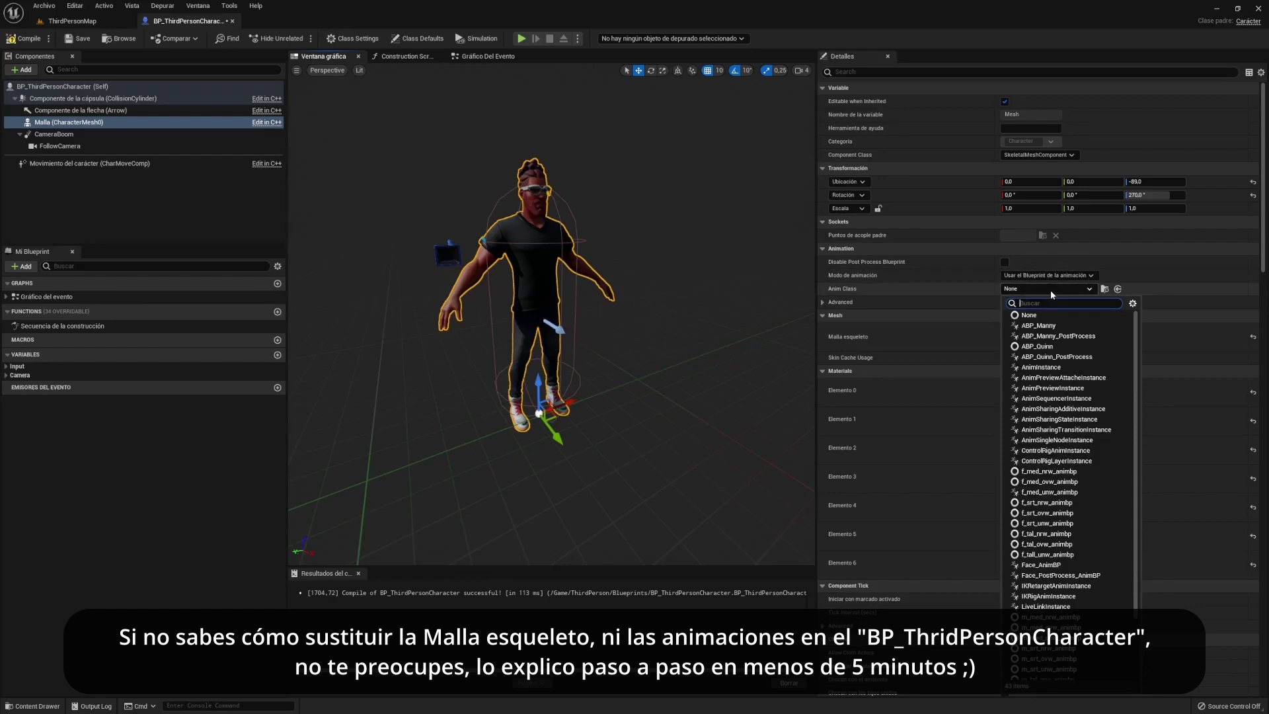
click(1066, 328)
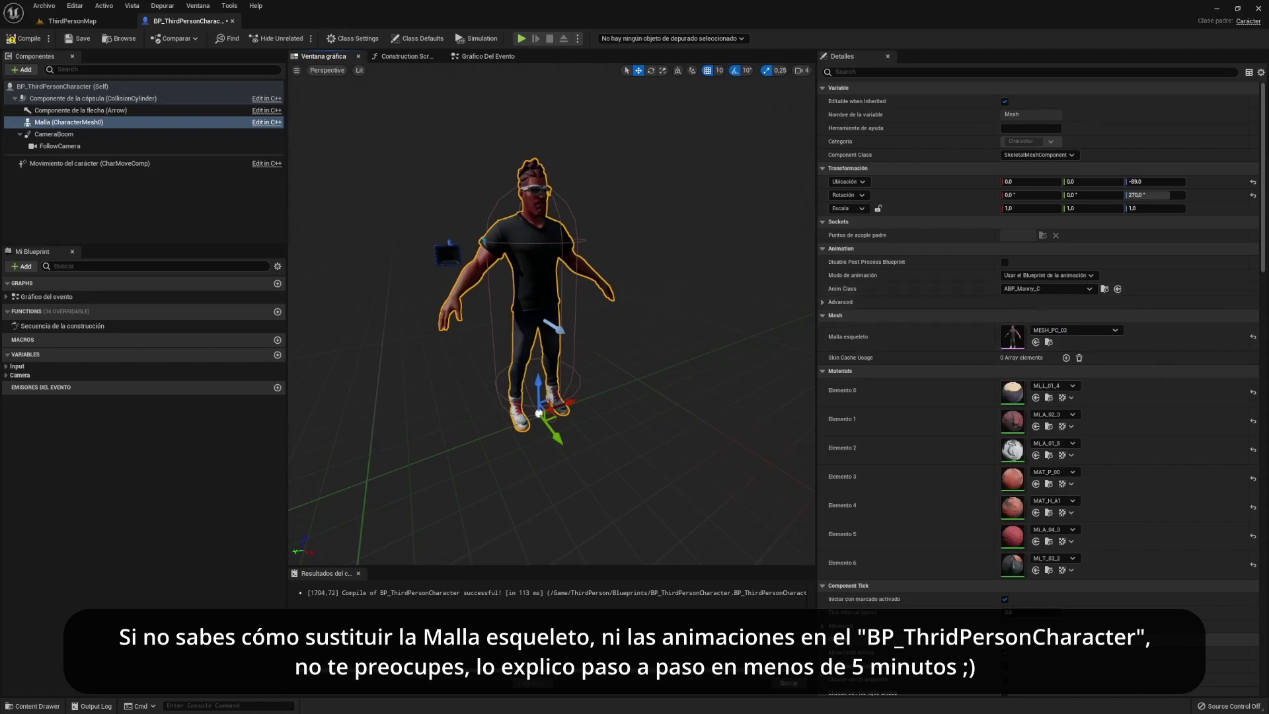
click(27, 40)
click(78, 38)
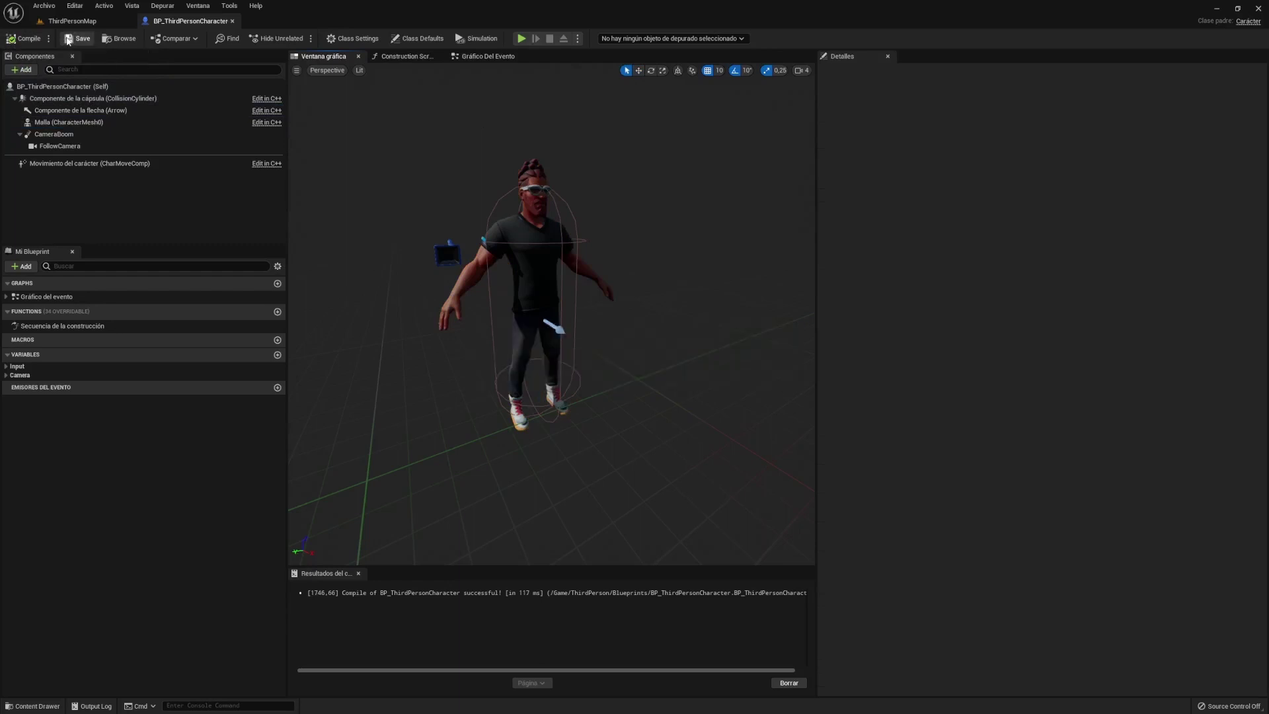
Step: Play the level in a standalone window, walking the new character around and jumping
click(521, 40)
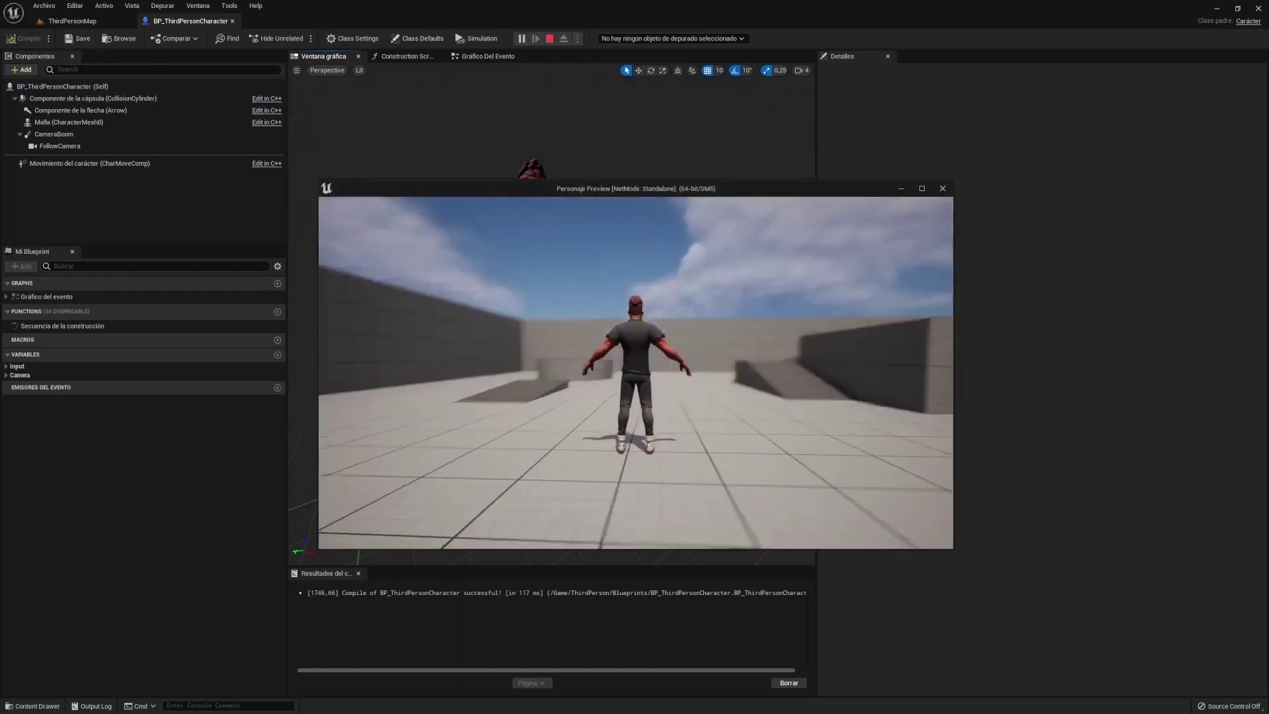
key(w)
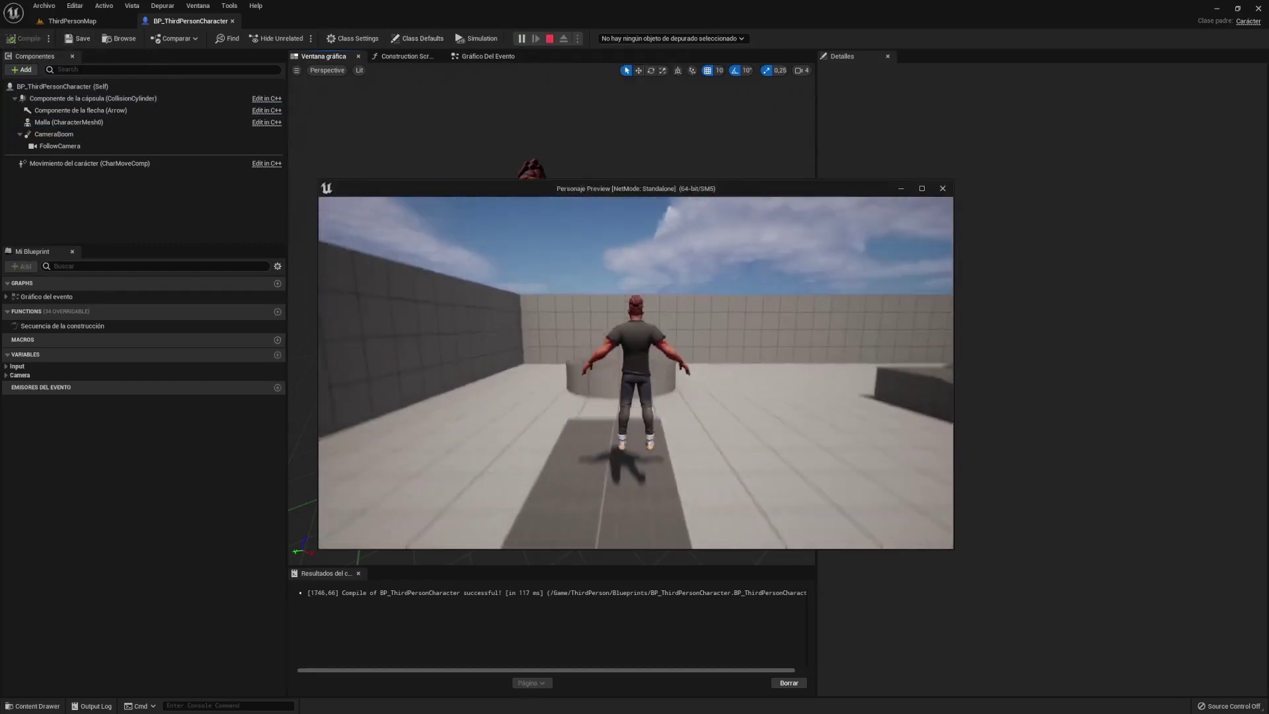
key(s)
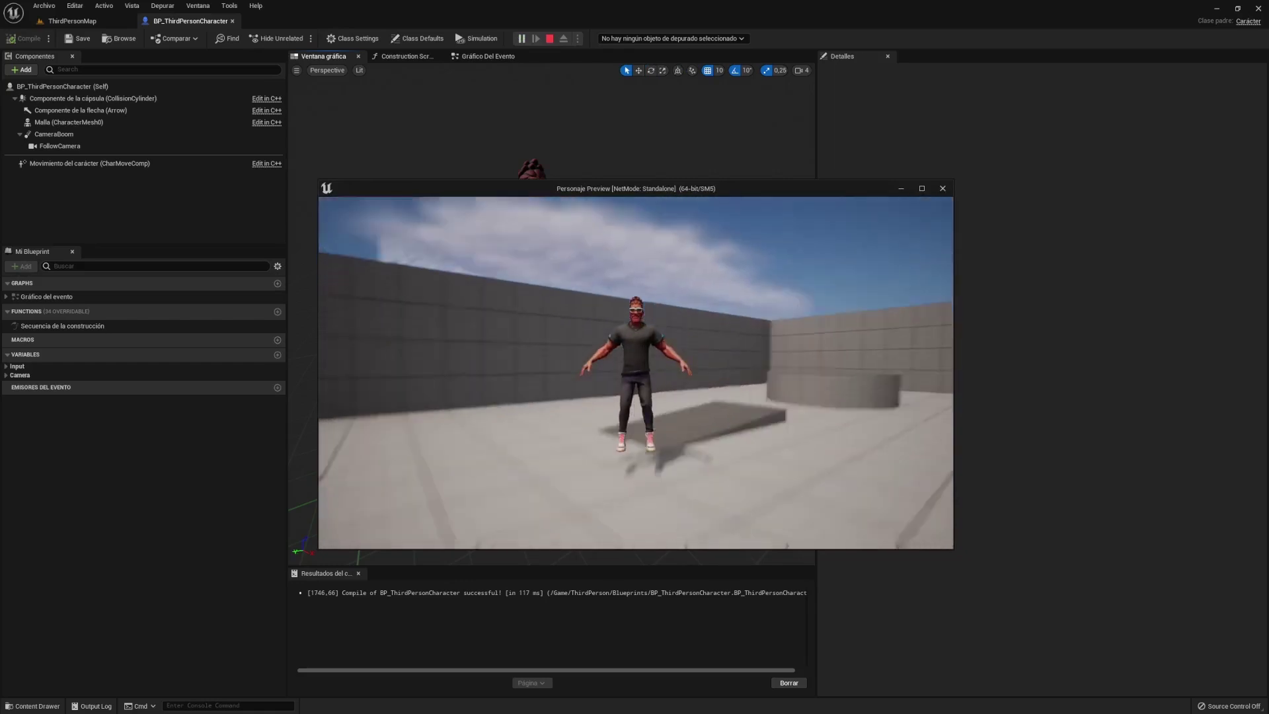
key(w)
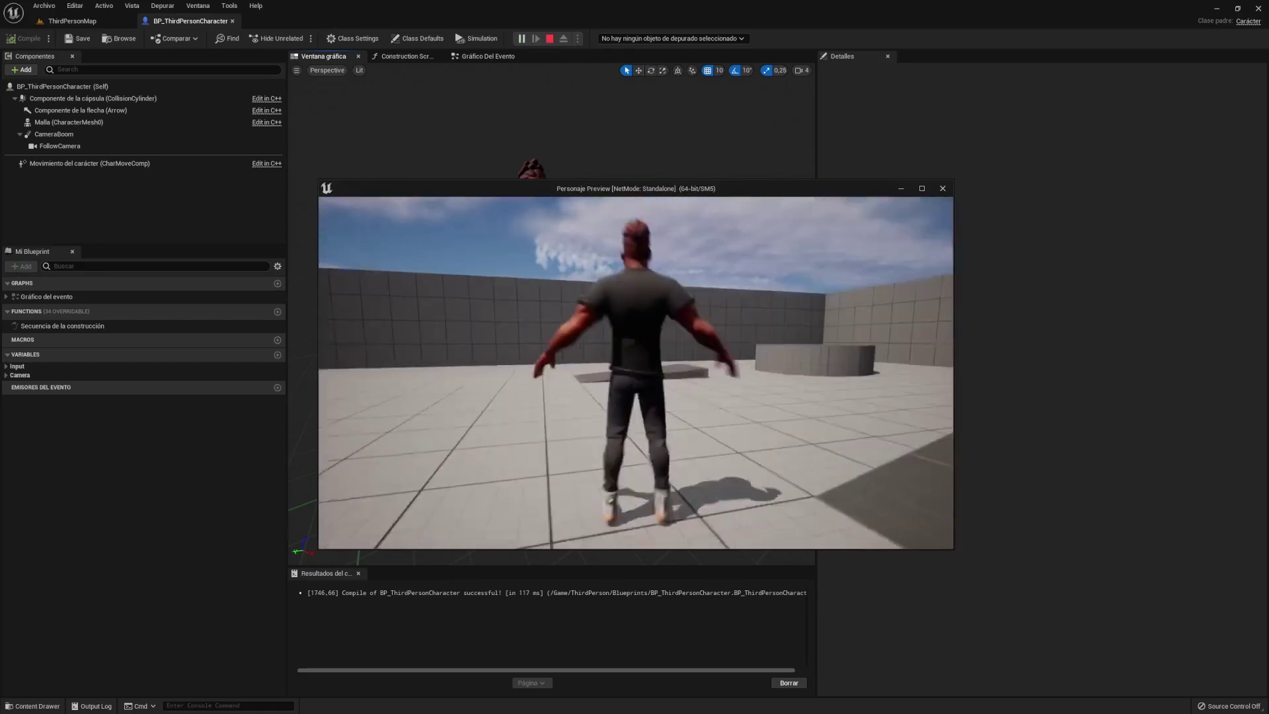
key(s)
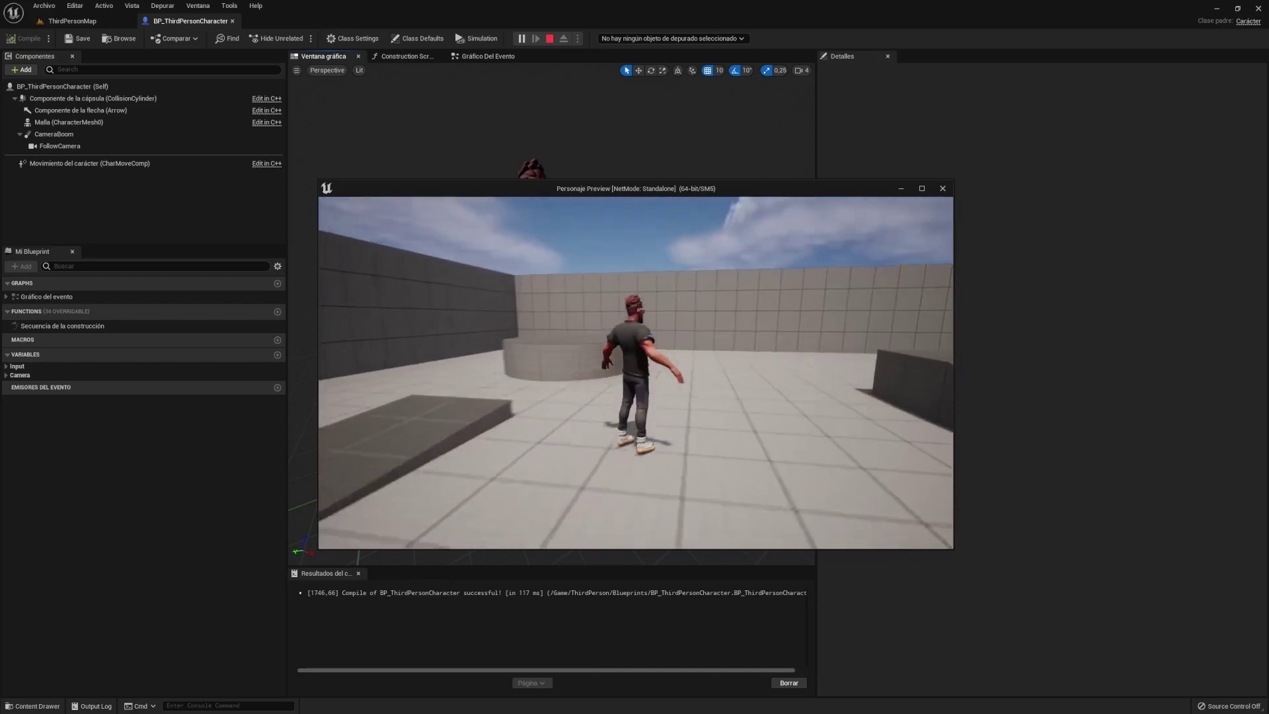
key(w)
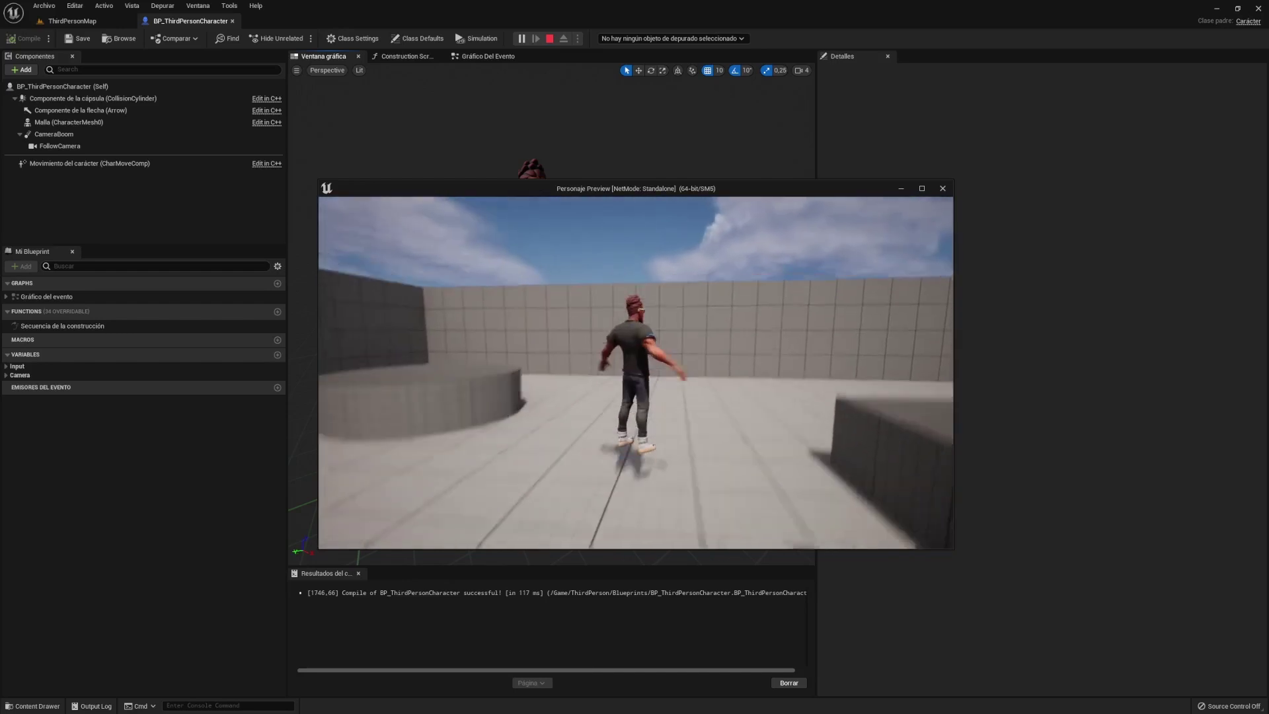
key(space)
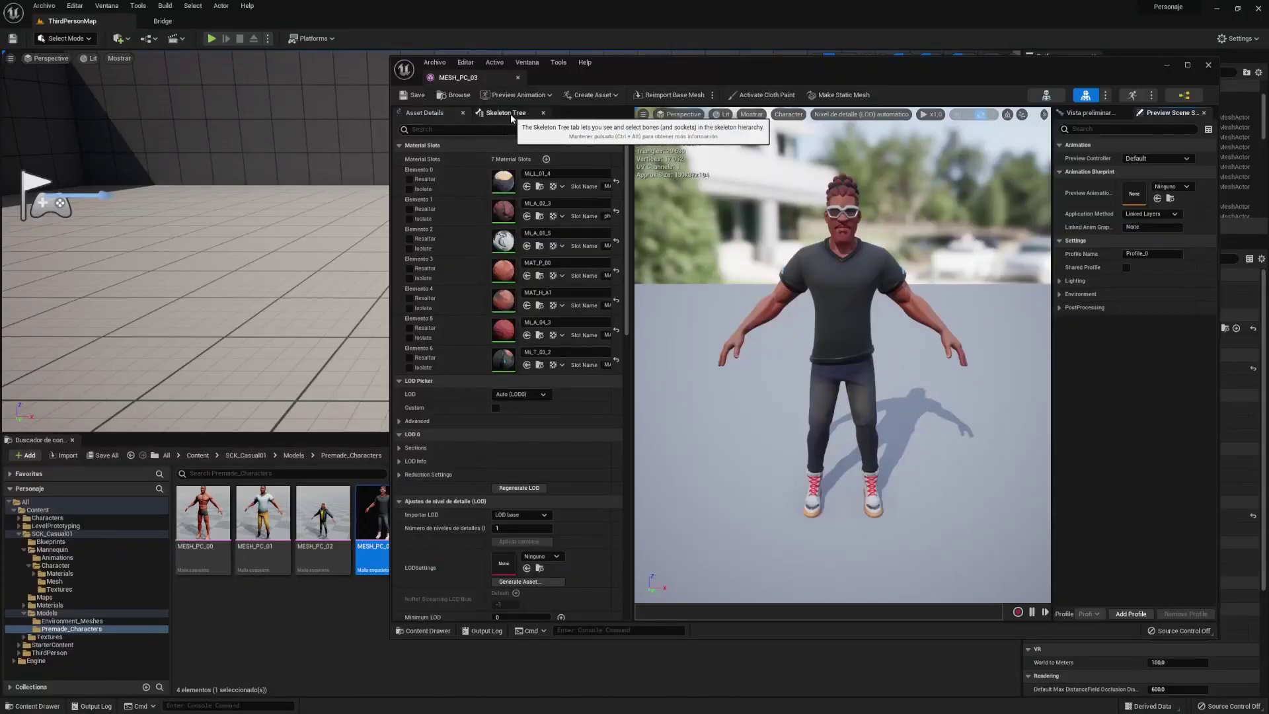
Step: Show MESH_PC_03's Skeleton Tree and select the spine_01, index_02_l and pinky_01_l bones
click(511, 117)
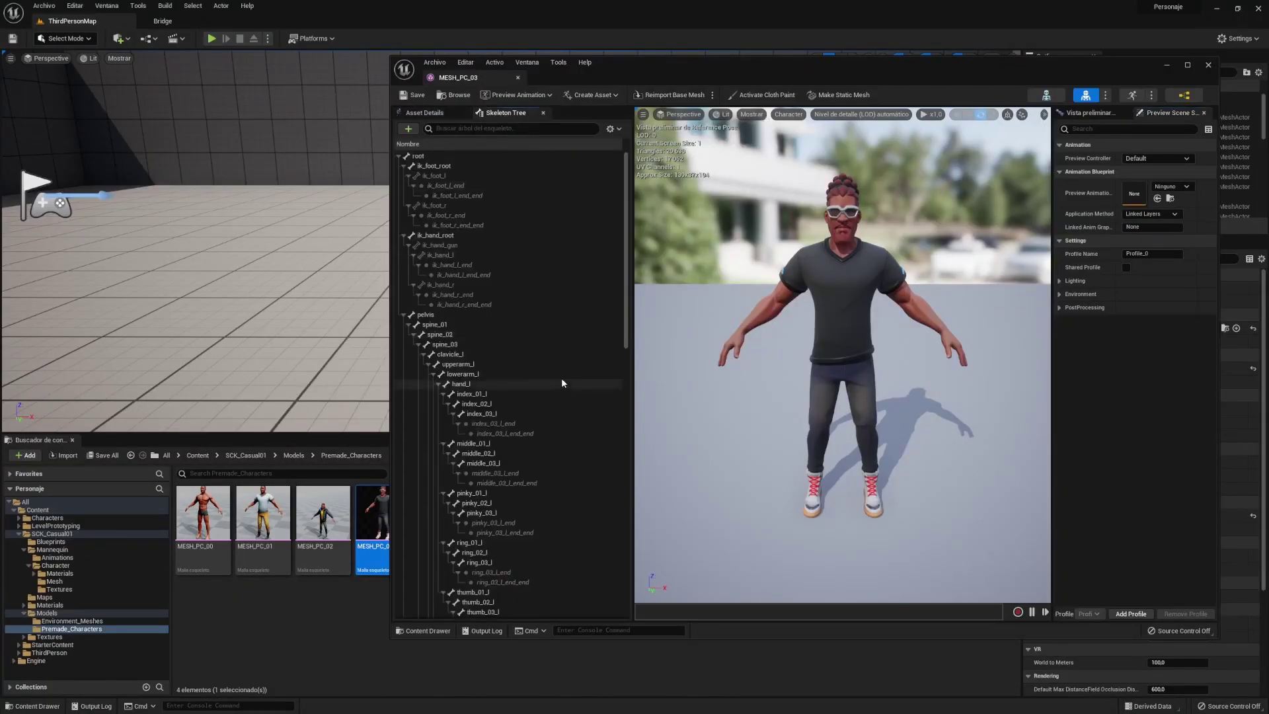
scroll(512, 340, down, 3)
click(449, 214)
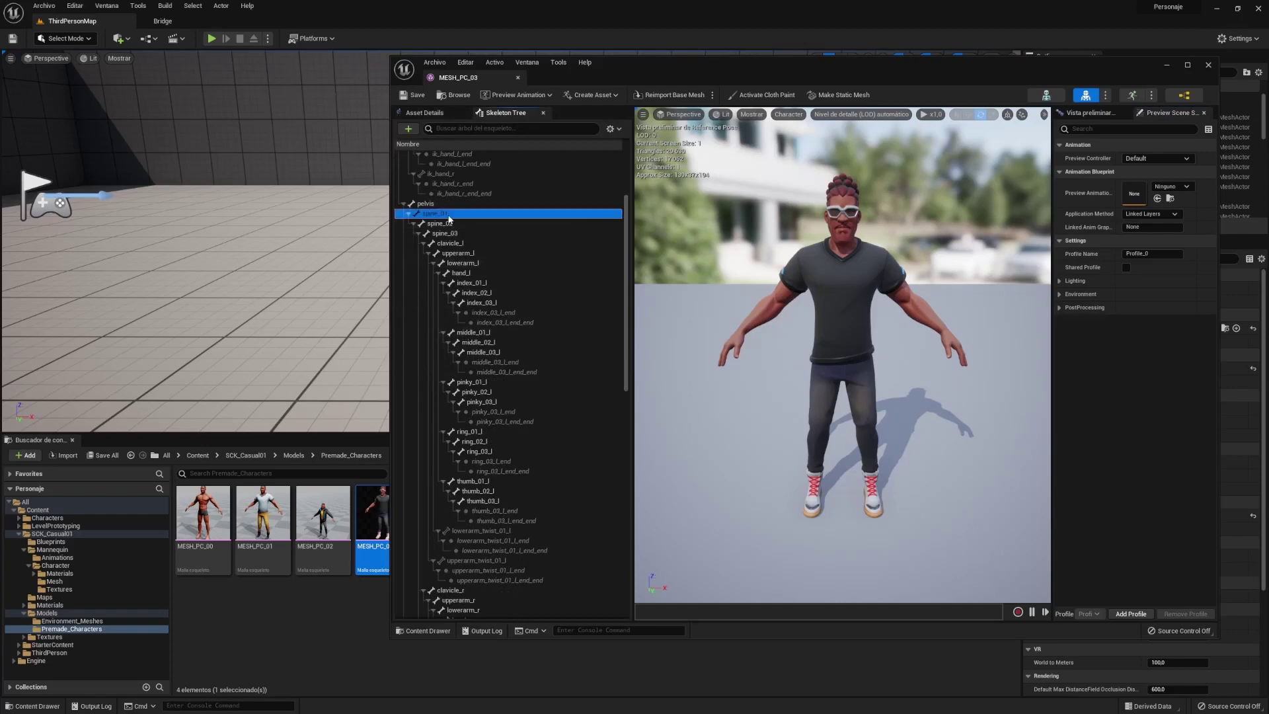
click(472, 293)
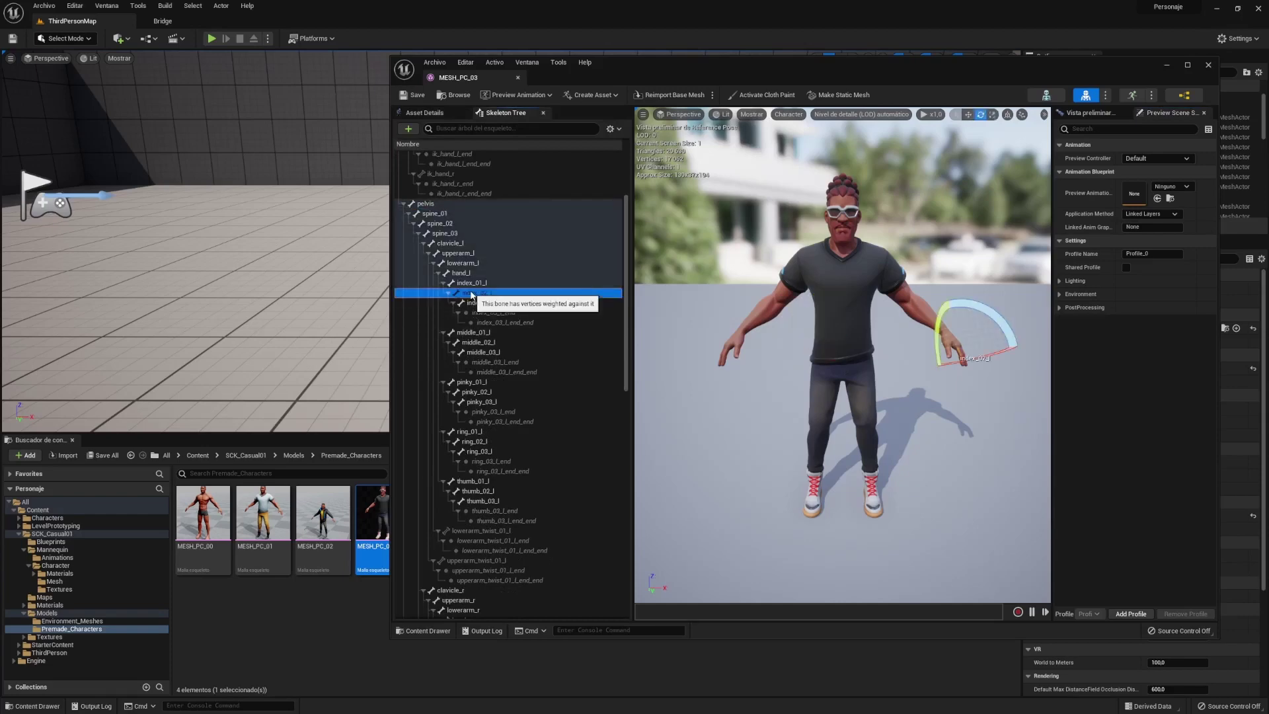
scroll(495, 311, down, 3)
click(497, 304)
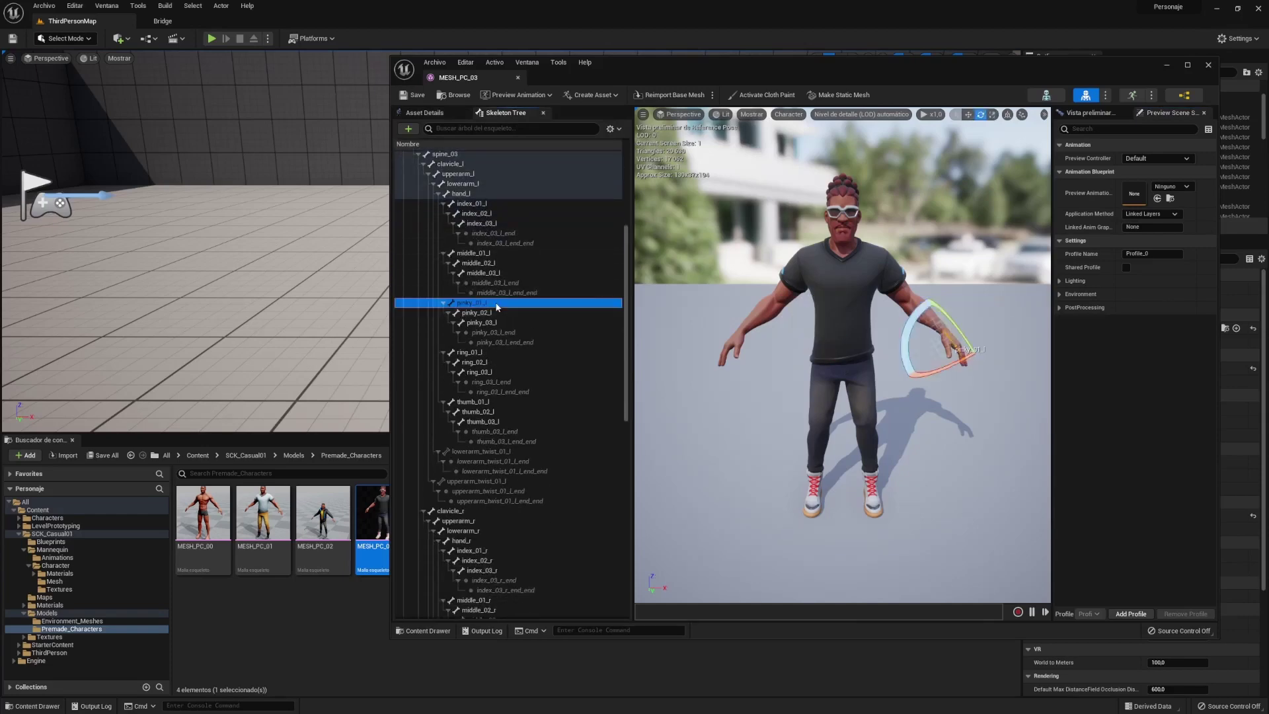
scroll(497, 308, down, 3)
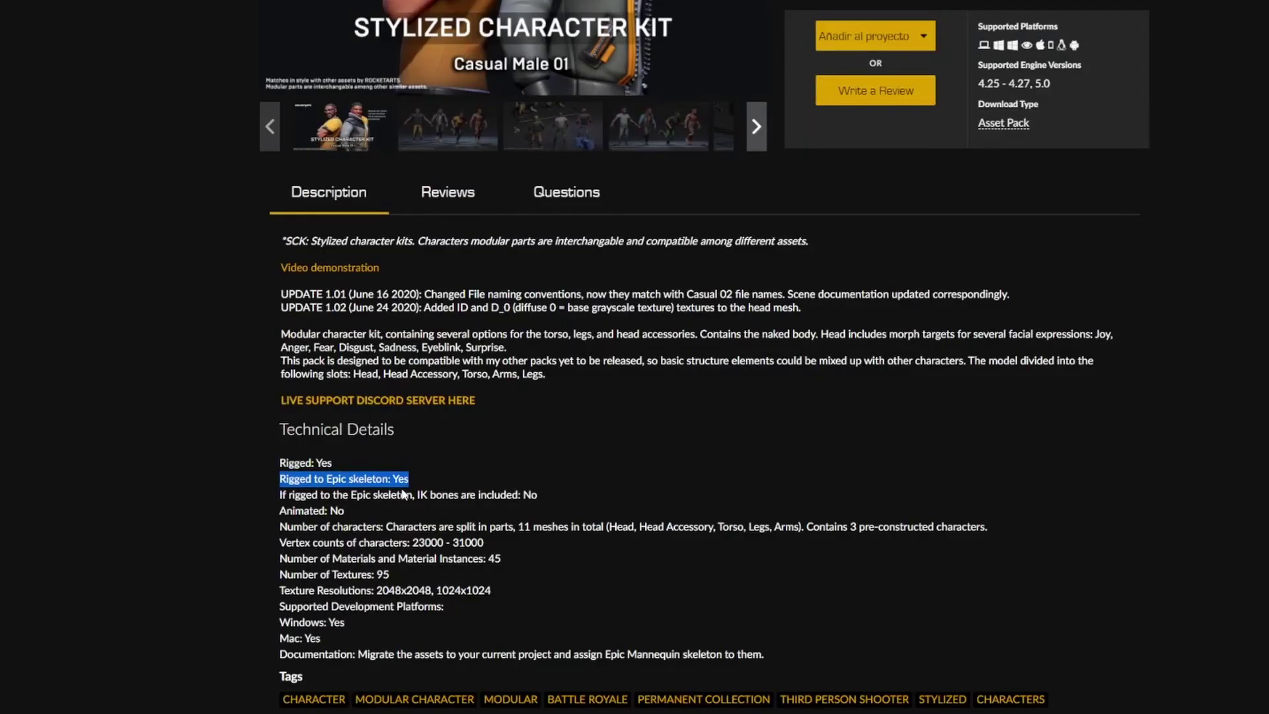
Step: Scroll the Skeleton Tree back to the top and select the ik_hand_root bone
click(470, 474)
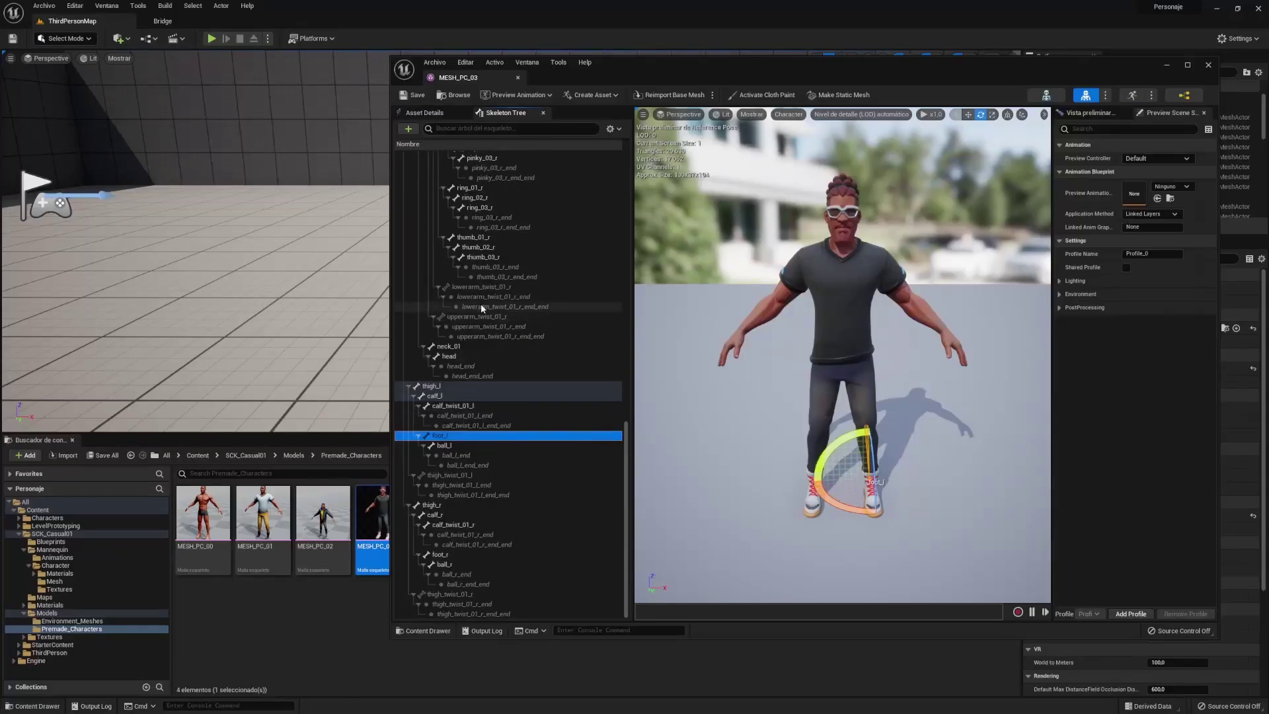
scroll(526, 359, up, 5)
scroll(526, 357, up, 4)
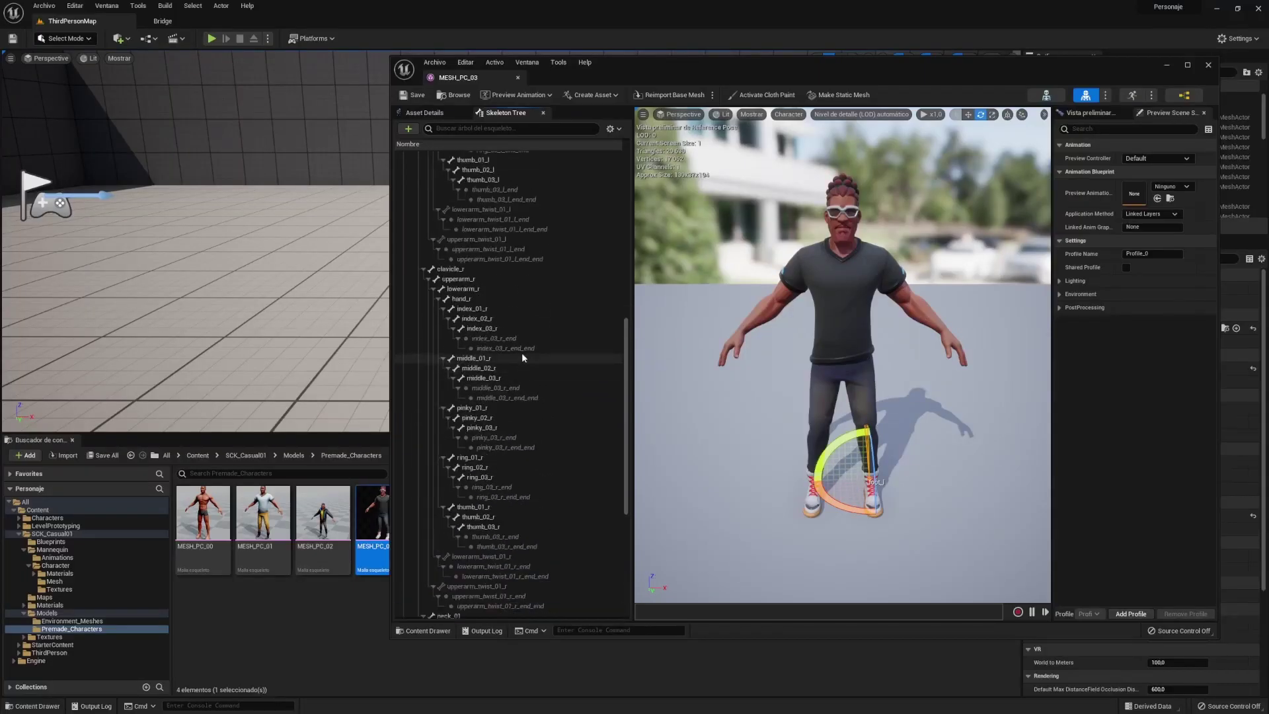
scroll(522, 351, up, 5)
scroll(517, 349, up, 4)
scroll(515, 347, up, 3)
scroll(492, 316, up, 2)
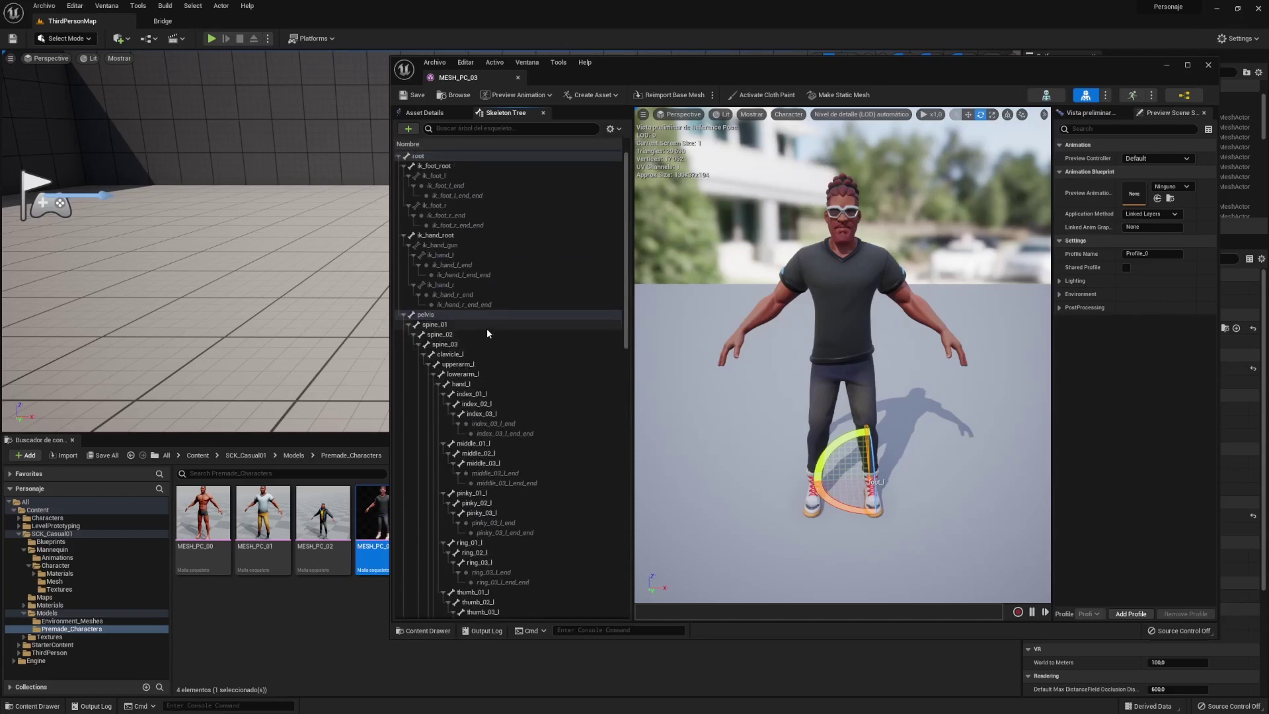
click(448, 236)
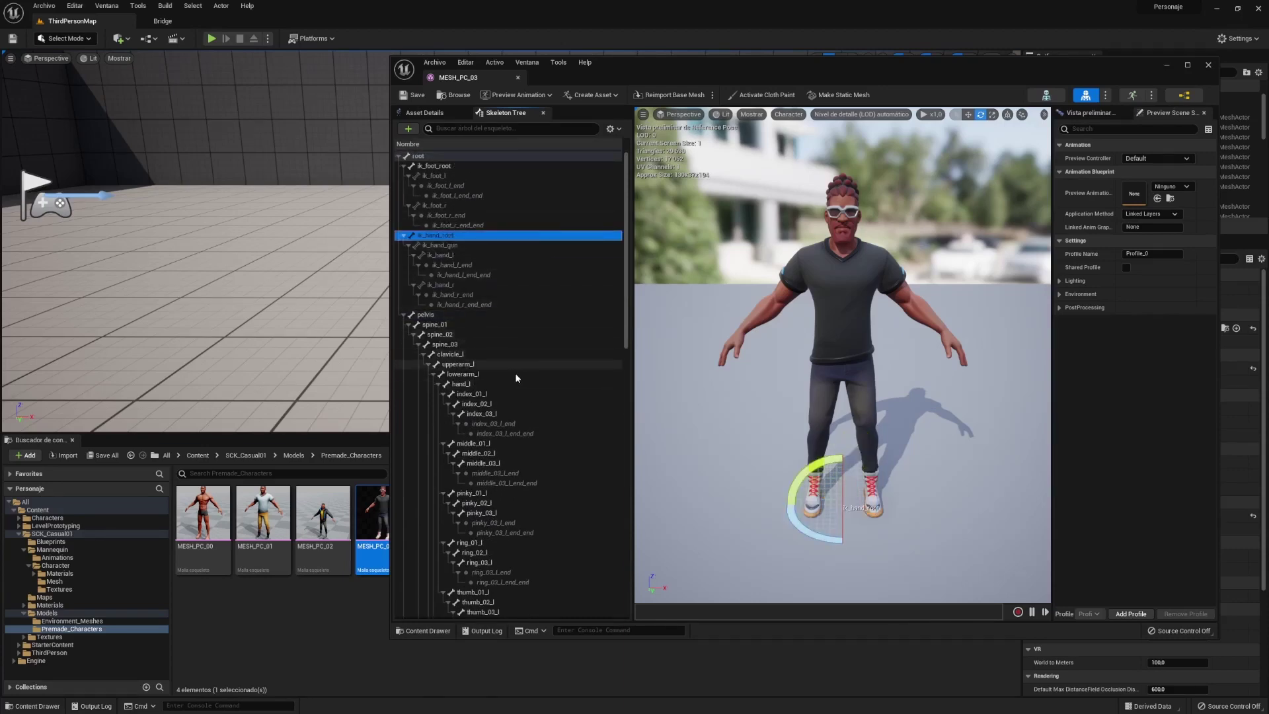
Step: Select upperarm_l, lowerarm_l, hand_l and index_01_l to index_03_l, then return to the level
click(473, 367)
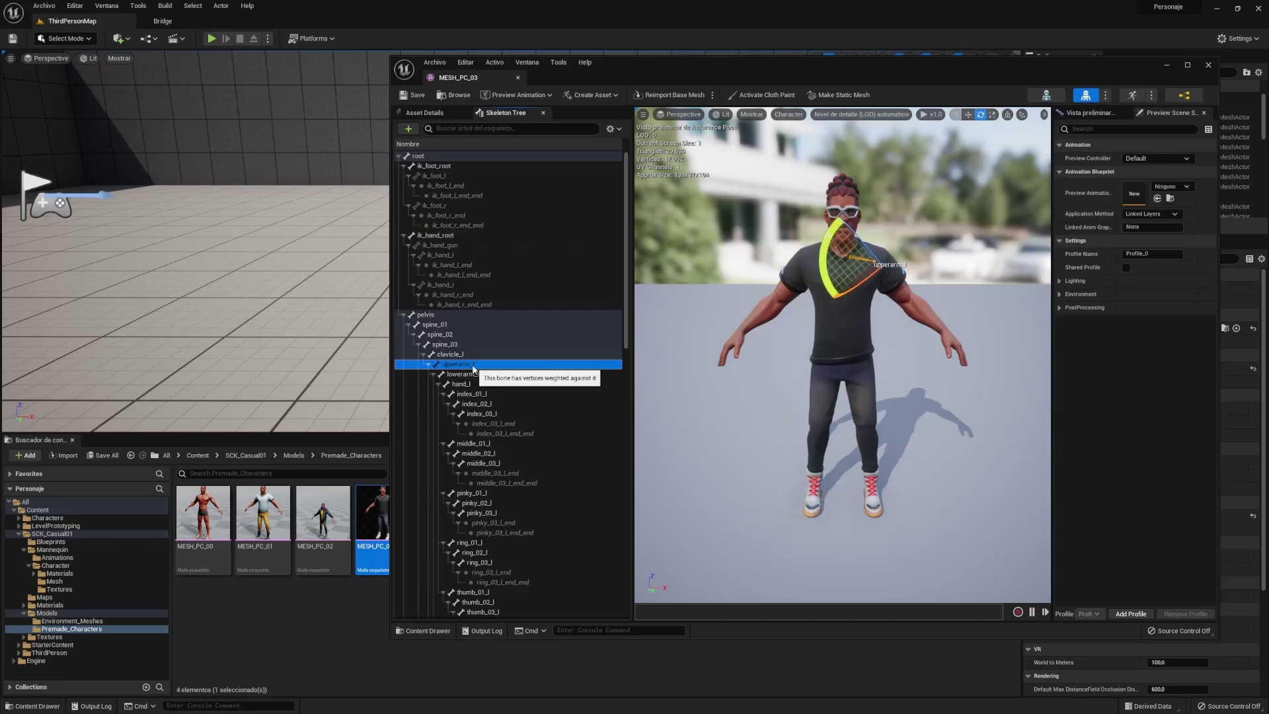
click(475, 378)
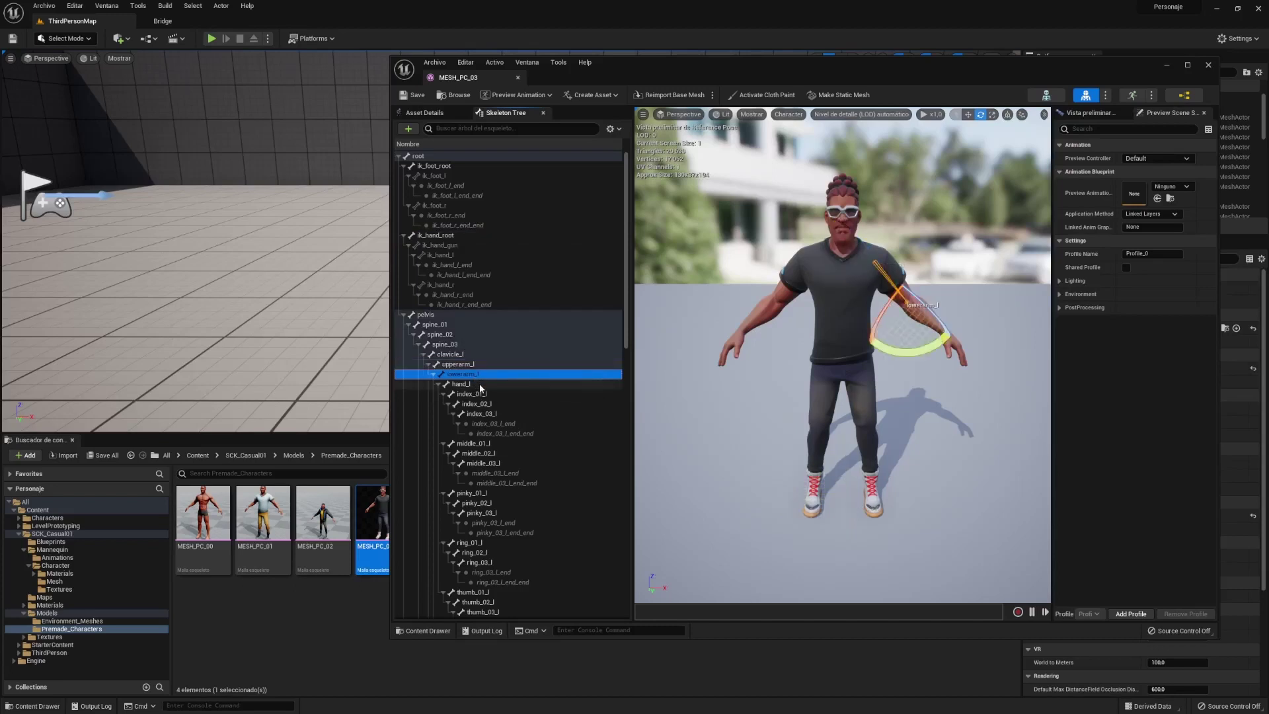
click(480, 384)
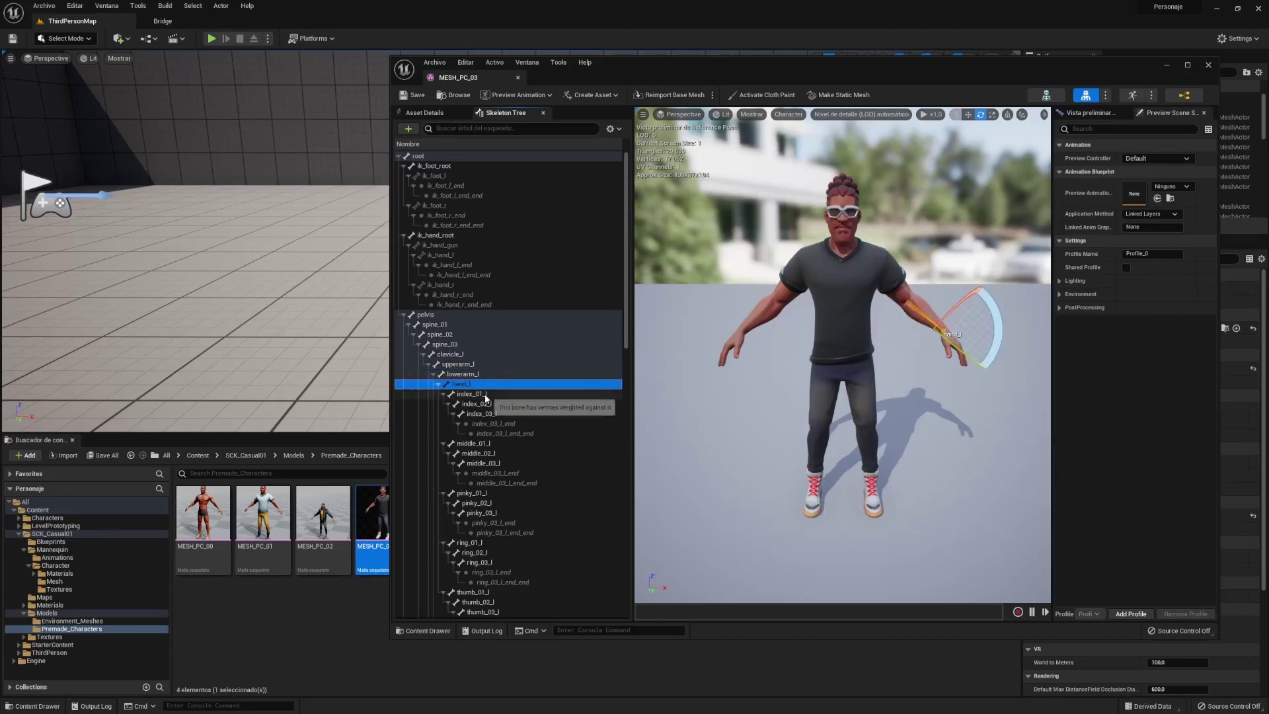
click(489, 395)
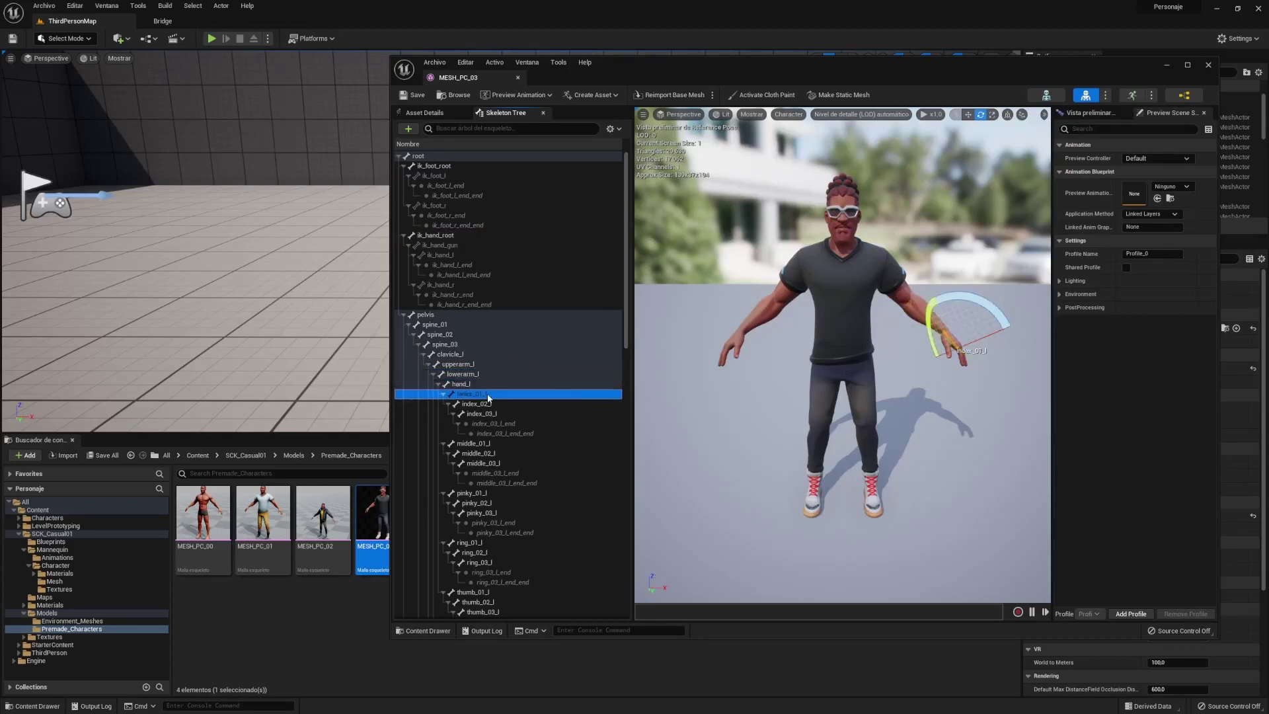
click(494, 404)
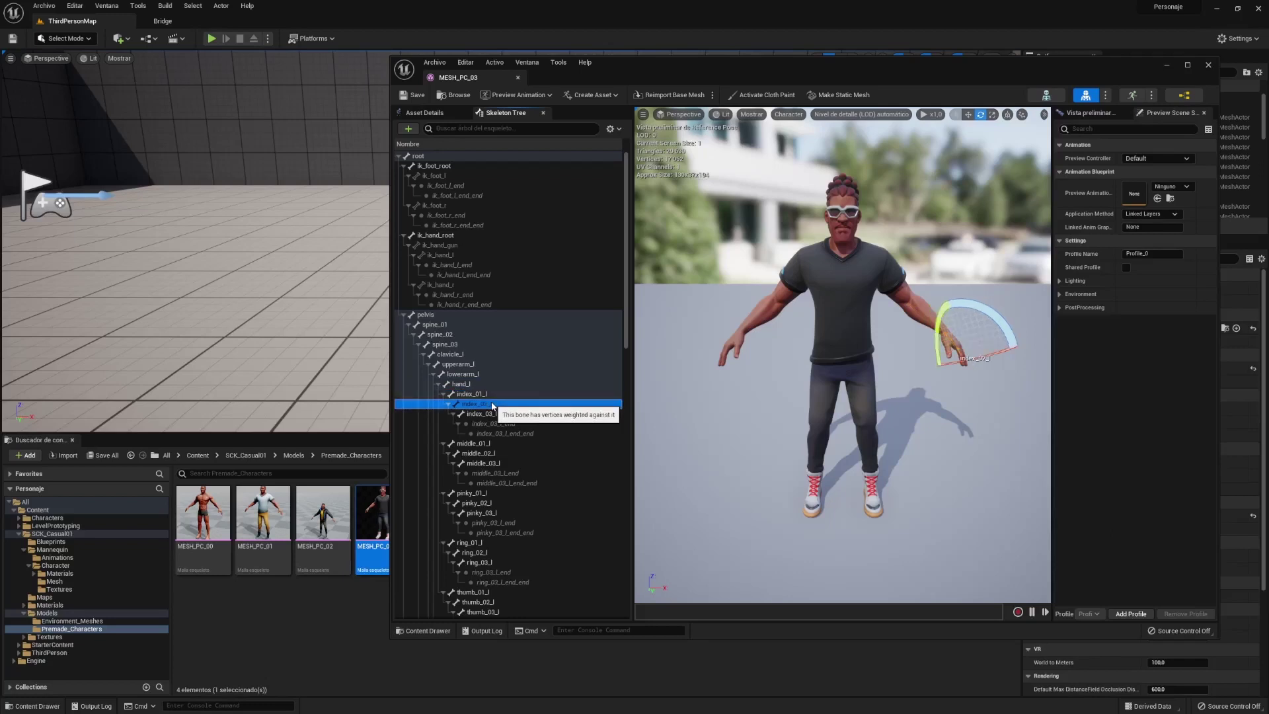
click(500, 413)
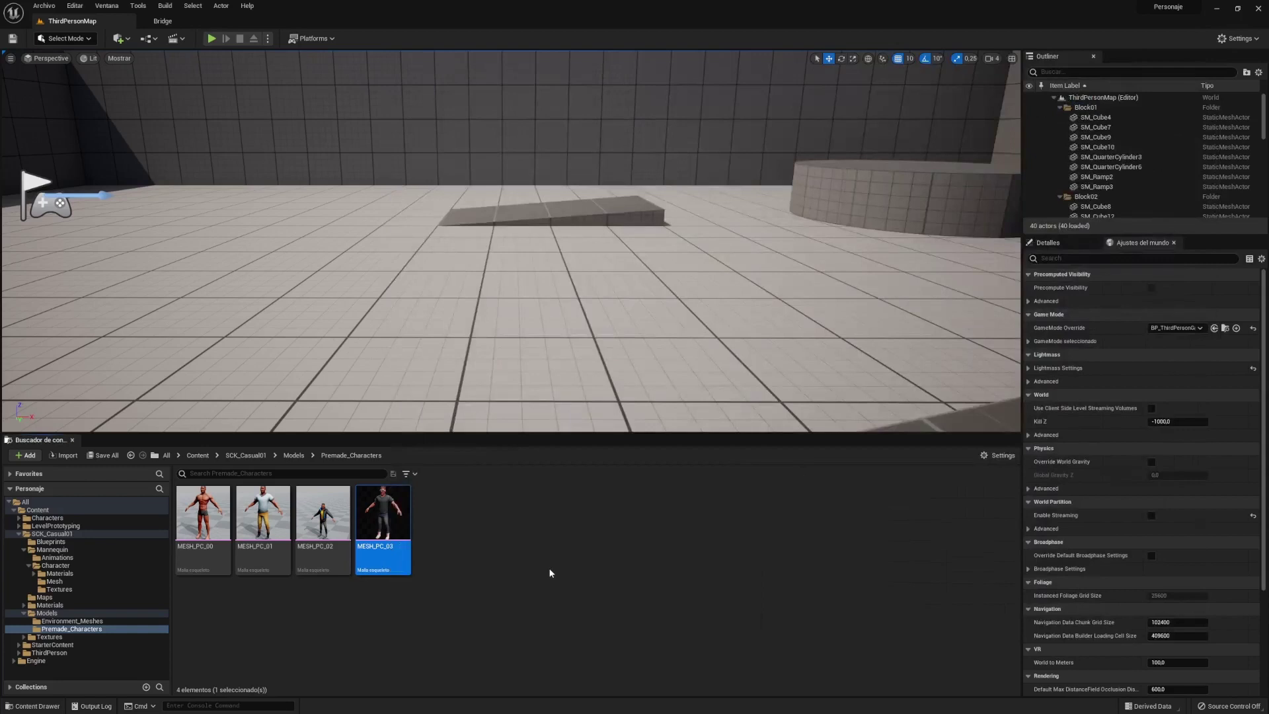
click(549, 571)
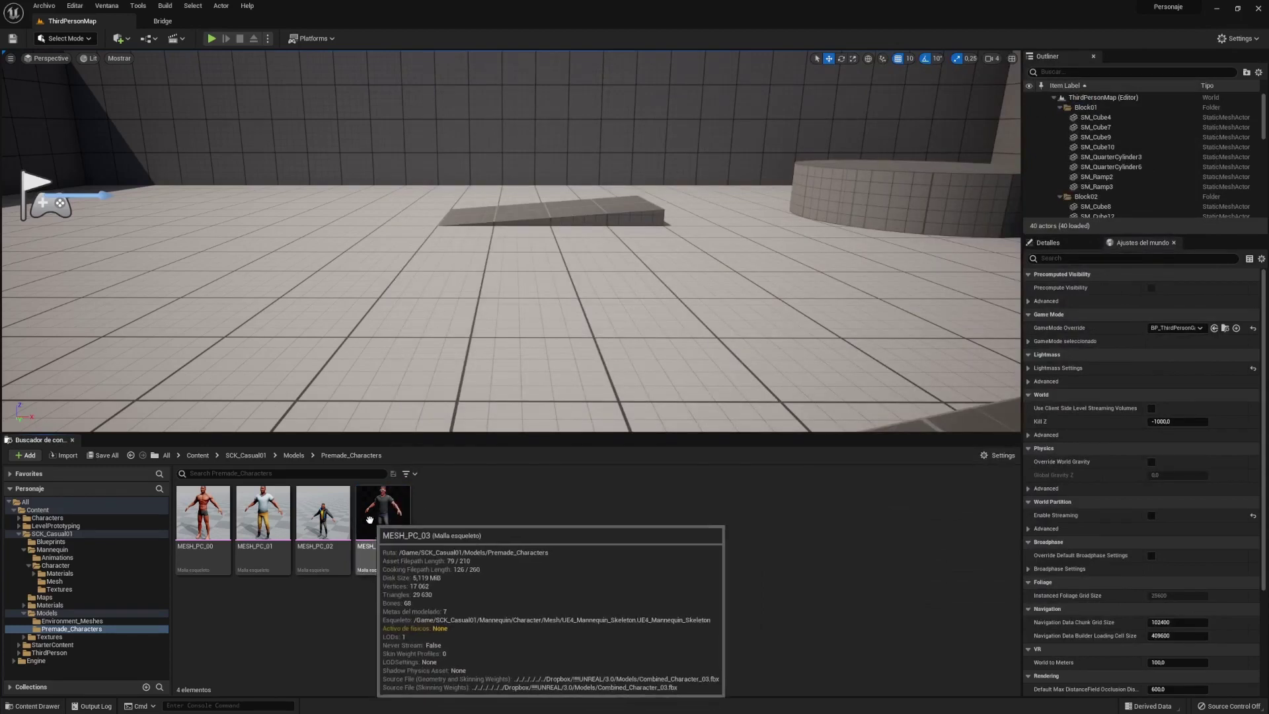
Step: Find the skeleton MESH_PC_03 uses (UE4_Mannequin_Skeleton), then start playing the level with Alt+P
click(392, 512)
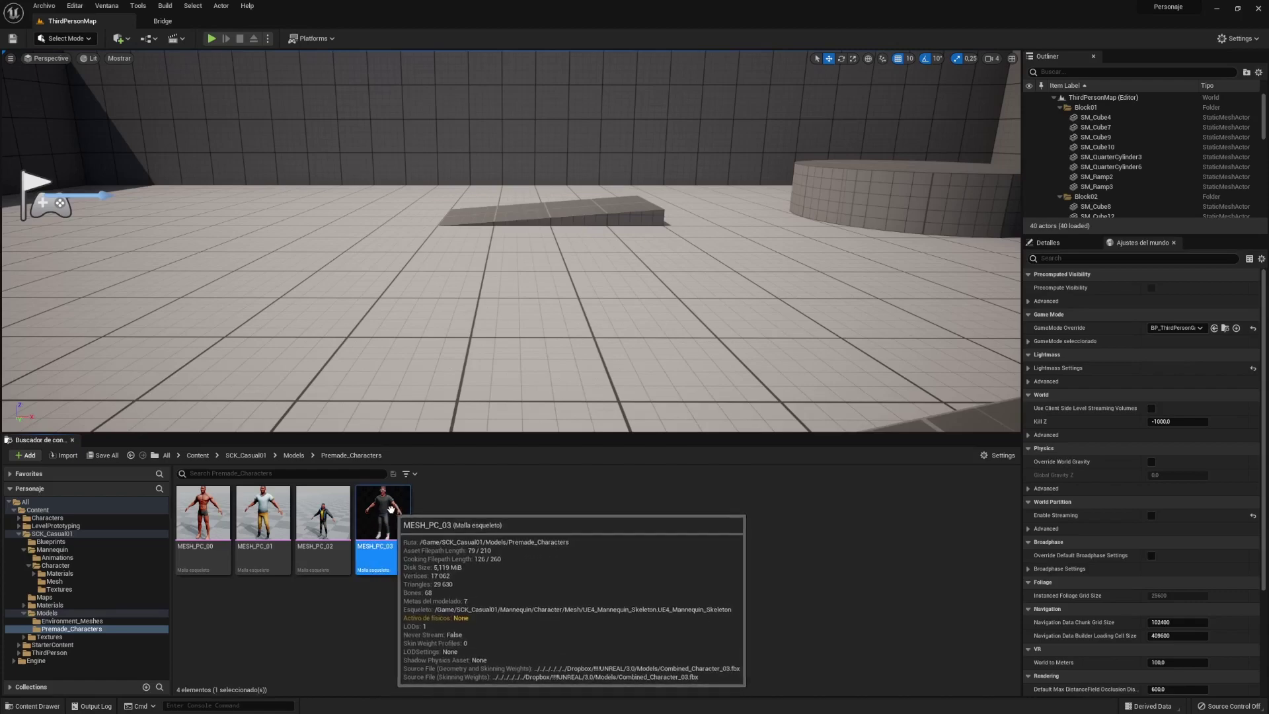
right_click(391, 510)
mouse_move(507, 225)
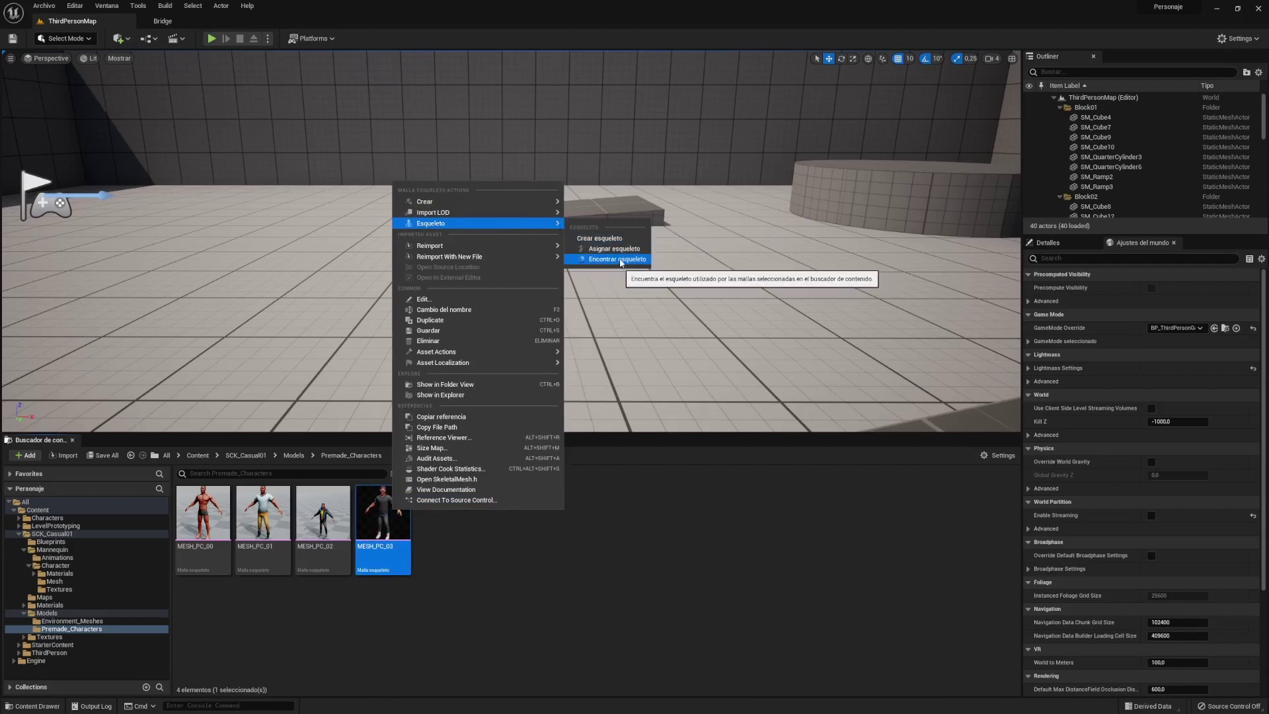
click(622, 261)
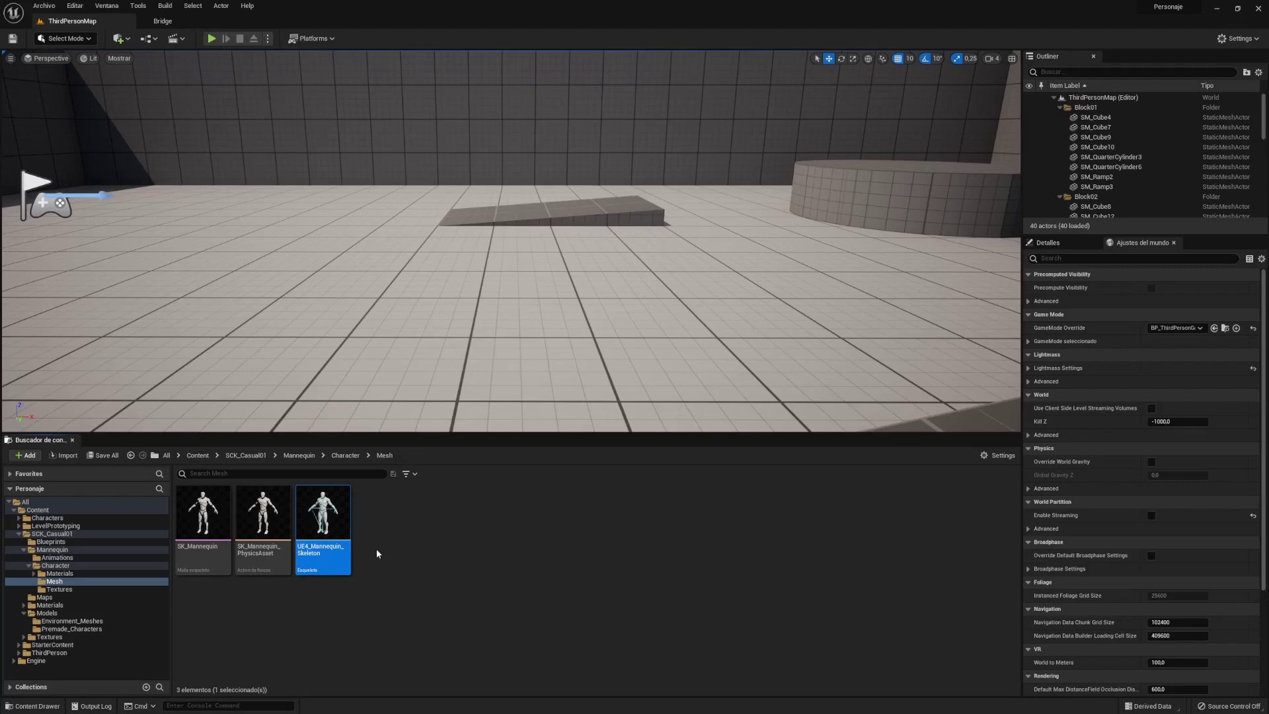
key(alt+p)
Step: Run the character forward and back, then stop the play session
key(w)
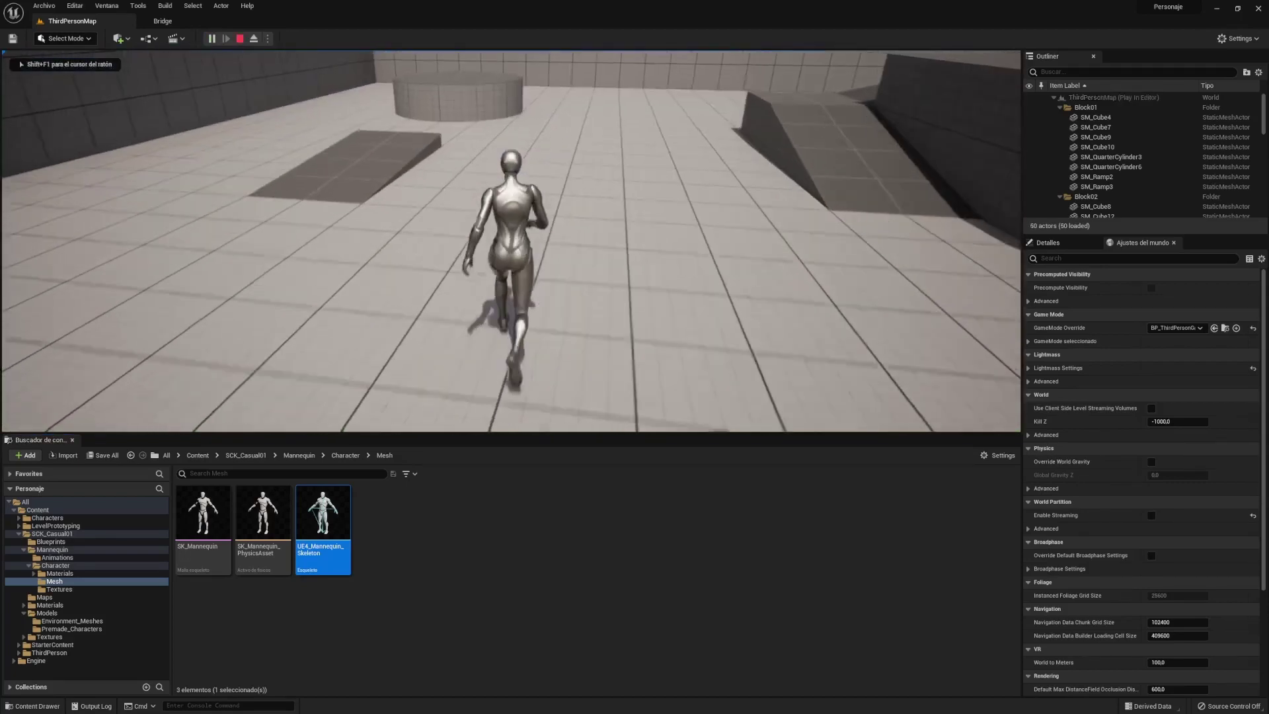
key(s)
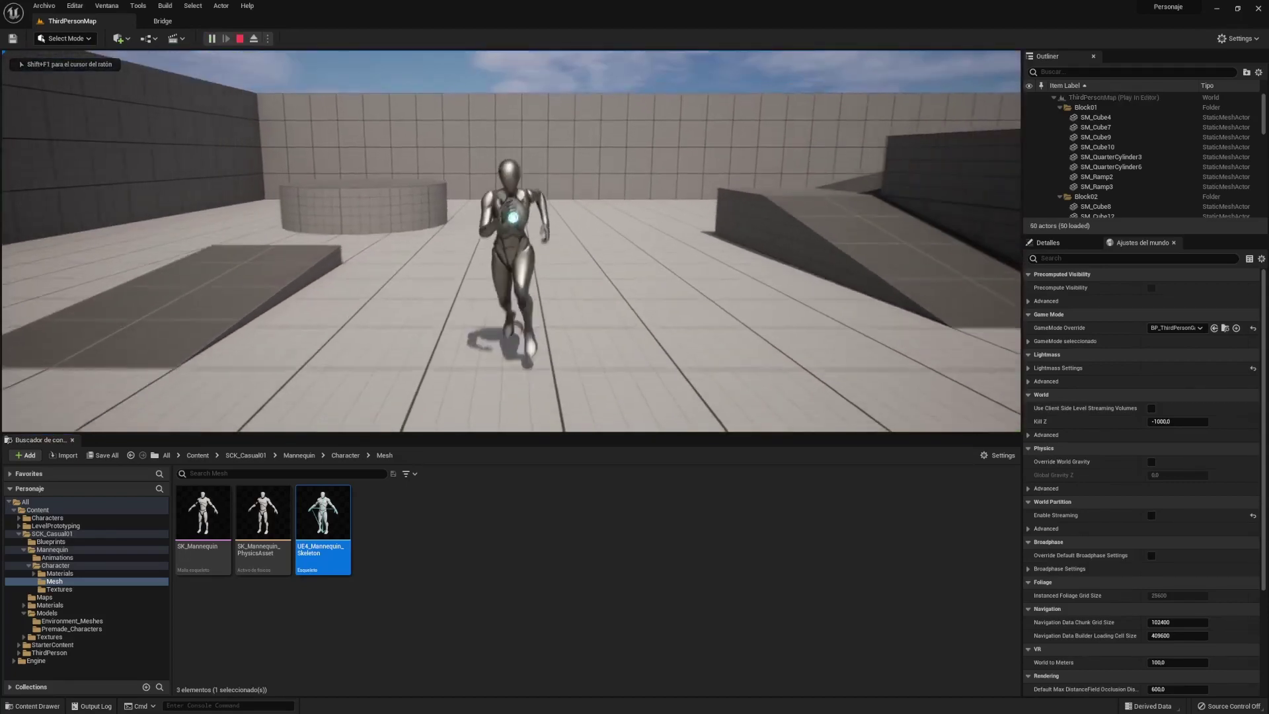
key(Escape)
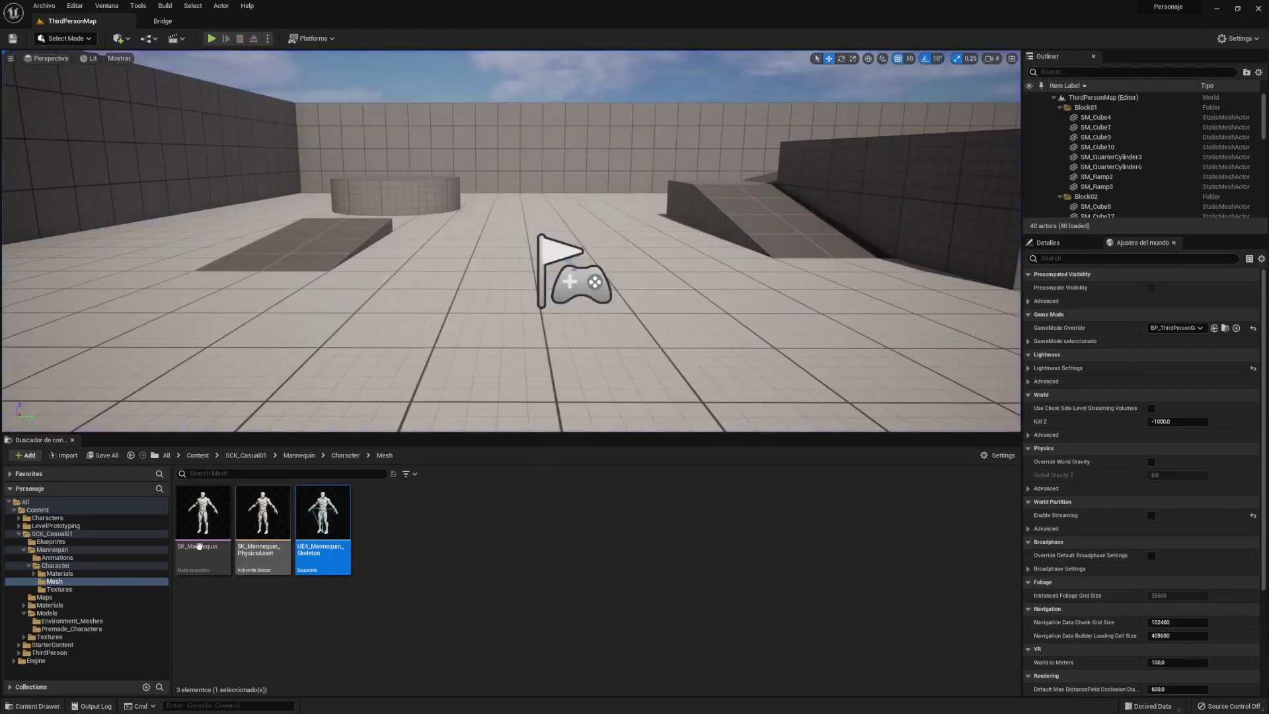
Step: Search the Content folder for "abp" and open ABP_Manny to review its AnimGraph
click(46, 511)
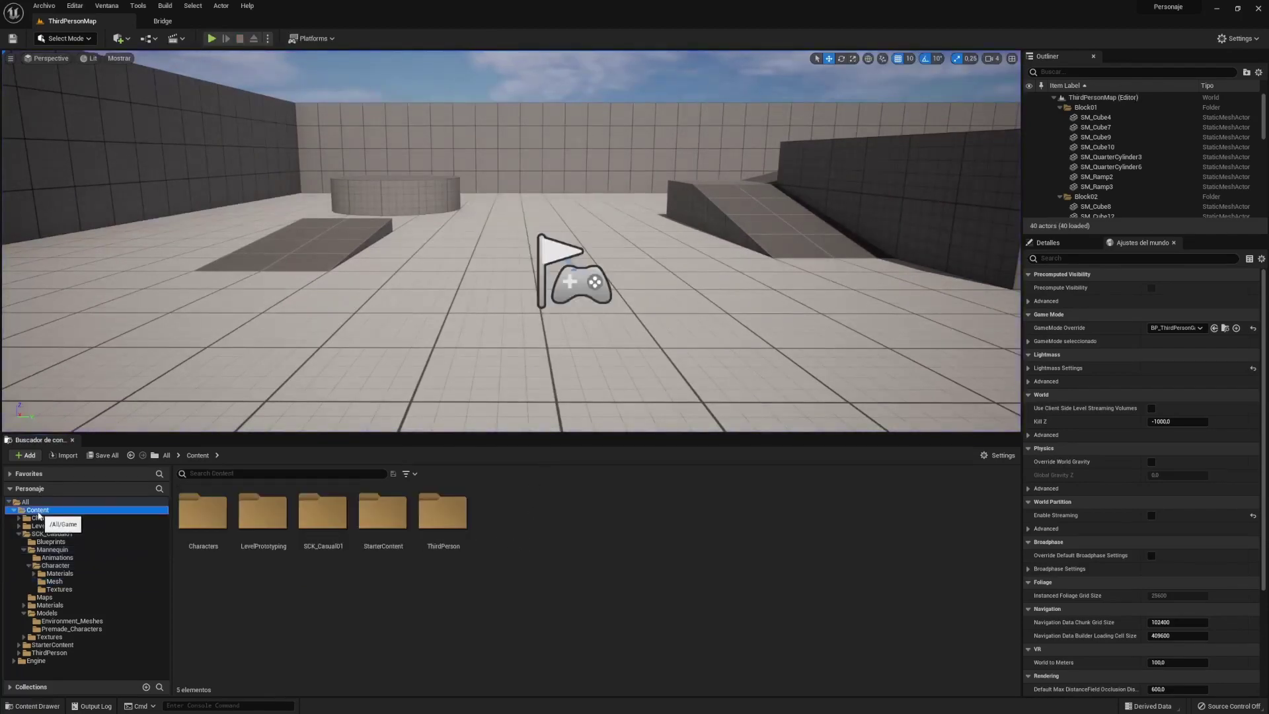
click(284, 473)
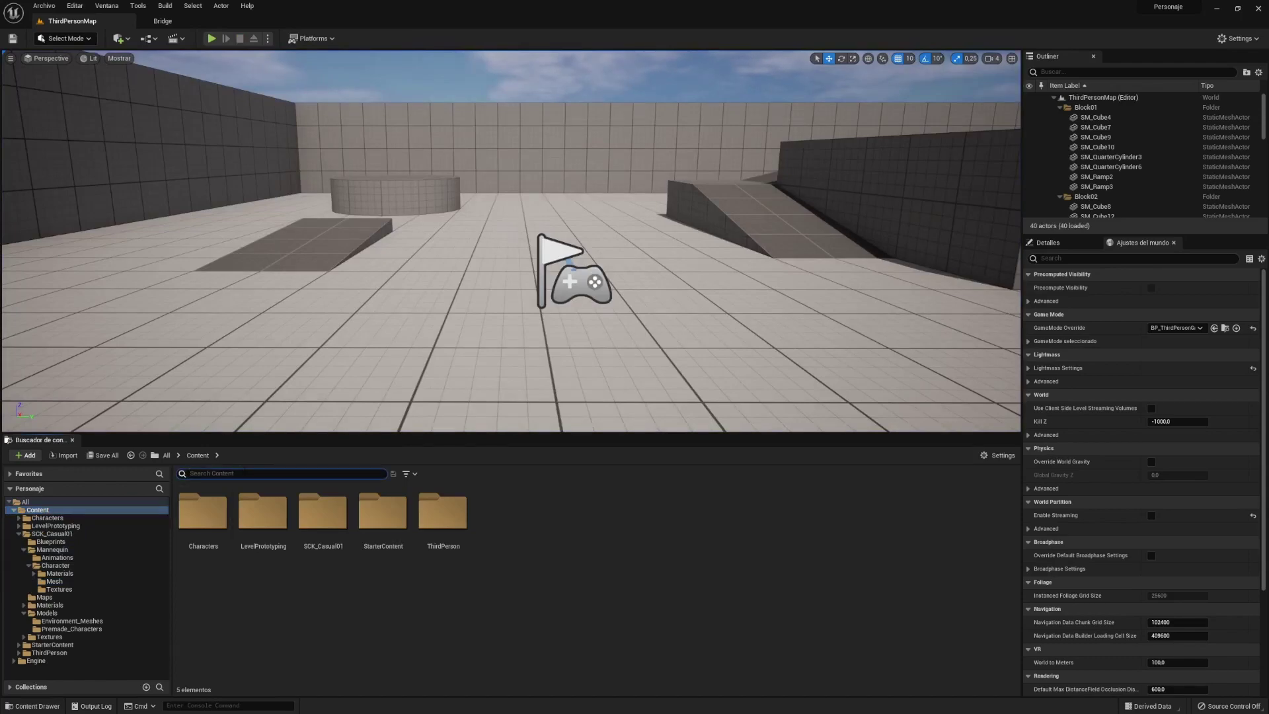
text(abp)
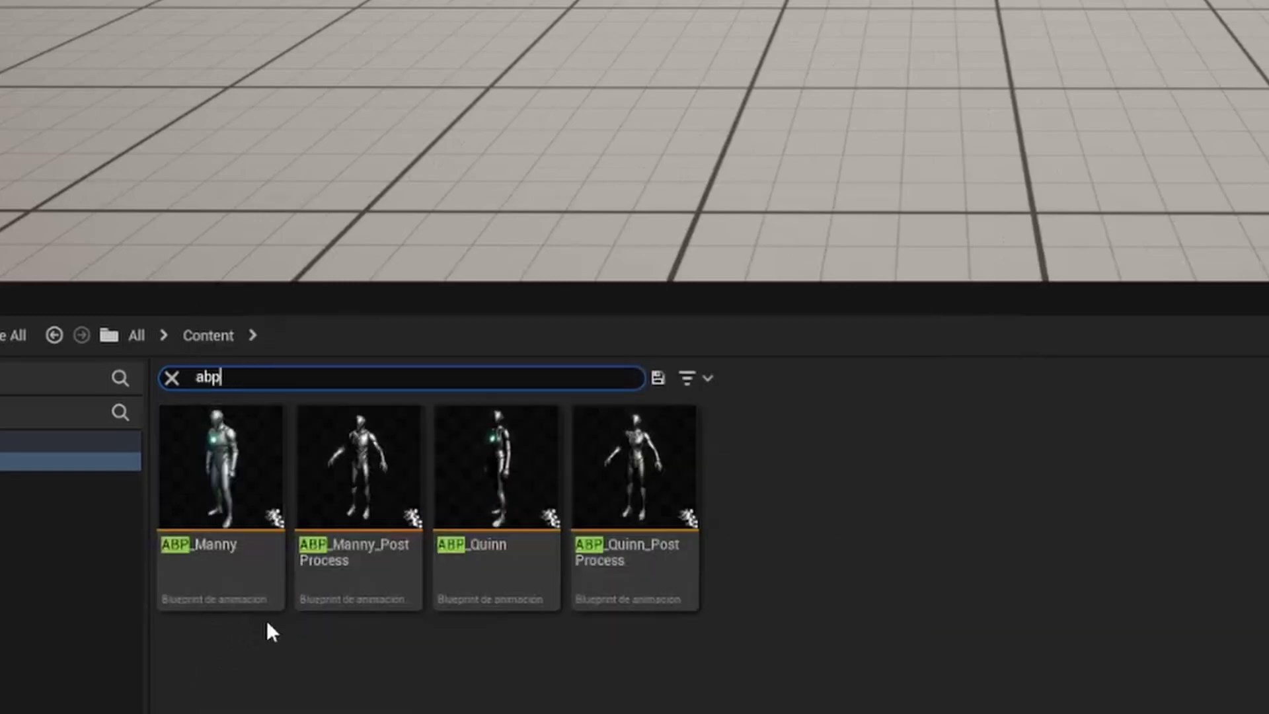
double_click(218, 476)
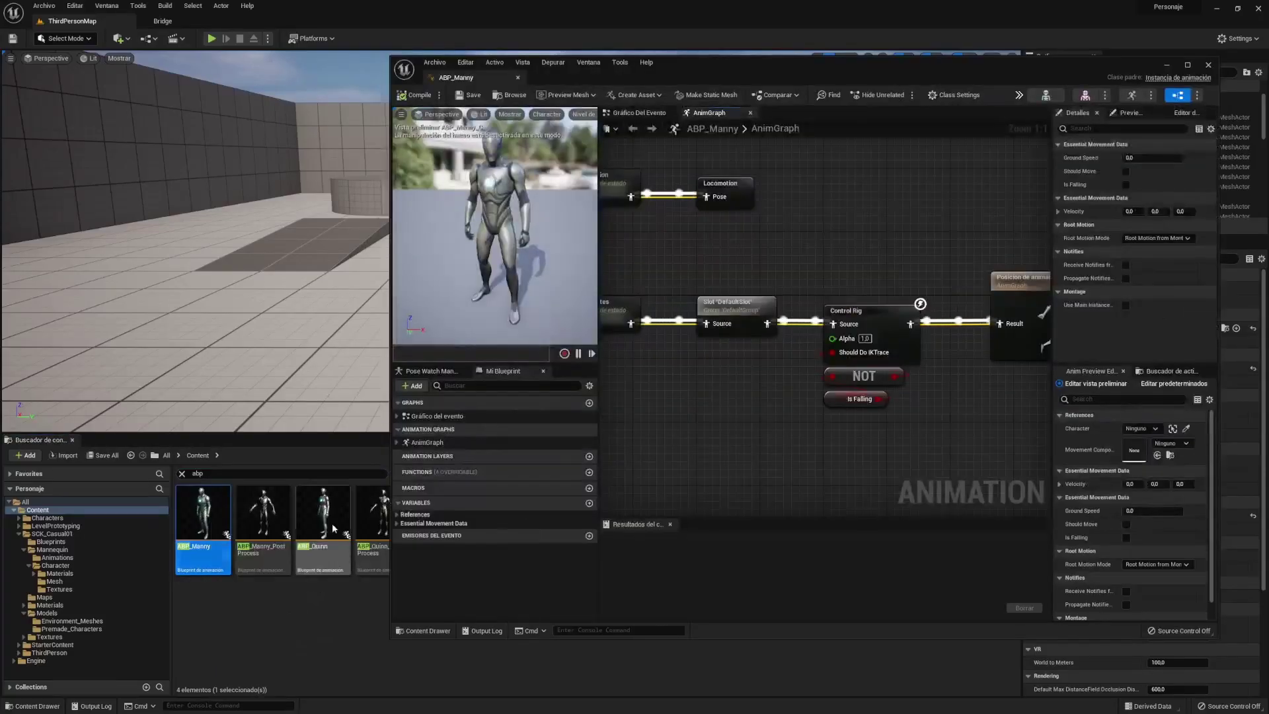
scroll(673, 394, down, 5)
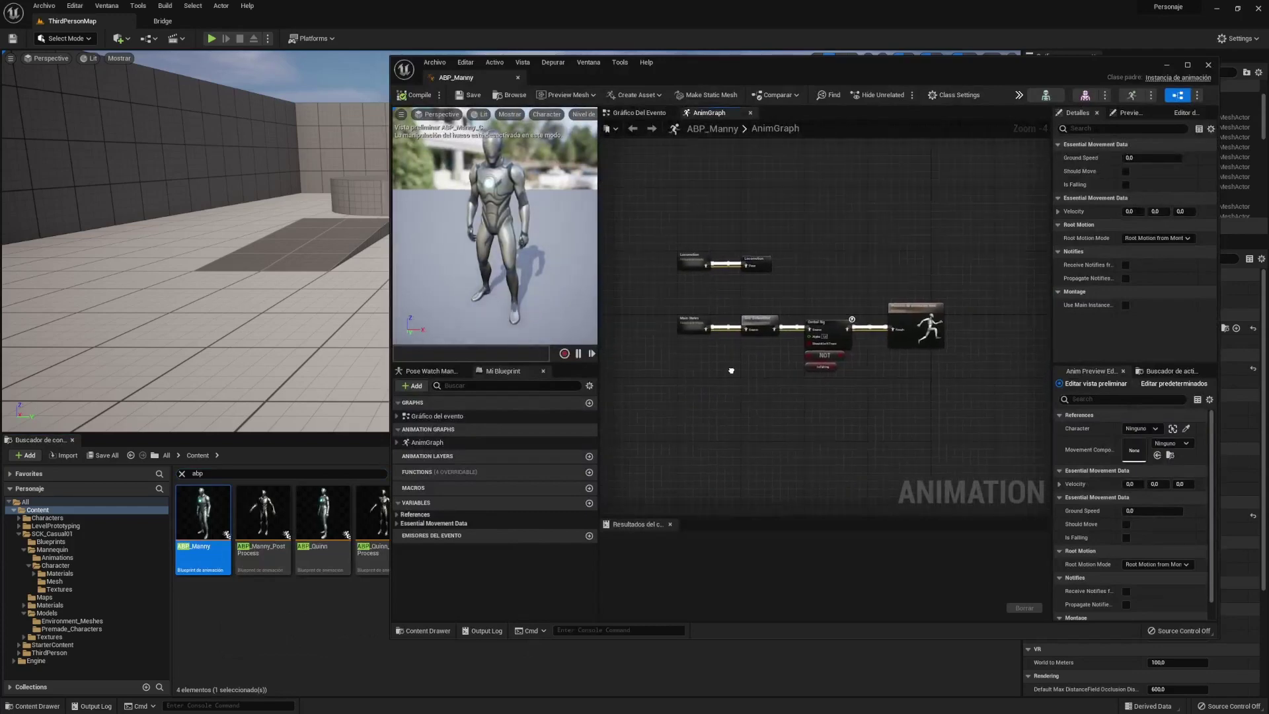
right_drag(731, 370, 726, 388)
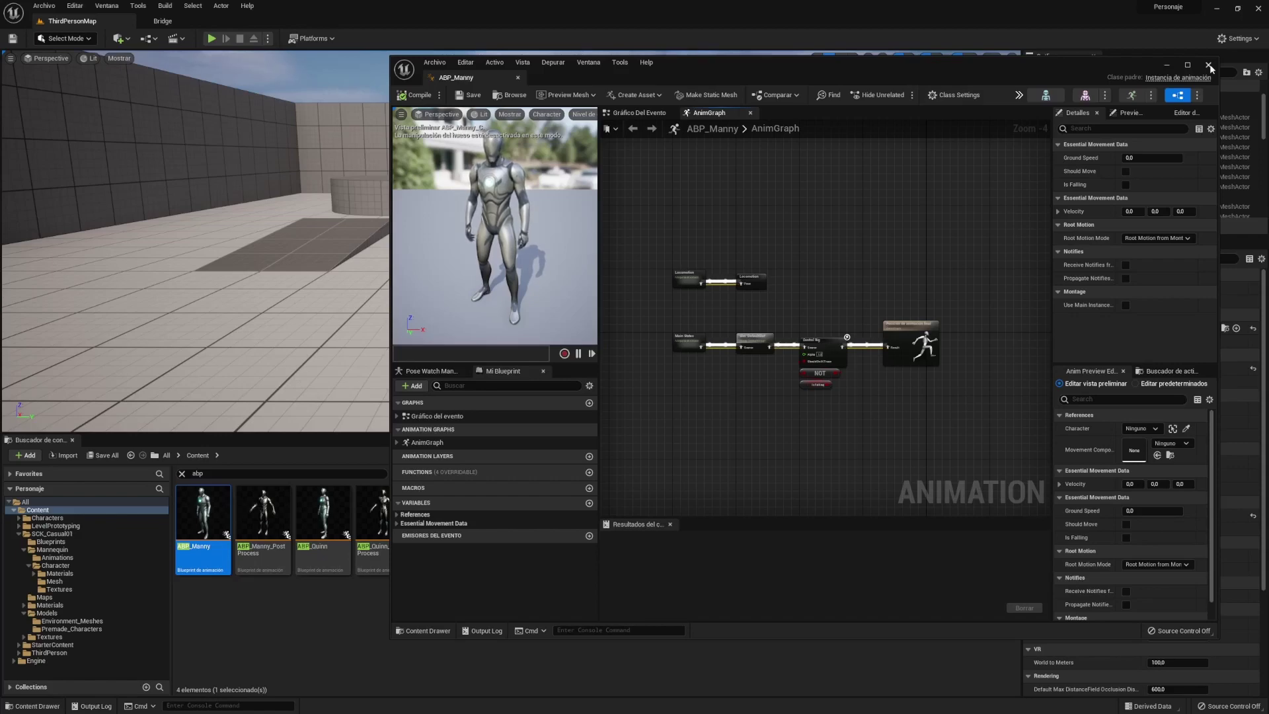
Step: Close ABP_Manny and start Duplicate and Retarget on it from Retarget Animation Assets
click(1209, 66)
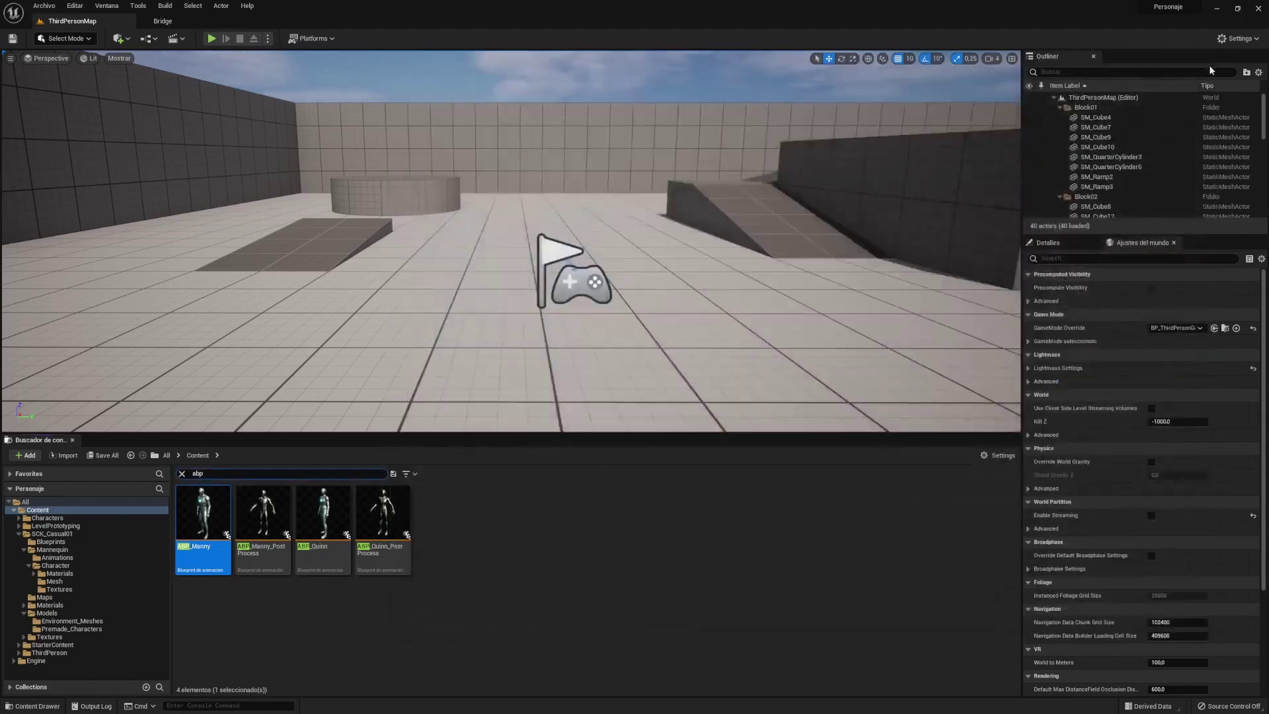
right_click(216, 510)
mouse_move(318, 293)
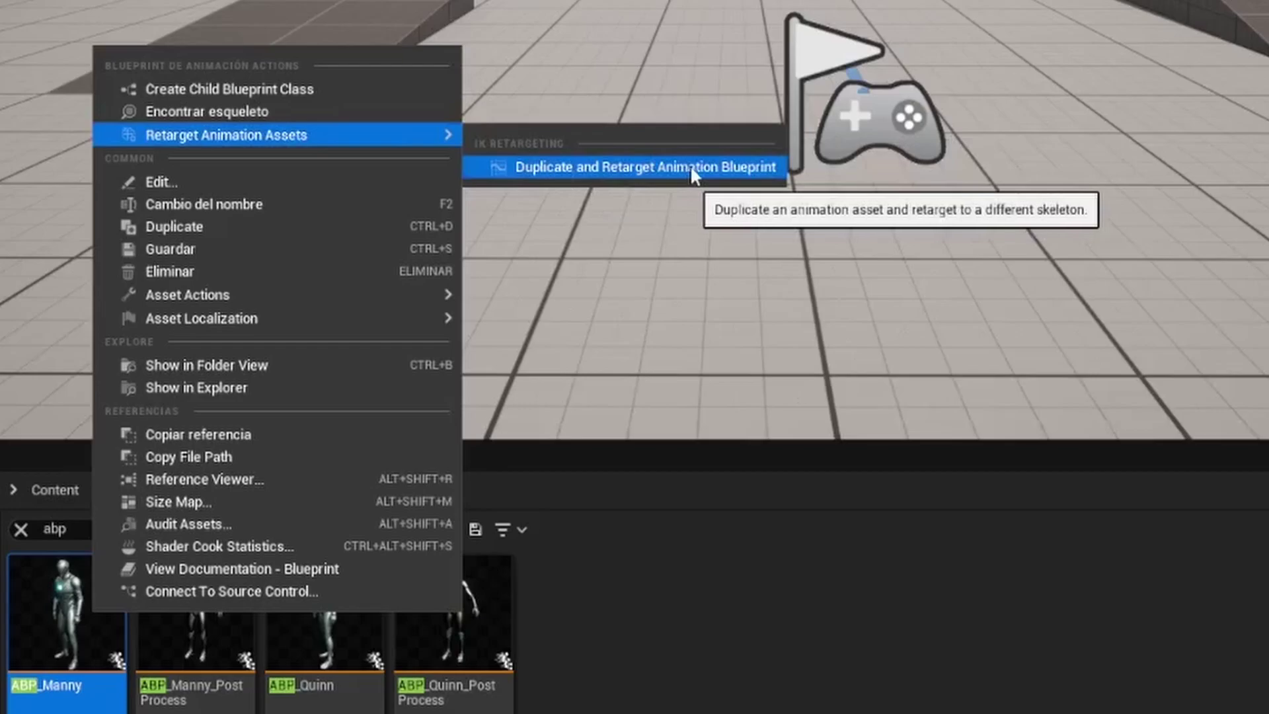
click(690, 166)
Step: Choose the RTG_UE5Manny_UE4Manny retargeter and MESH_PC_03 as the target skeletal mesh
click(831, 295)
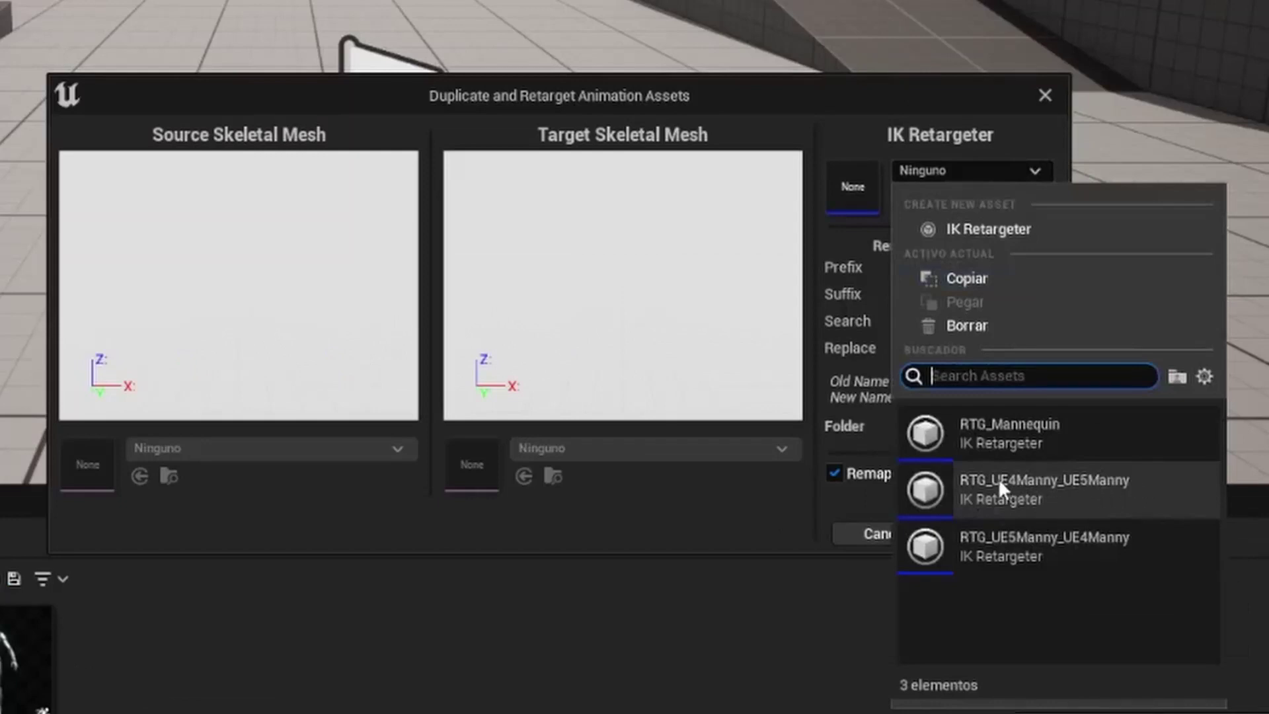
click(1035, 486)
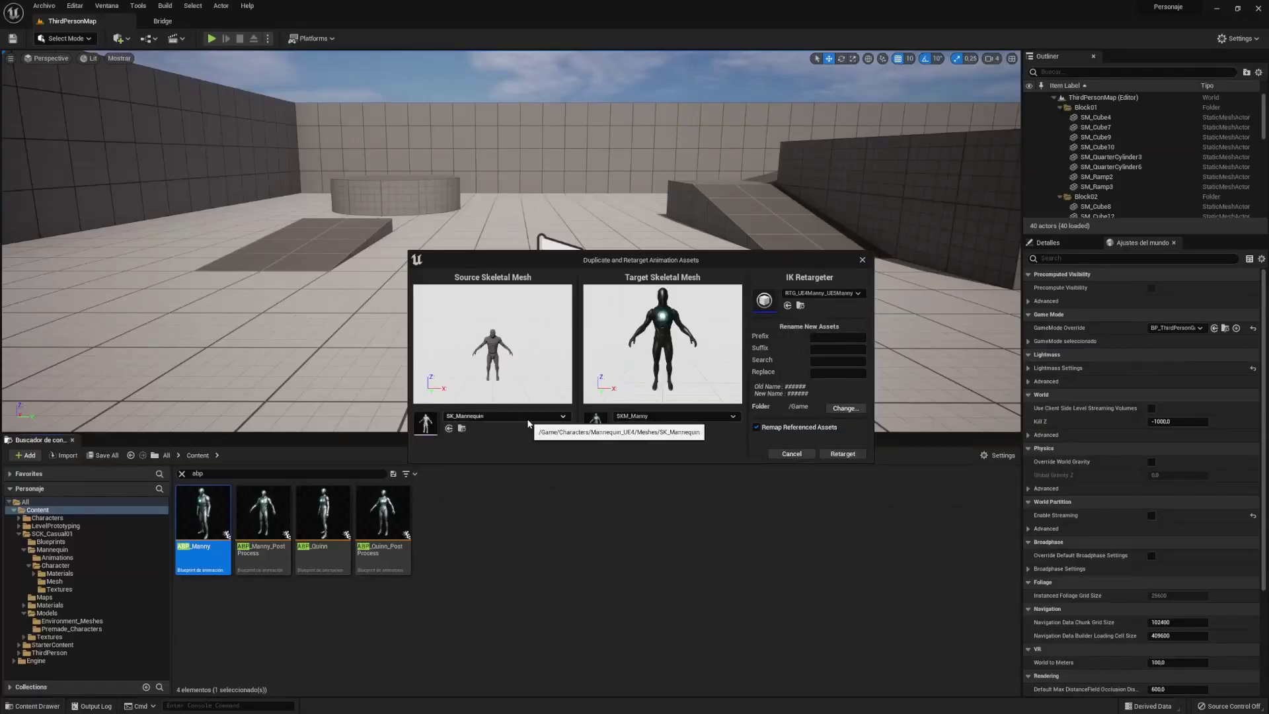
click(819, 293)
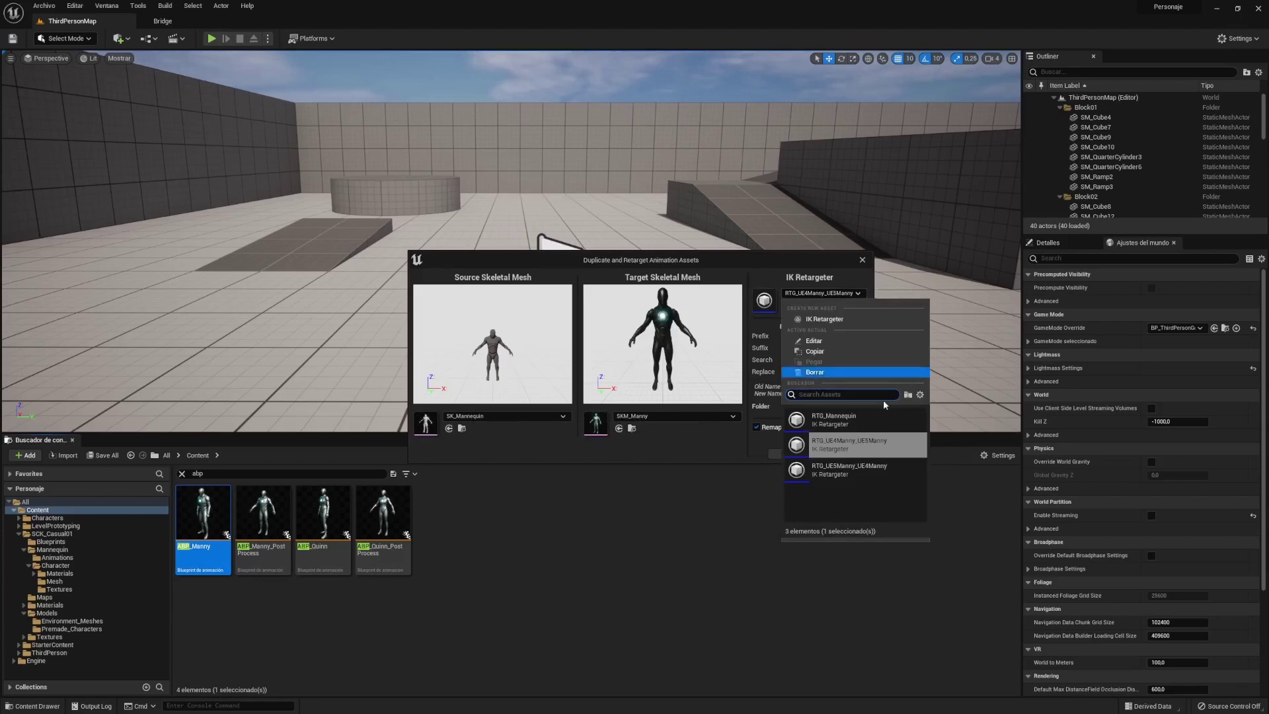
click(854, 470)
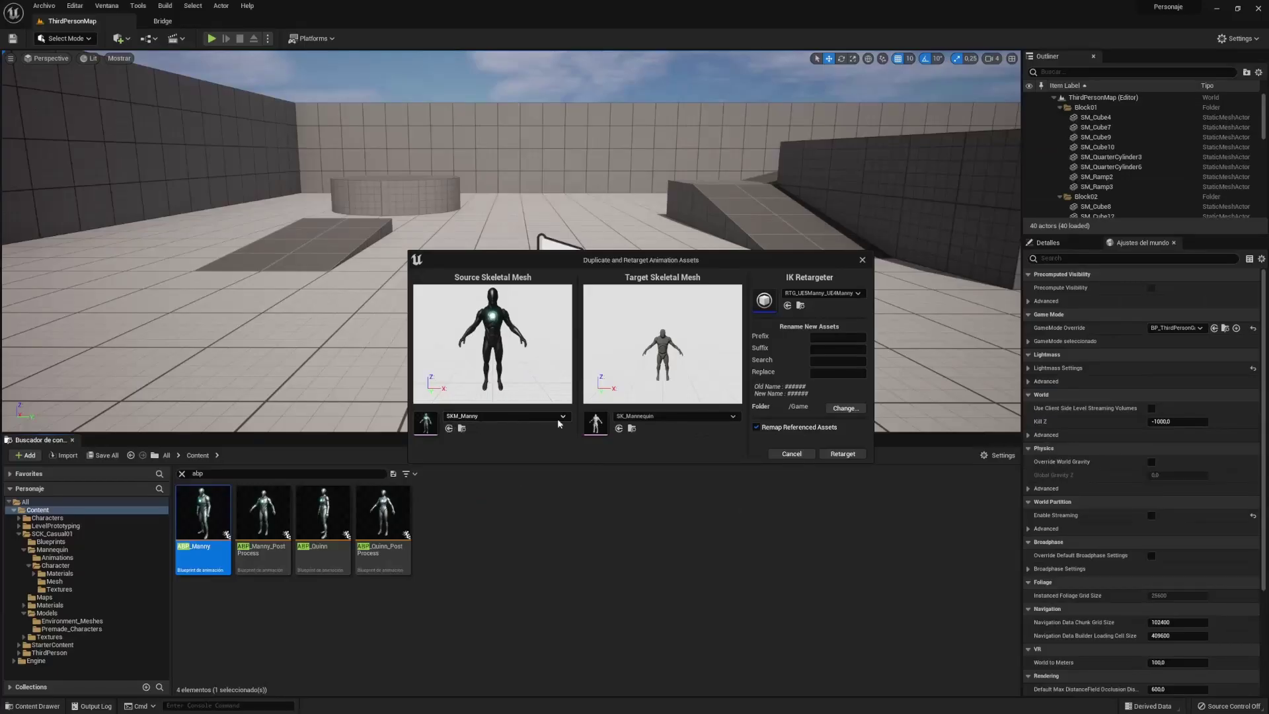
click(685, 416)
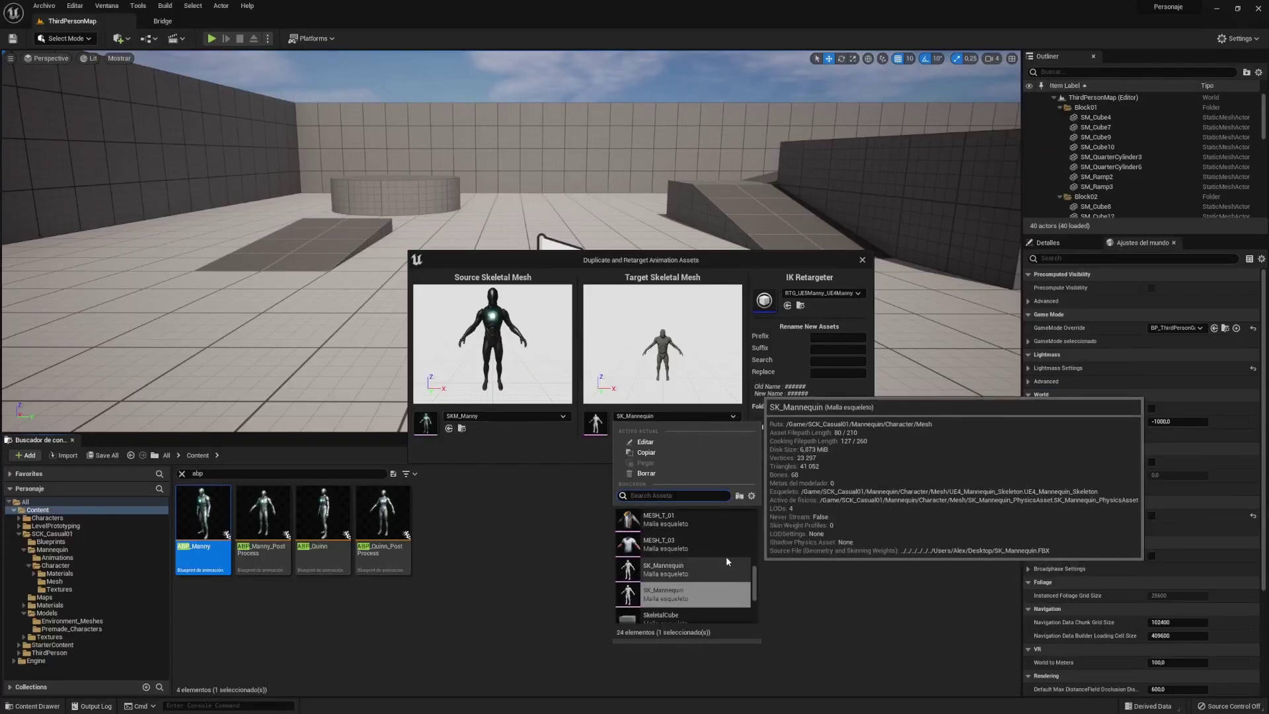
scroll(727, 555, up, 4)
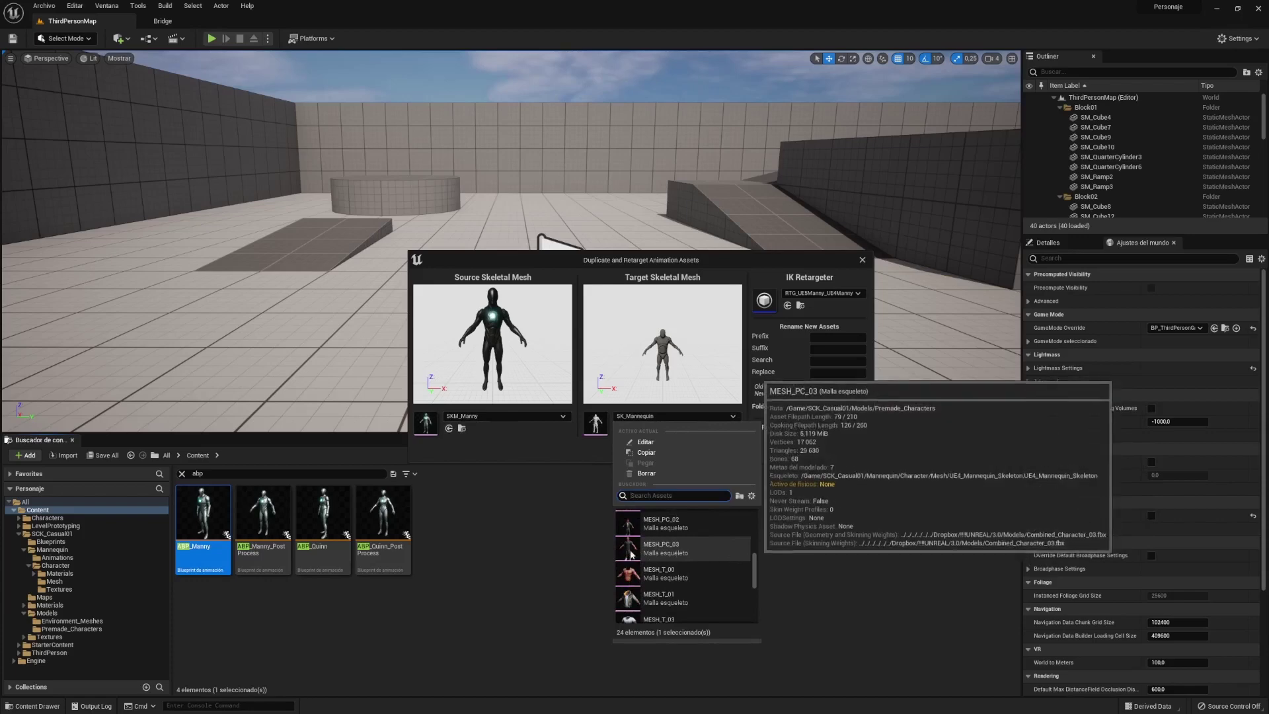
click(665, 549)
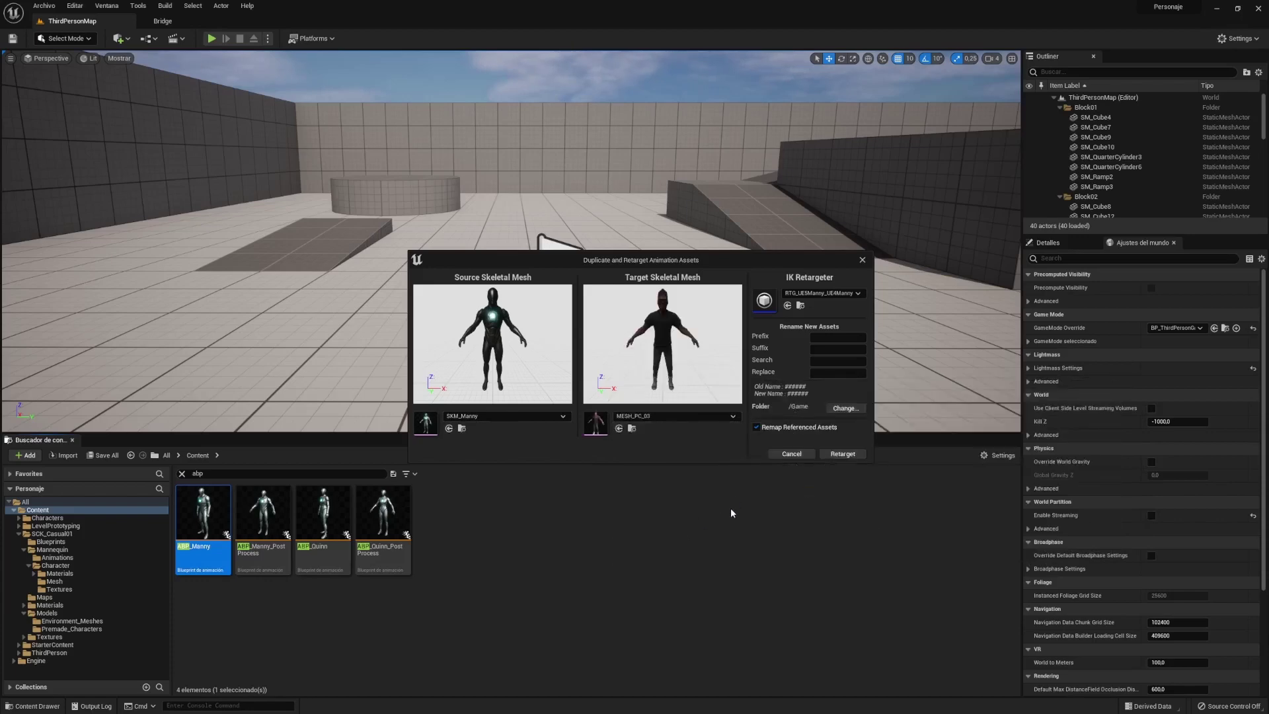
Step: Create a Retarget1 folder under Content and set it as the export path for retargeted assets
click(849, 409)
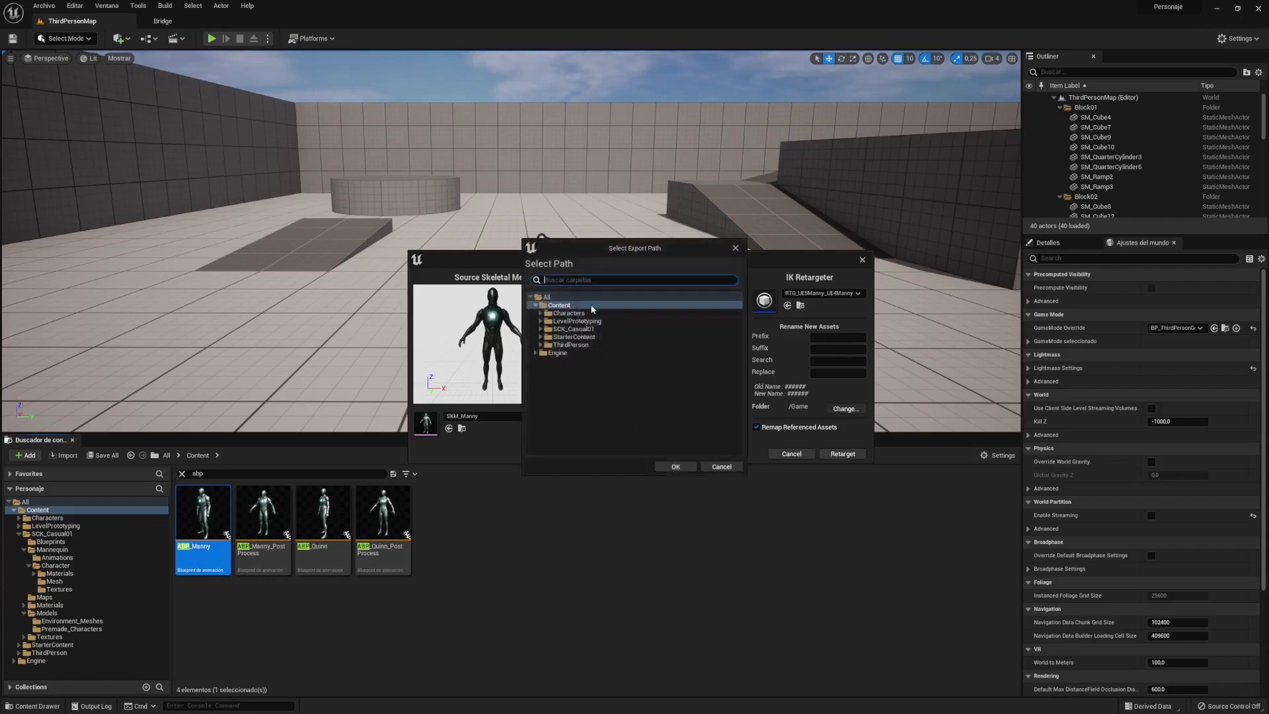
right_click(567, 308)
click(585, 315)
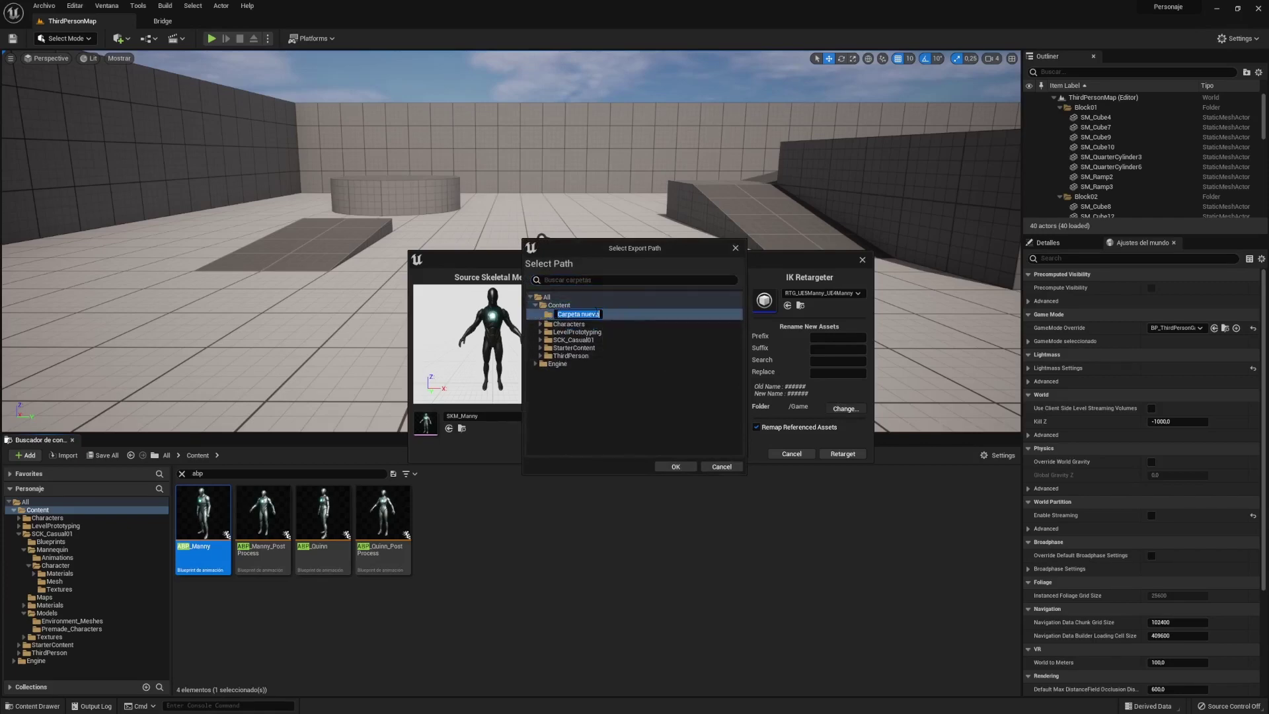
text(Retarget1)
key(Return)
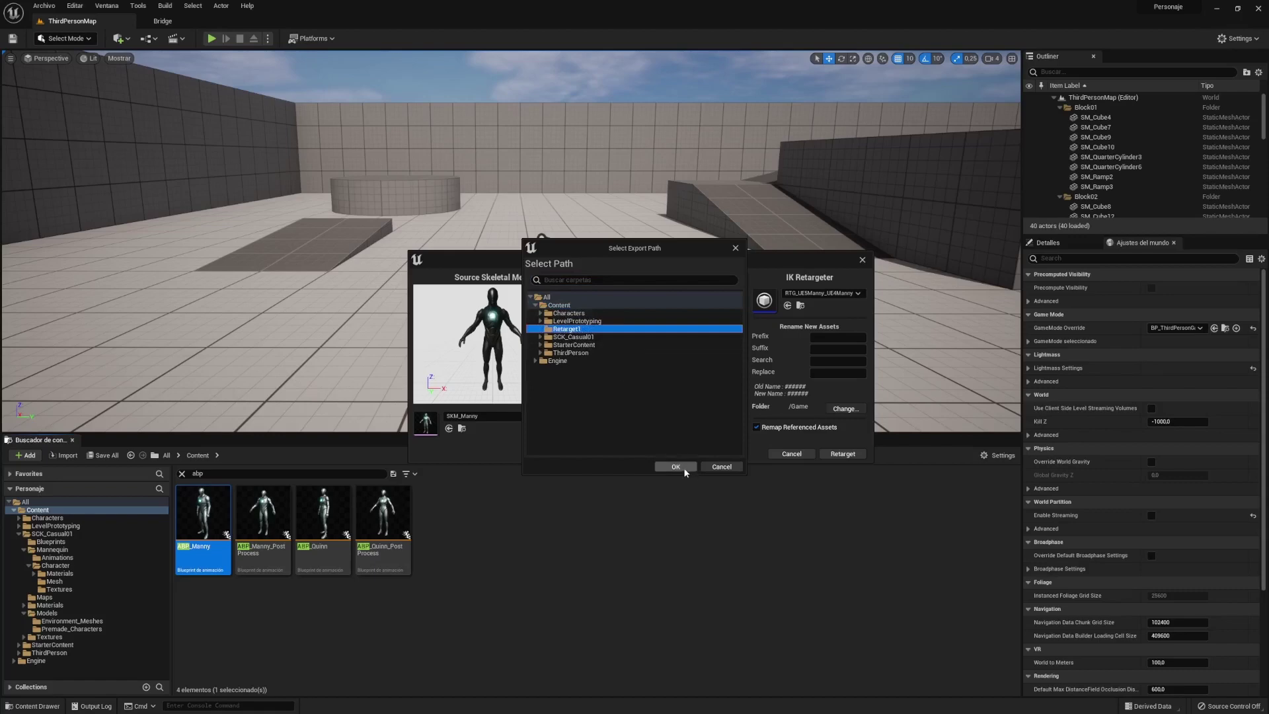
click(683, 467)
click(824, 338)
text(T)
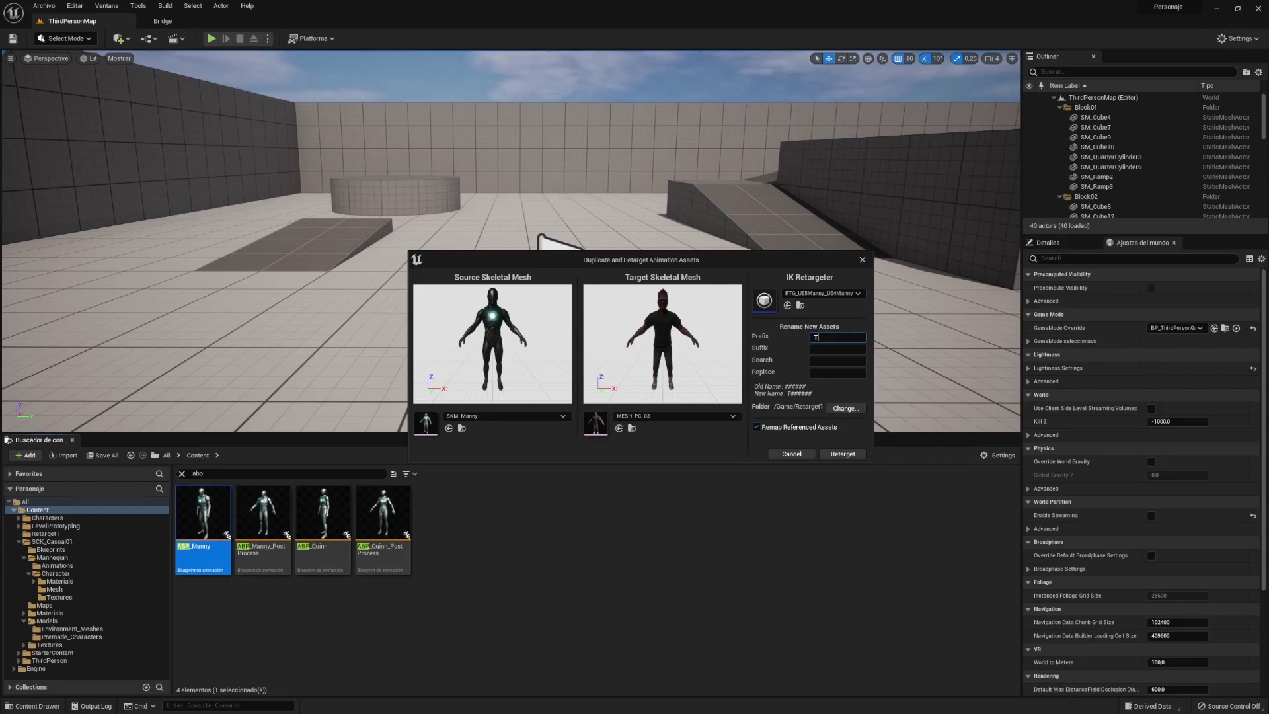
Step: Retarget the nine animation assets onto MESH_PC_03, then preview TMM_Walk_Fwd
click(835, 458)
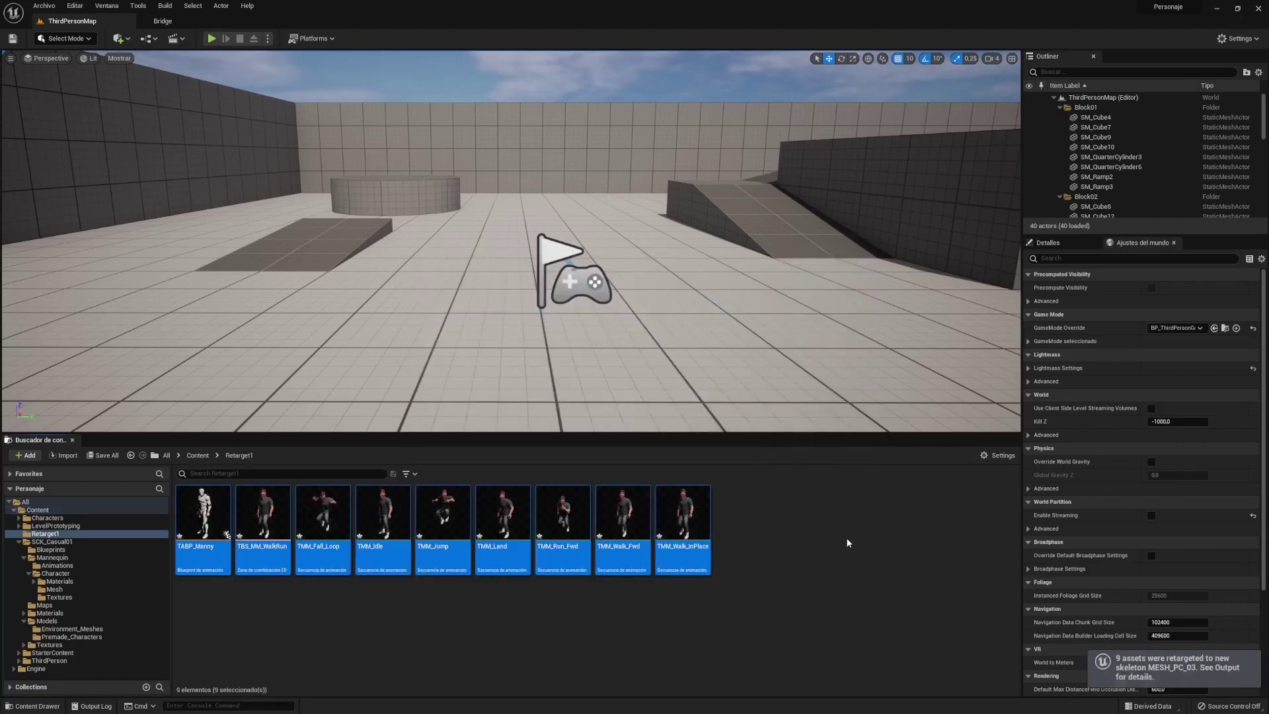
click(805, 580)
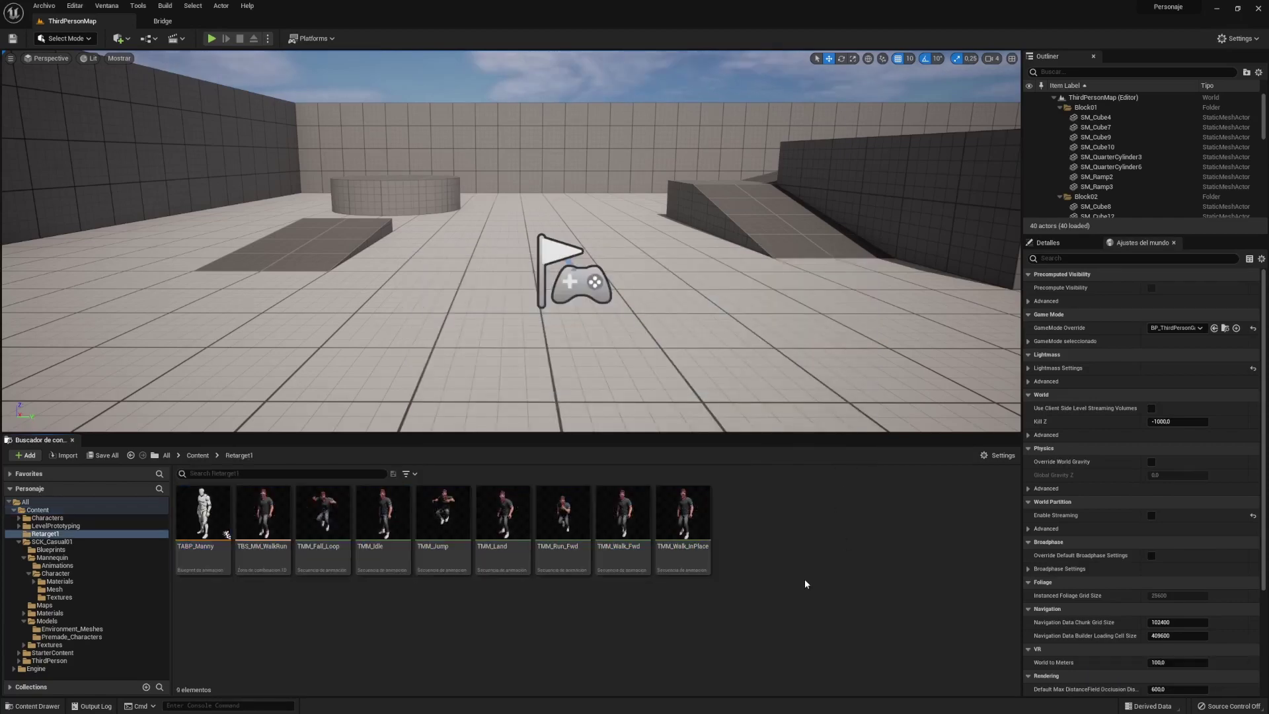
click(622, 511)
double_click(622, 511)
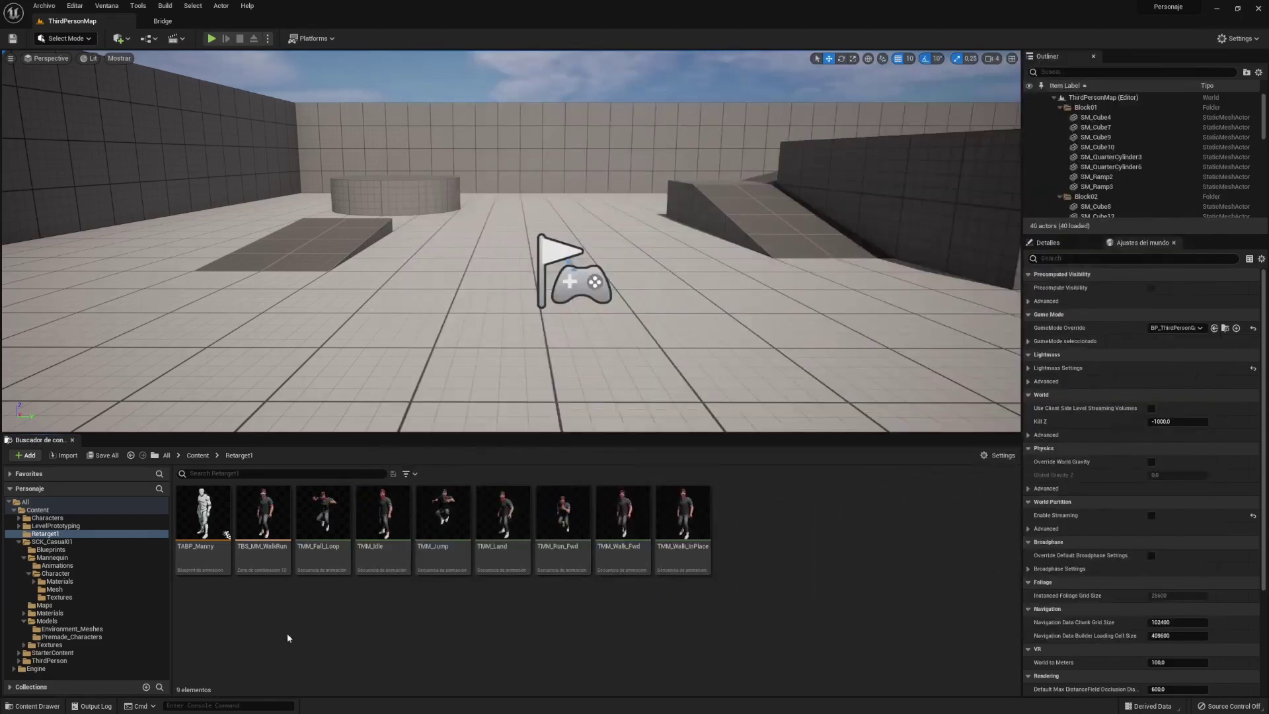
Step: Open BP_ThirdPersonCharacter from ThirdPerson > Blueprints and select its Mesh component in the Viewport
click(61, 662)
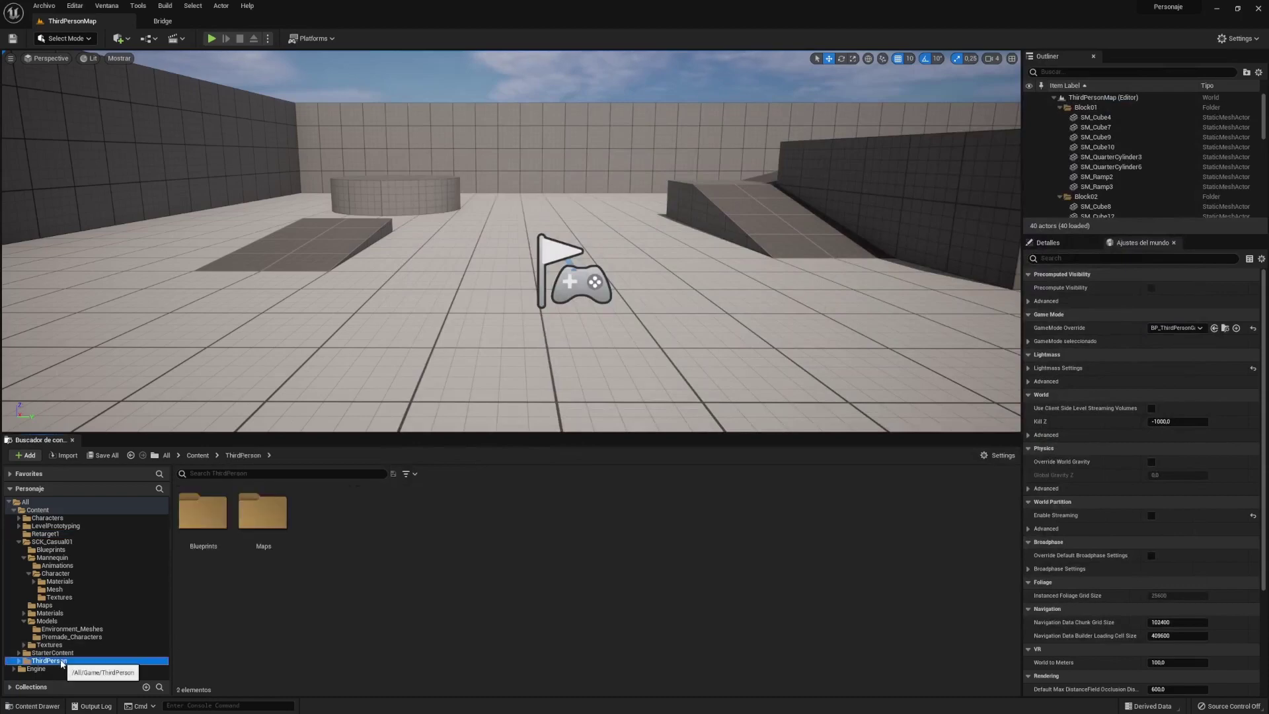
double_click(203, 514)
double_click(217, 509)
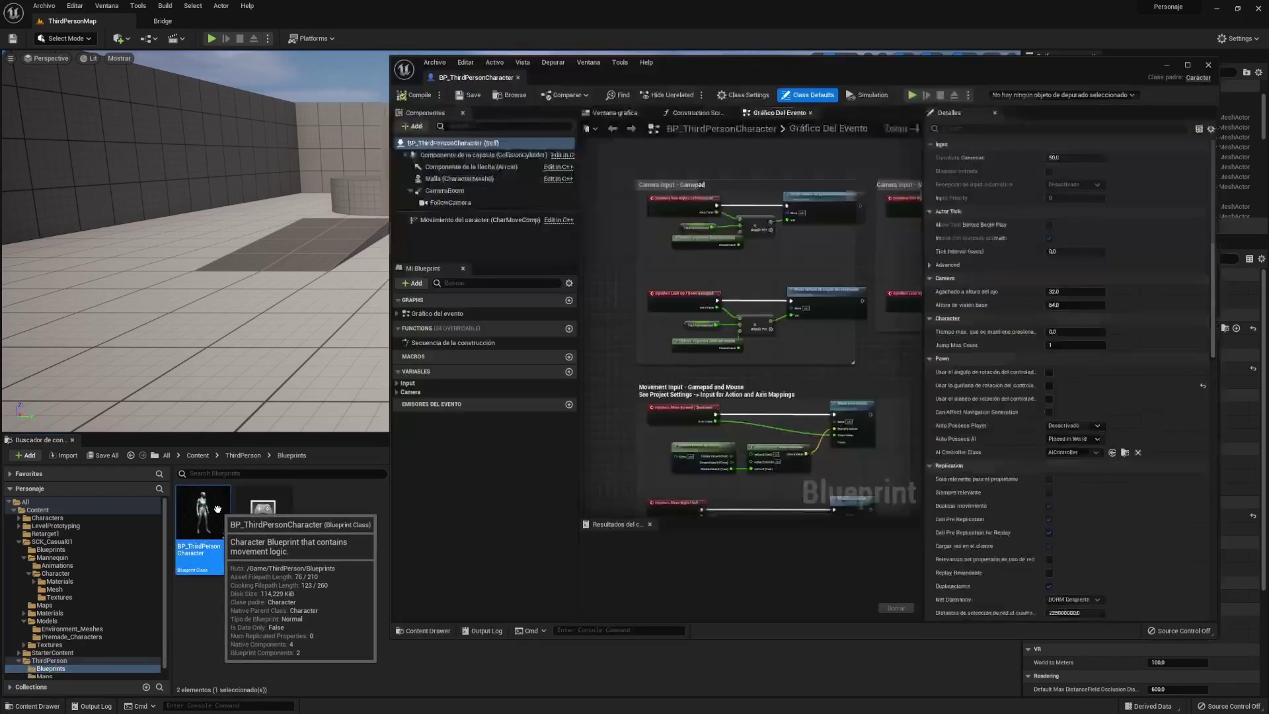
click(603, 116)
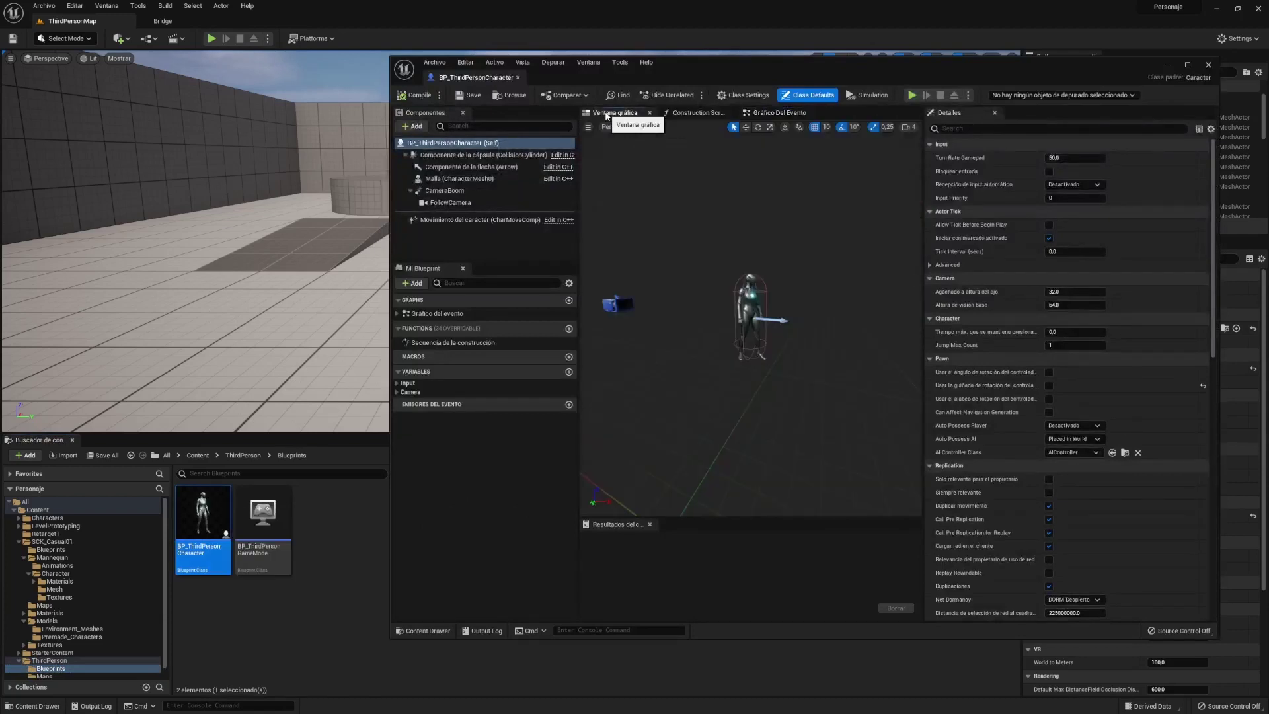
click(478, 181)
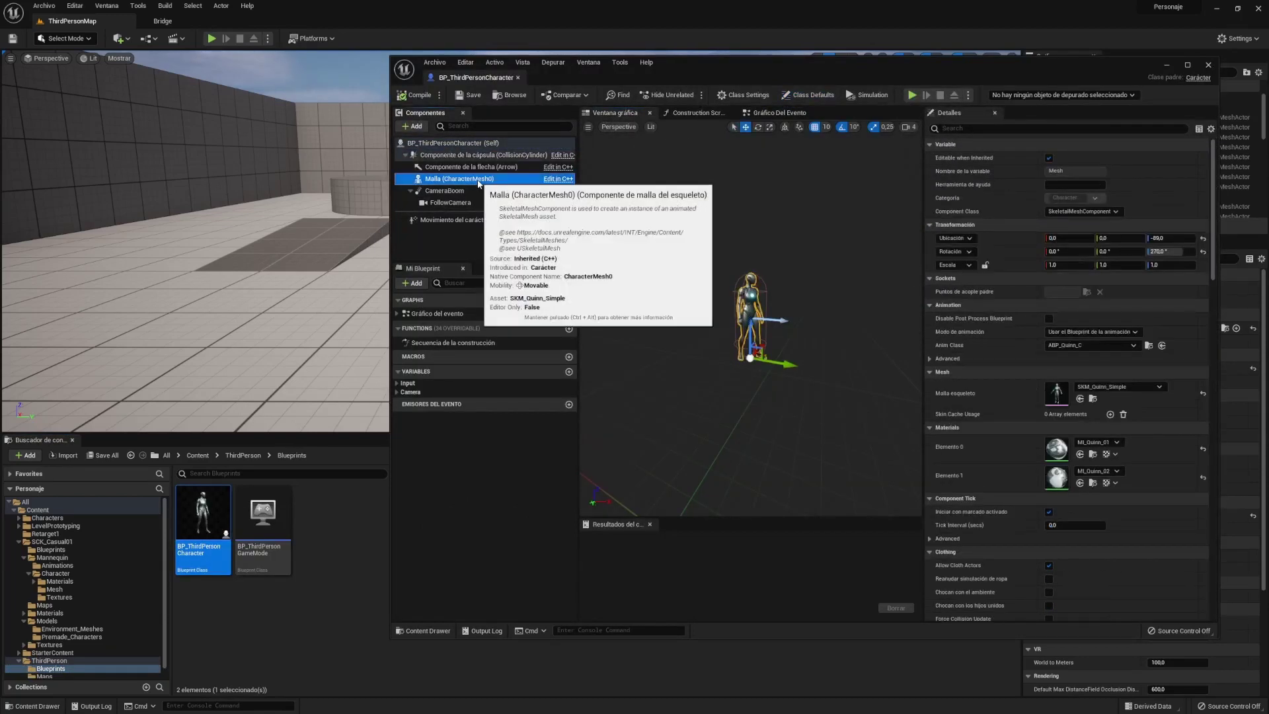
Step: Set the mesh's Skeletal Mesh to MESH_PC_03 and its Anim Class to TABP_Manny
click(1131, 390)
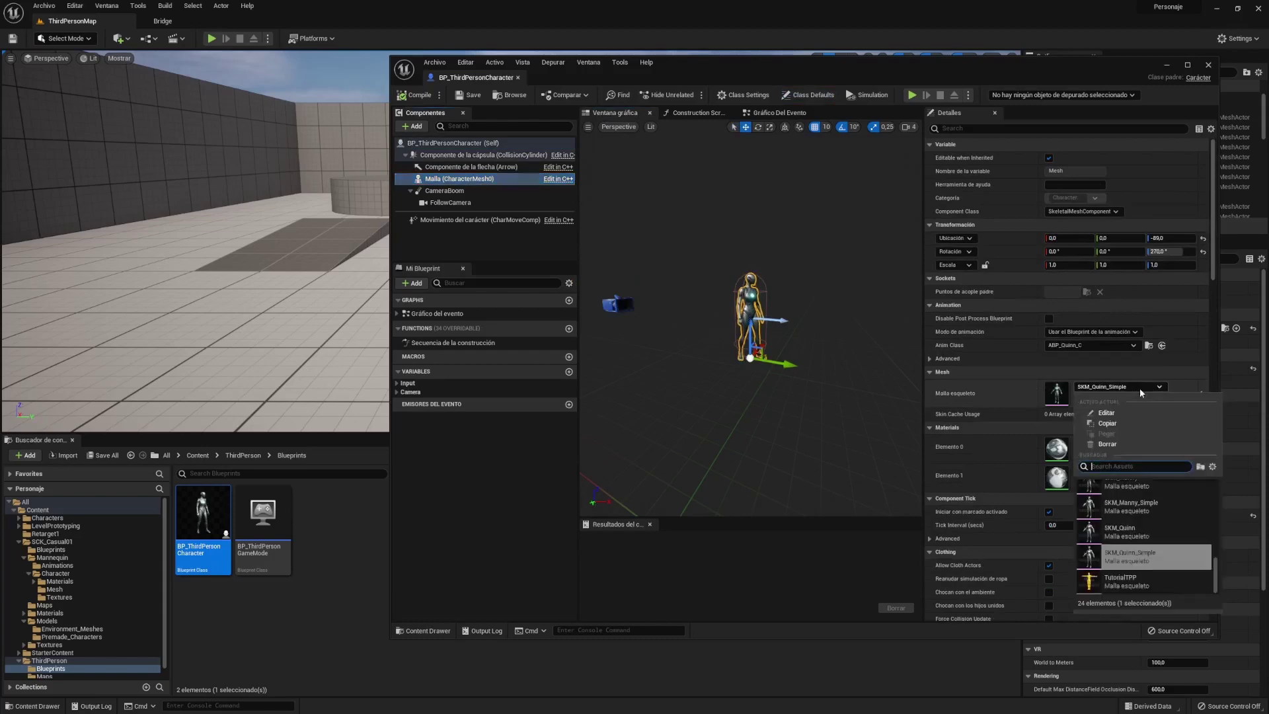
scroll(1197, 526, up, 2)
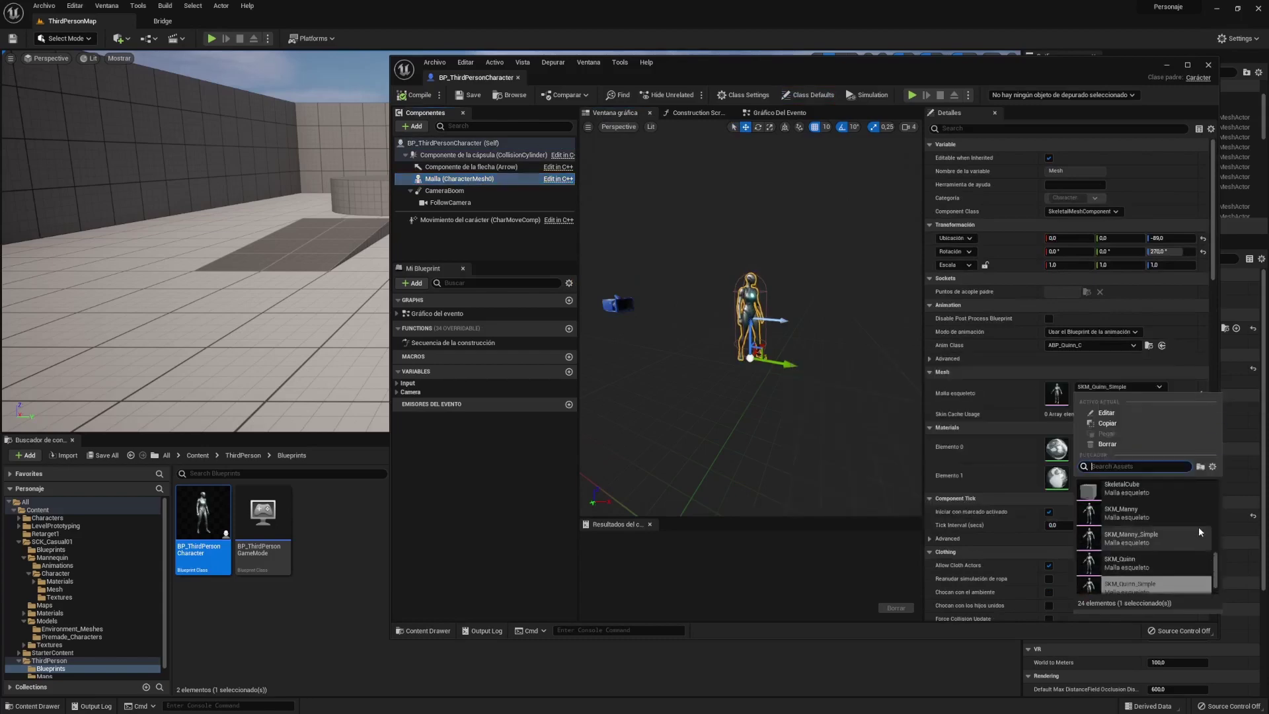
scroll(1200, 527, up, 2)
scroll(1199, 526, up, 2)
scroll(1200, 526, up, 2)
scroll(1199, 526, up, 1)
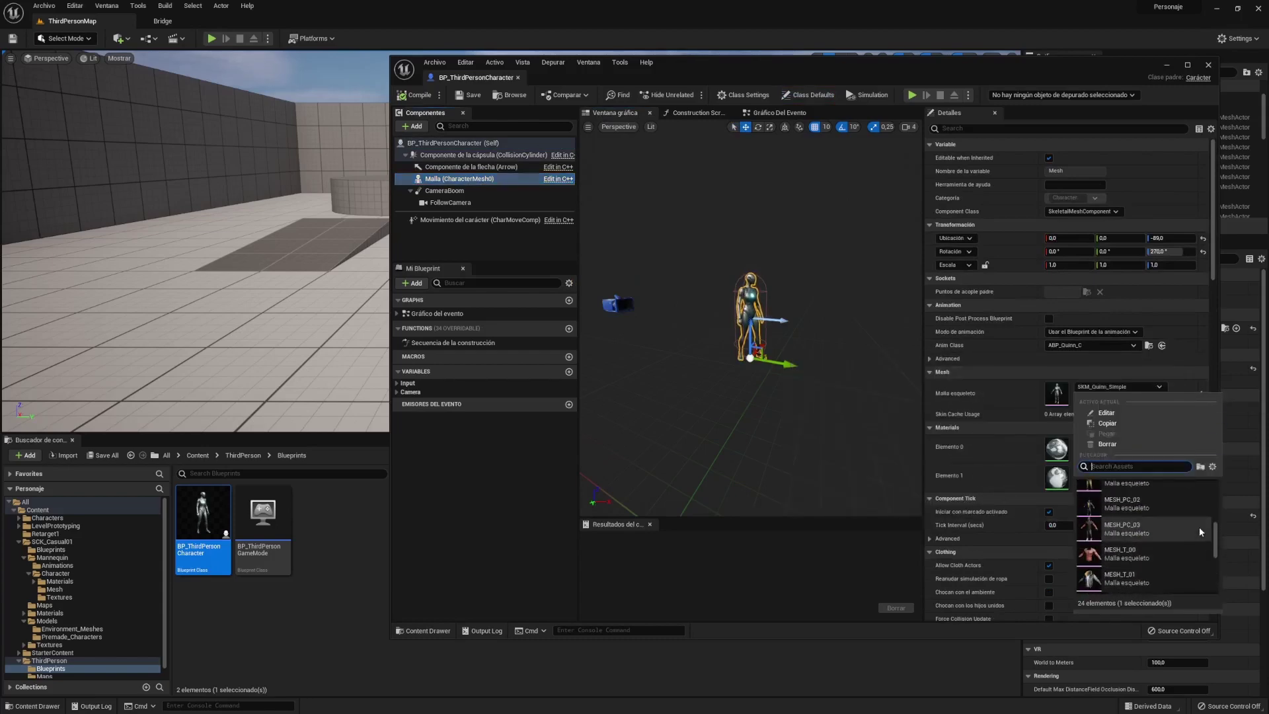
click(1109, 534)
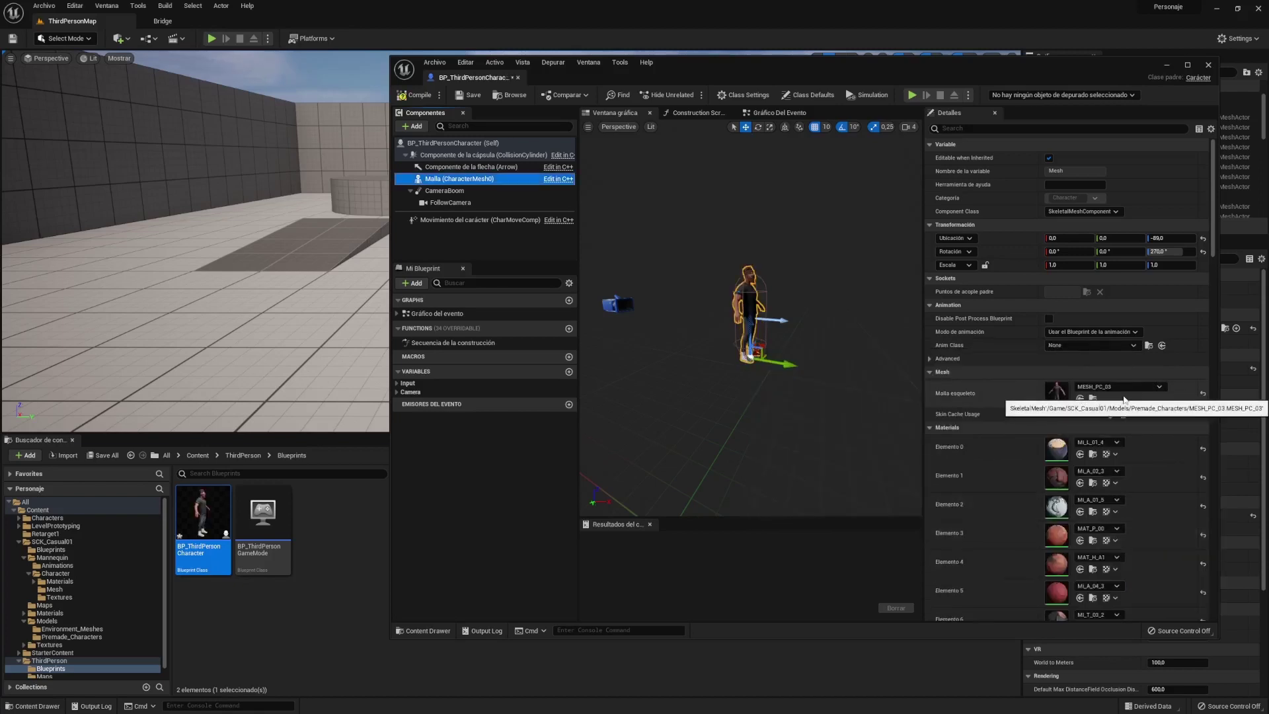
click(1122, 345)
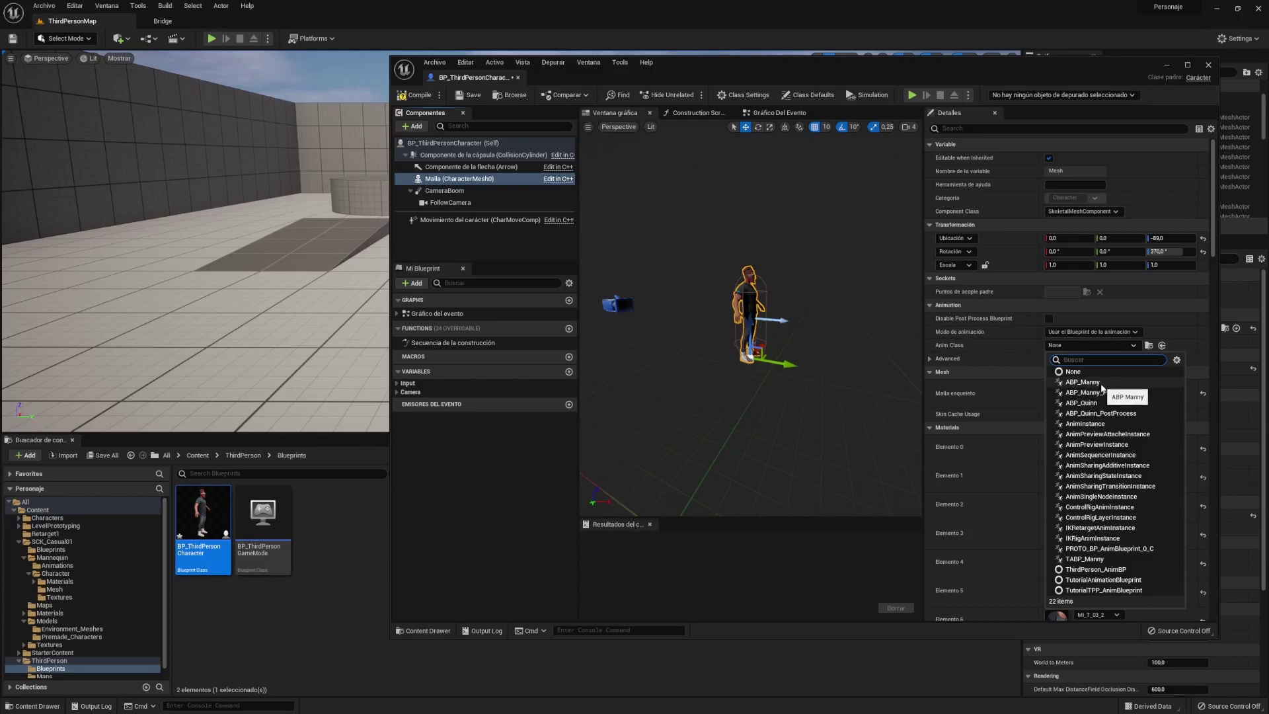
click(1095, 560)
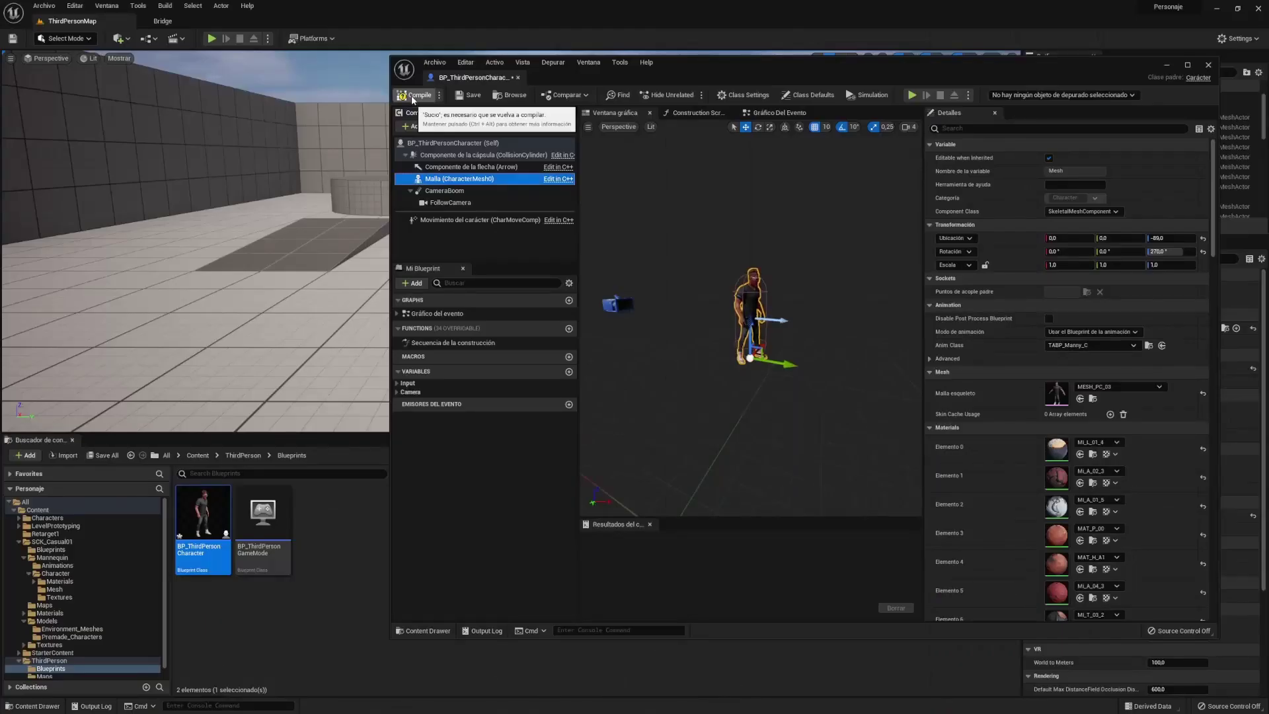
Step: Compile and save BP_ThirdPersonCharacter, then return to the level editor
click(411, 96)
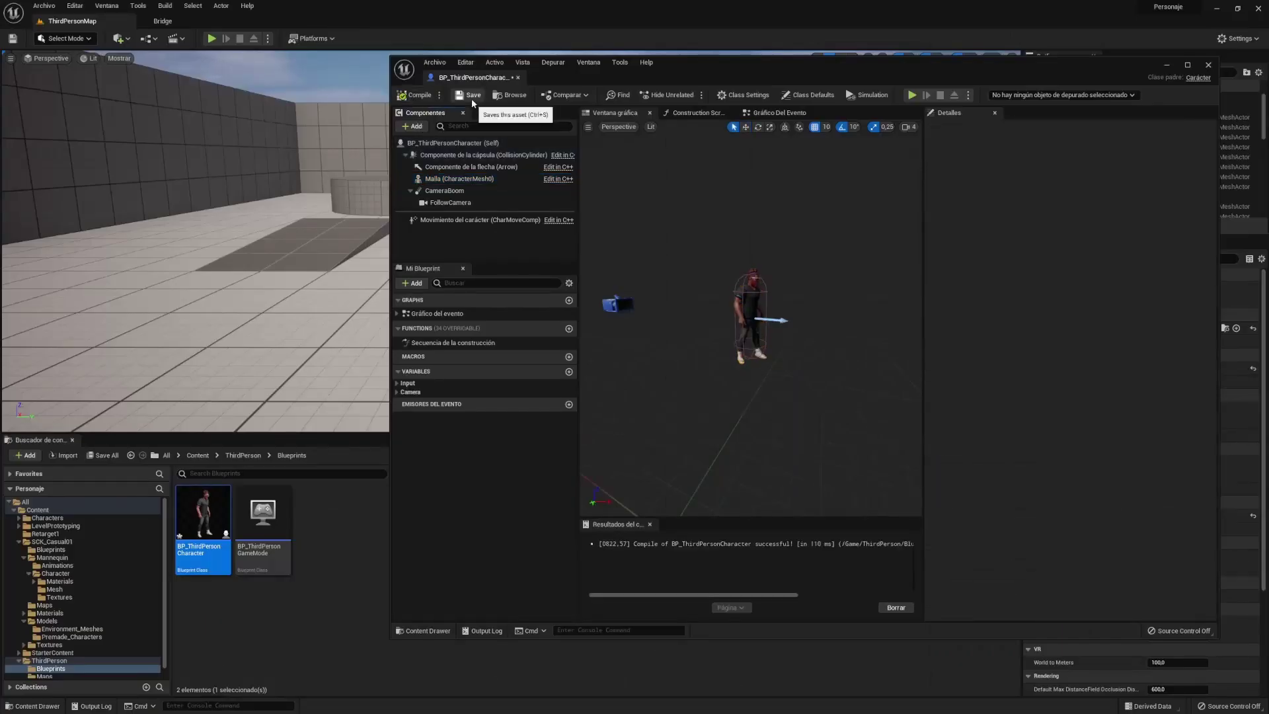
click(471, 97)
click(191, 45)
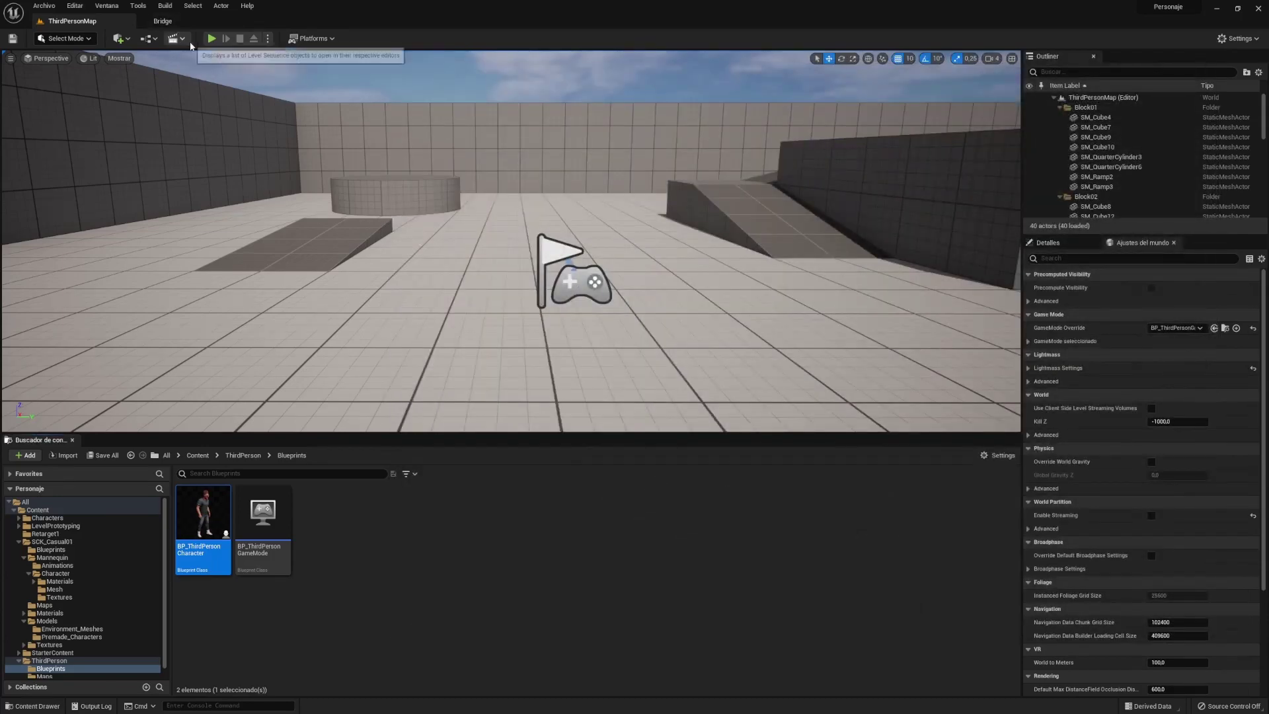
Step: Play the level and run the stylized character forward with W, then end the session
click(212, 39)
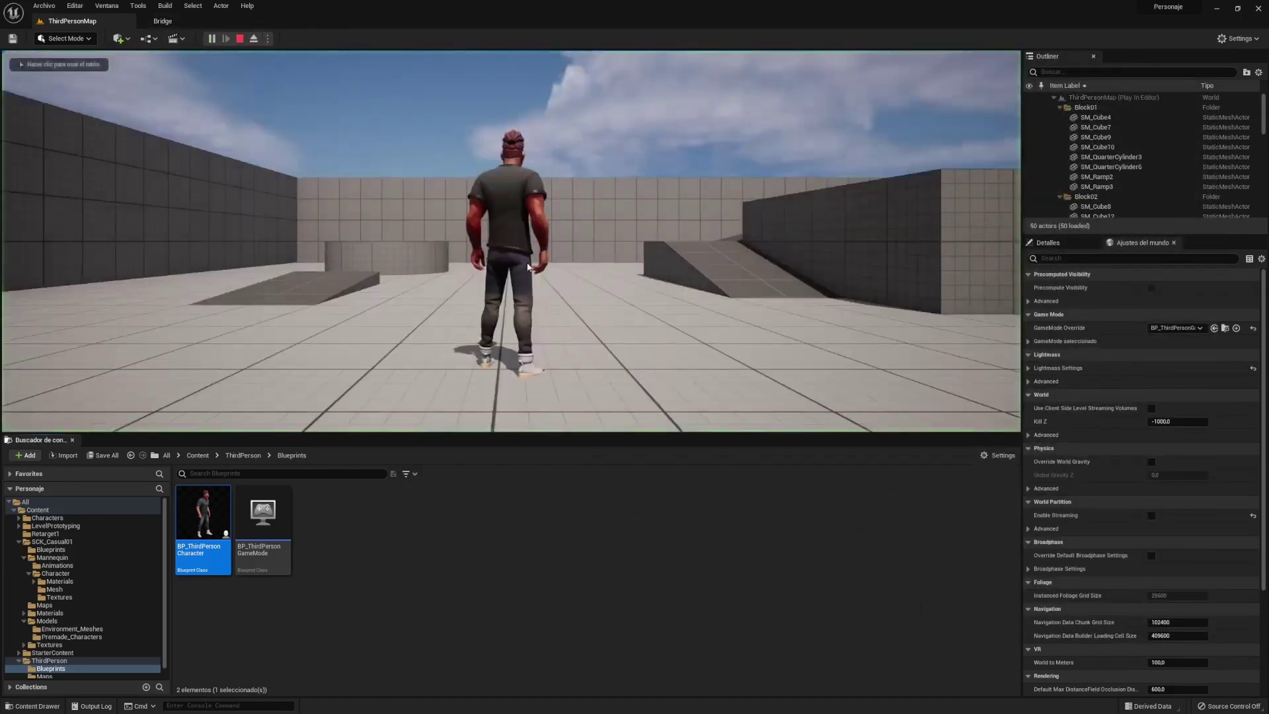
click(527, 267)
key(w)
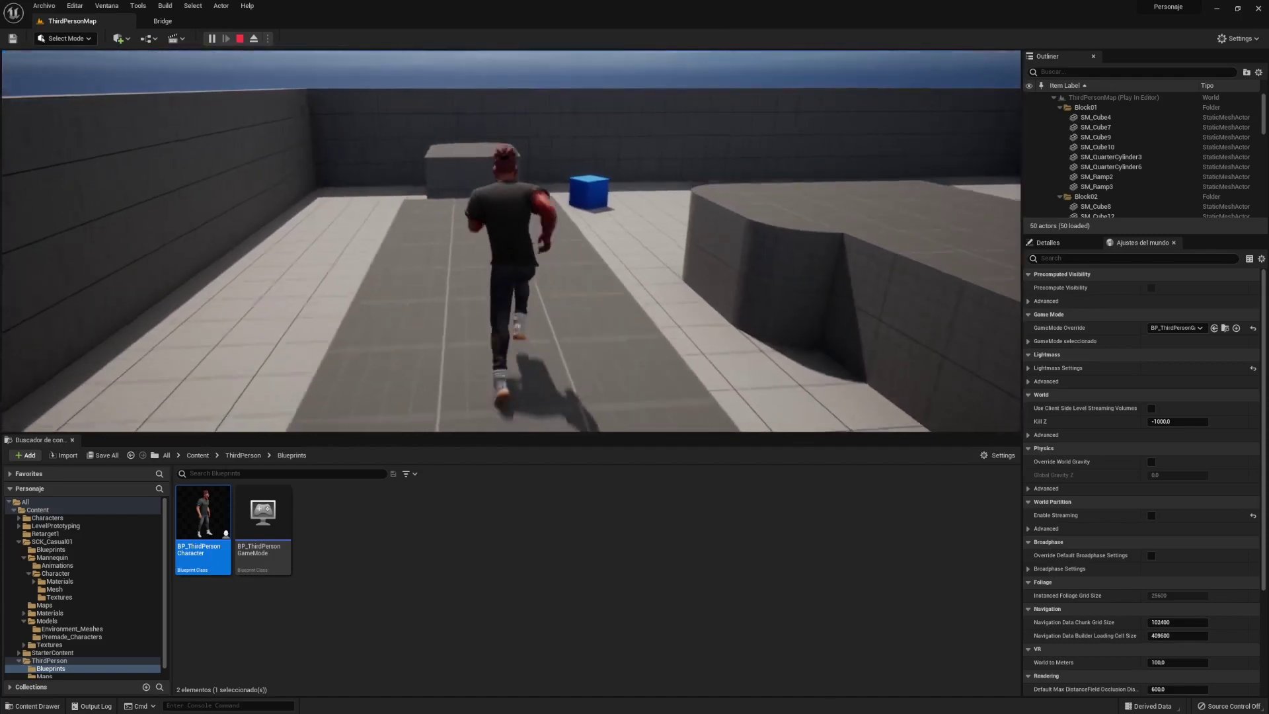
key(Escape)
click(123, 41)
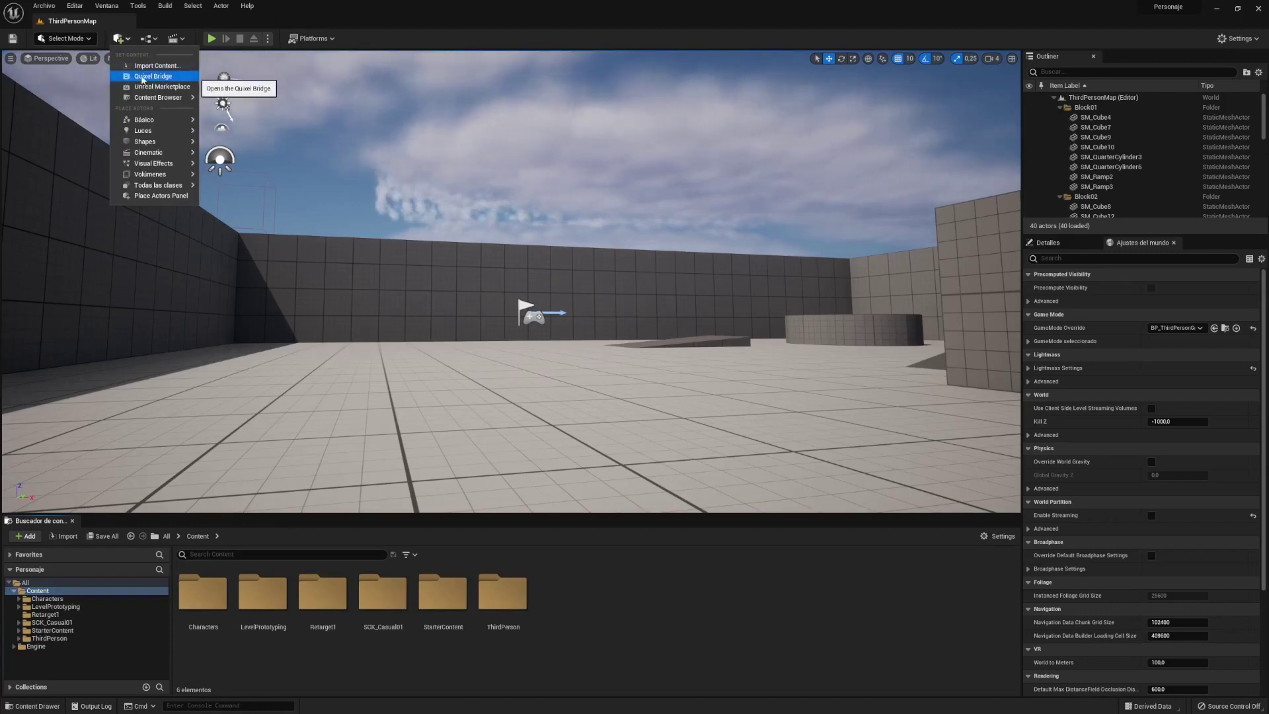
Step: In Quixel Bridge, pick Danielle under MetaHumans > MetaHuman Presets and add her
click(142, 78)
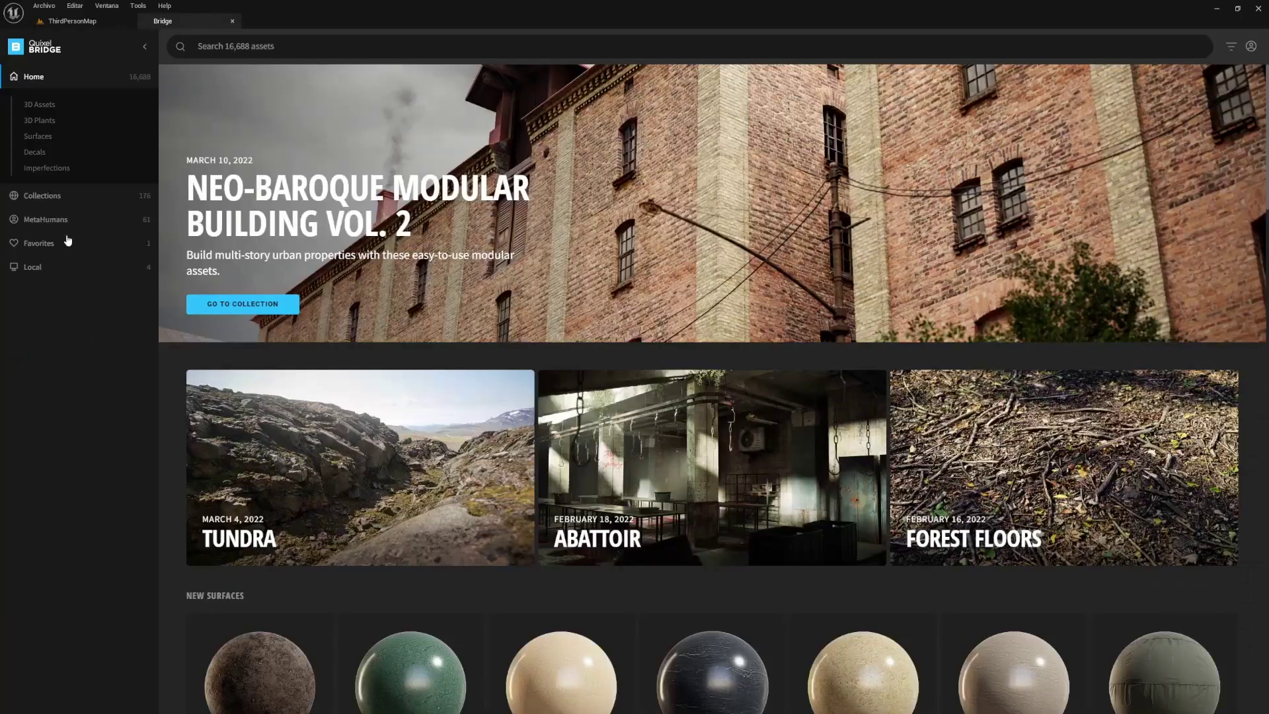
click(68, 219)
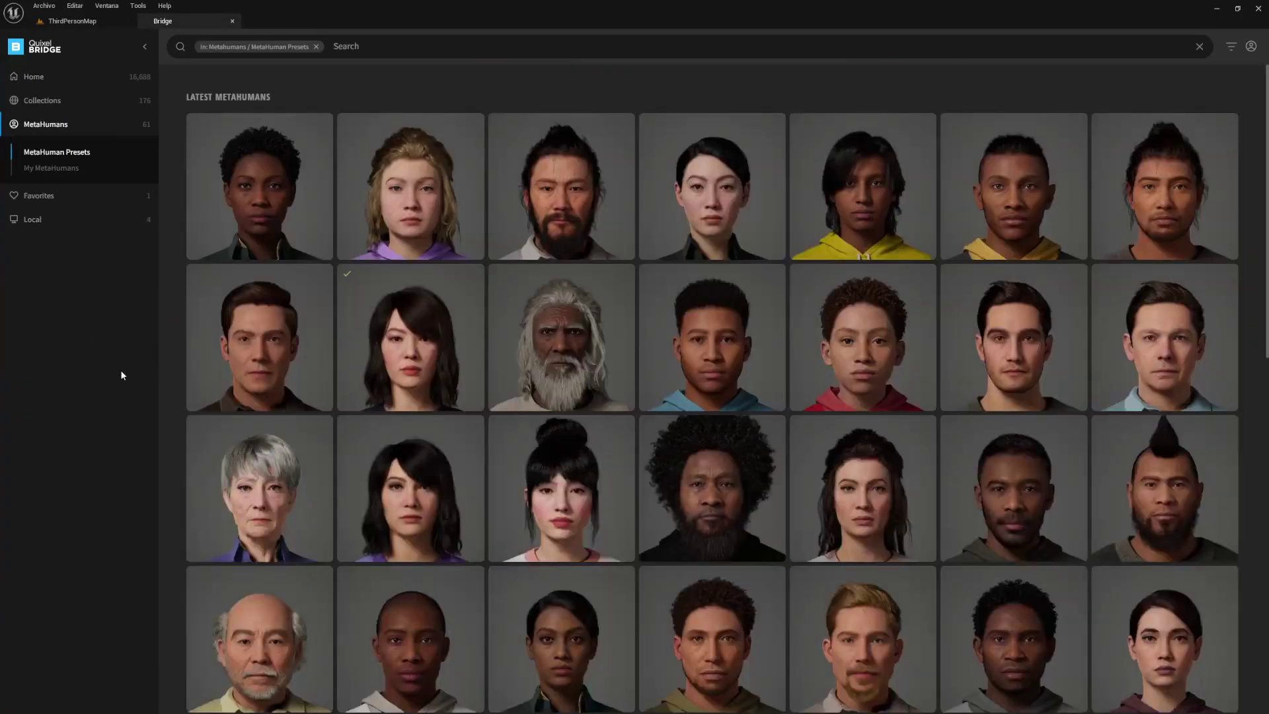
click(434, 320)
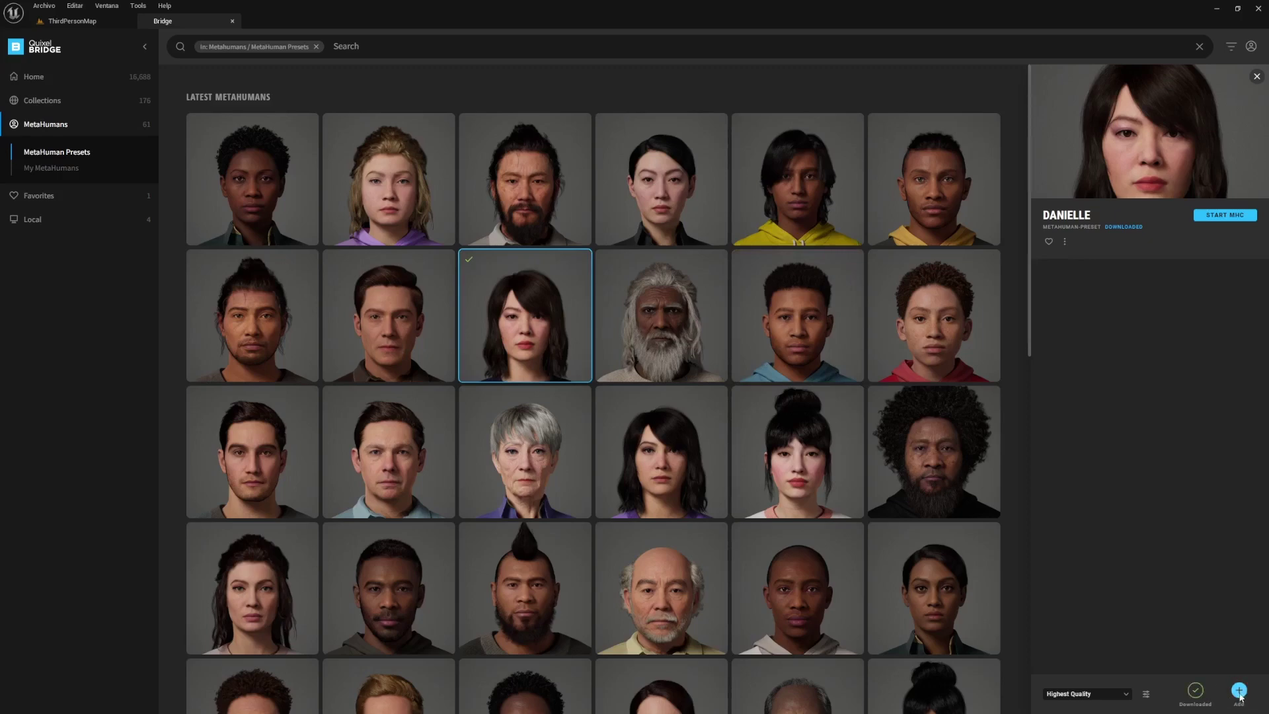
click(1240, 693)
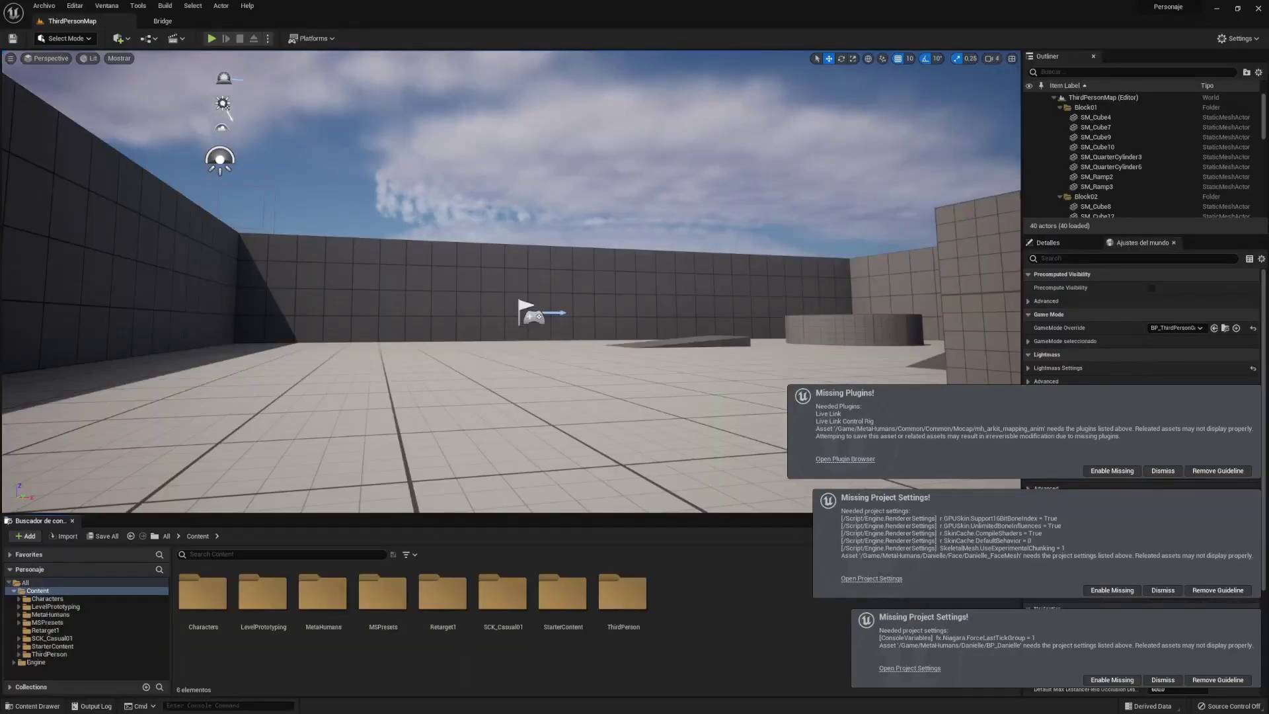
Step: Enable the missing plugins and project settings, then open Content > MetaHumans > Danielle
click(1118, 472)
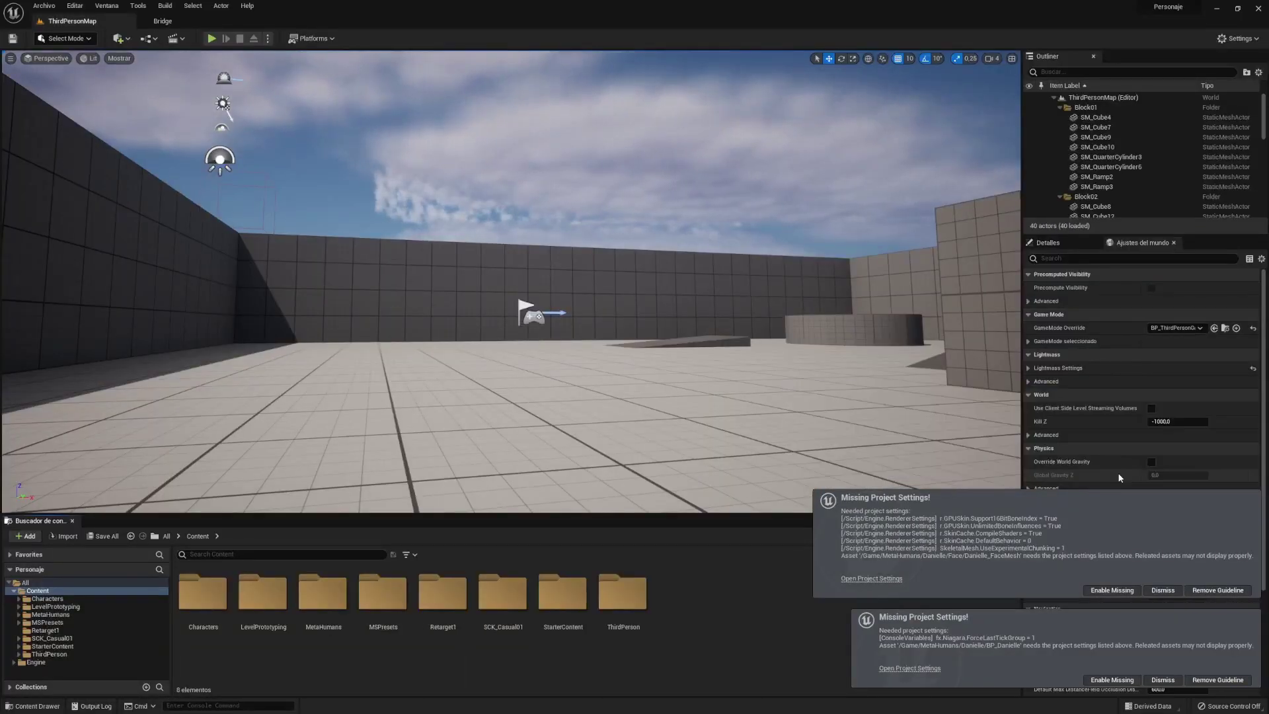
click(1112, 590)
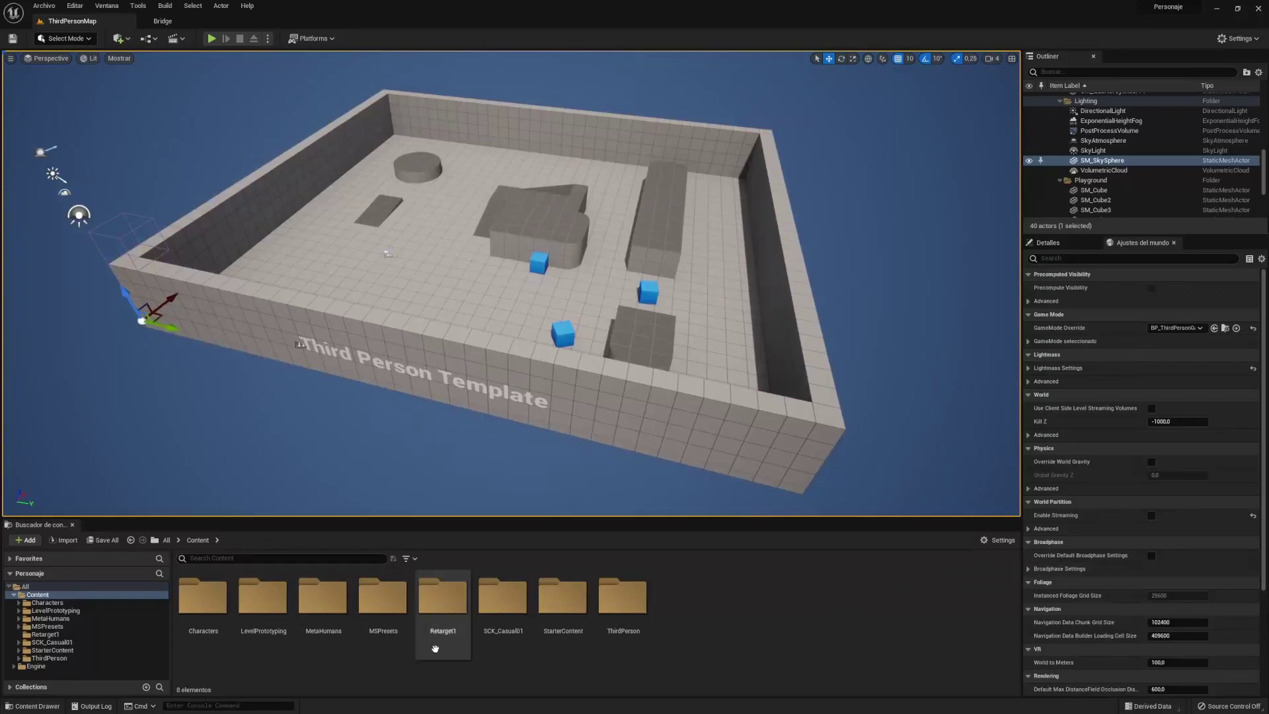
click(84, 618)
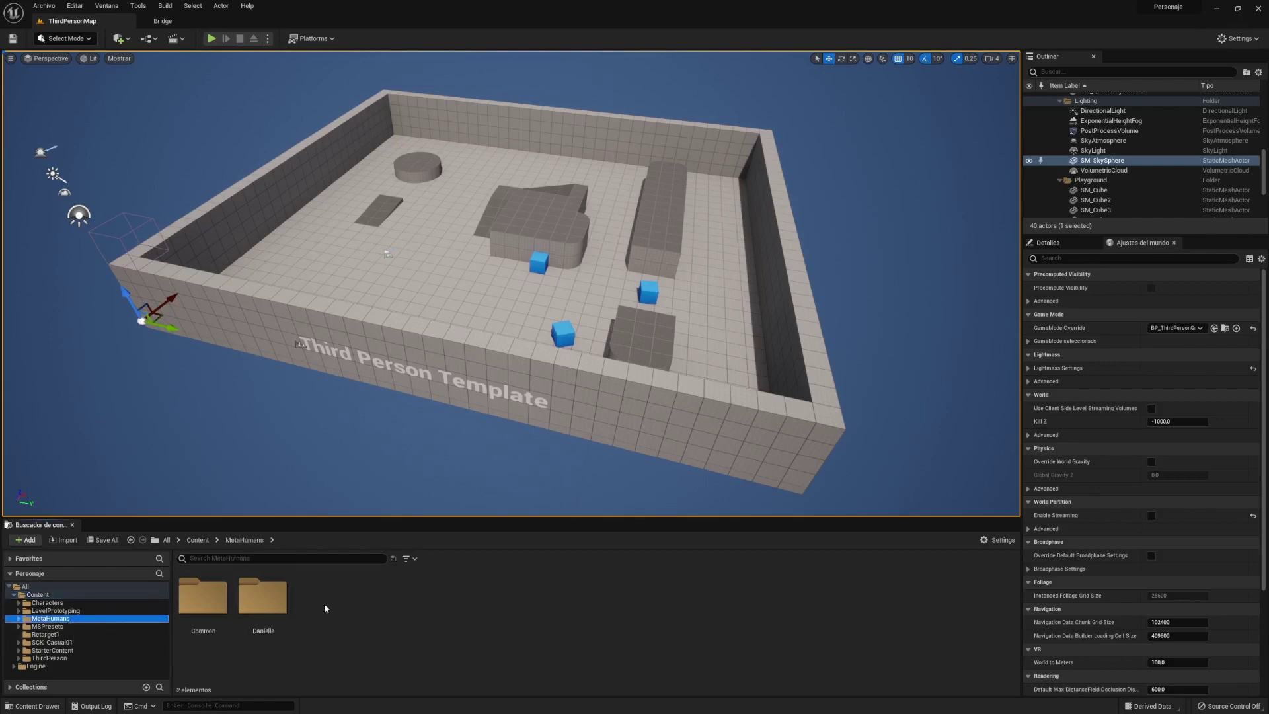
click(270, 604)
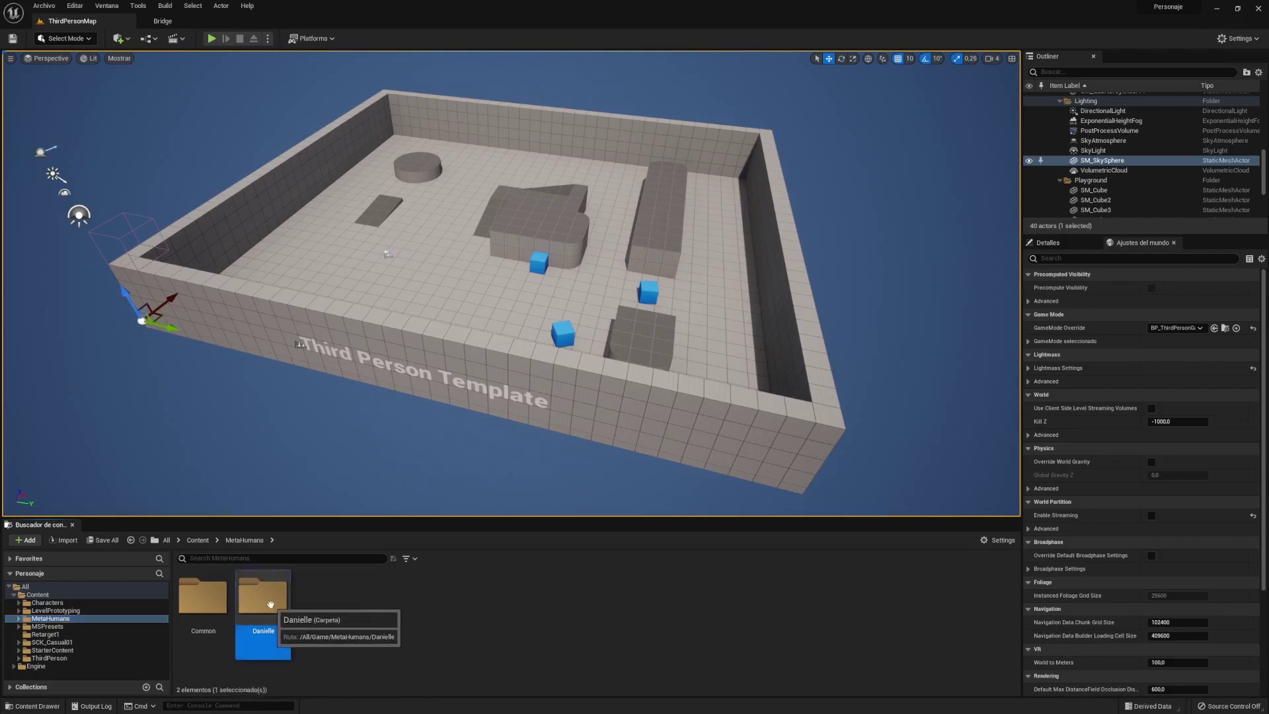
double_click(271, 604)
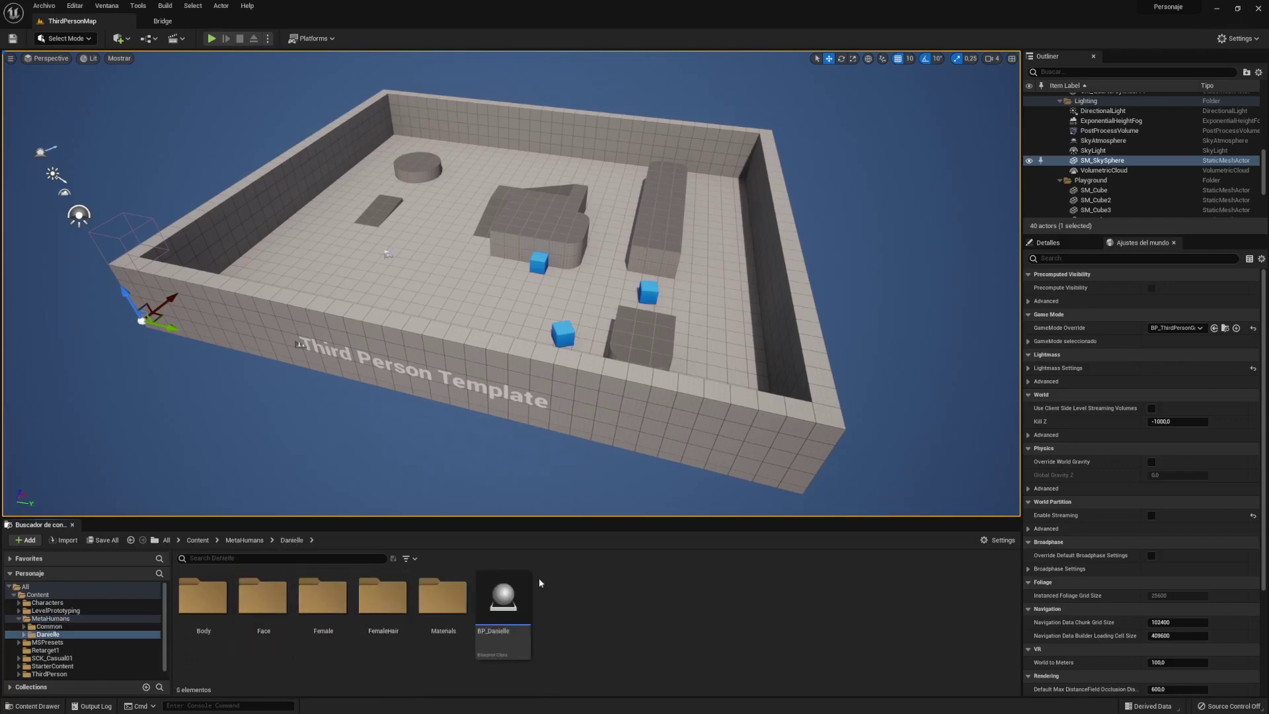
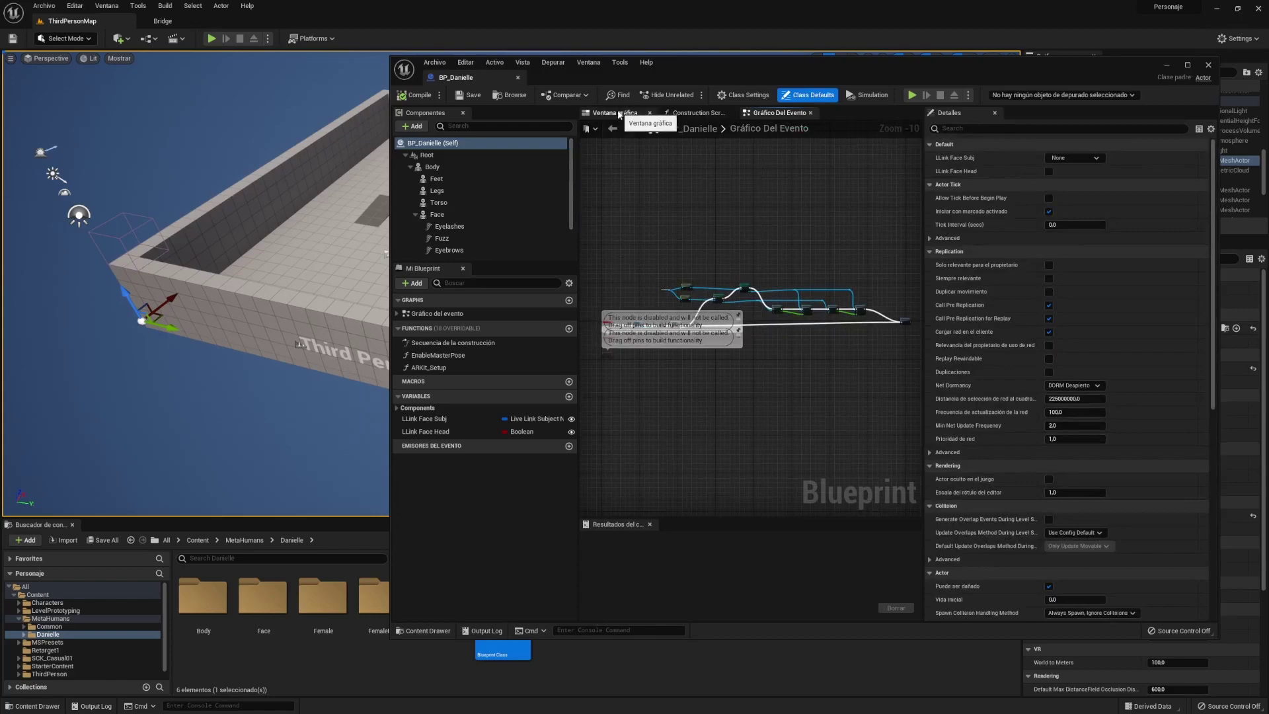
Step: Show Danielle in BP_Danielle's viewport, then orbit and zoom the camera around her
click(599, 113)
scroll(785, 269, up, 3)
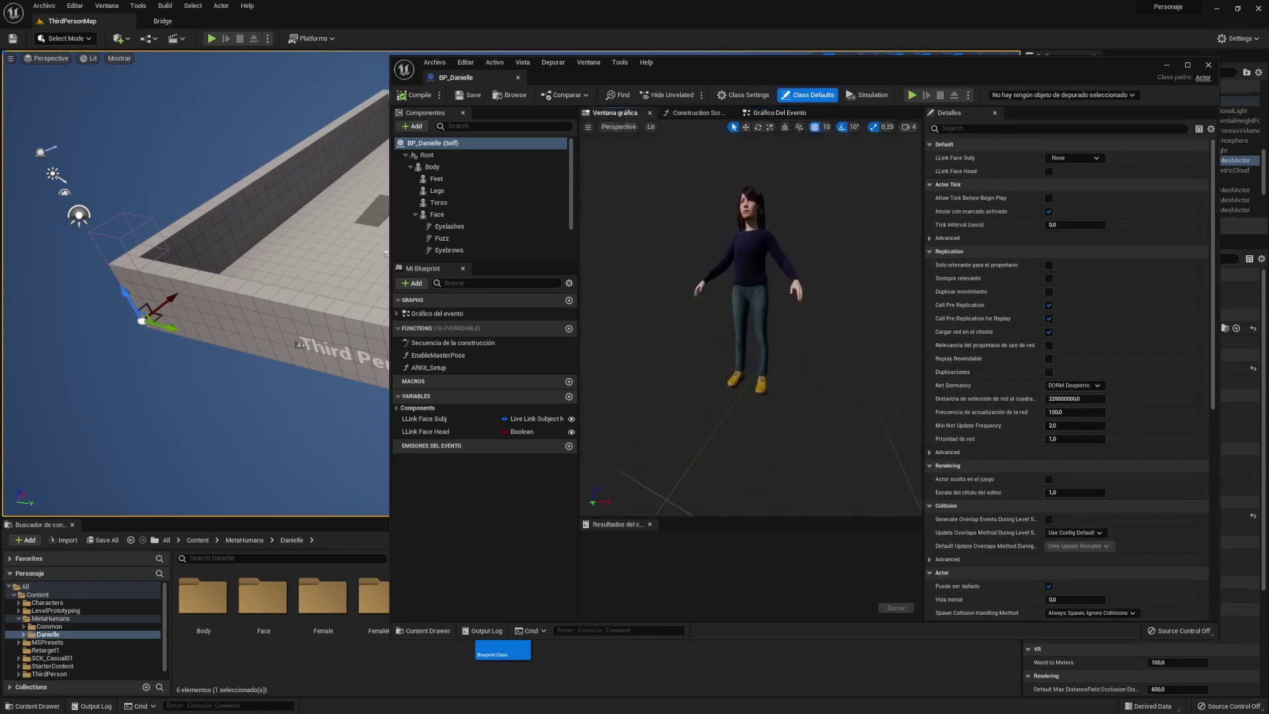
drag(784, 269, 727, 277)
scroll(774, 278, up, 3)
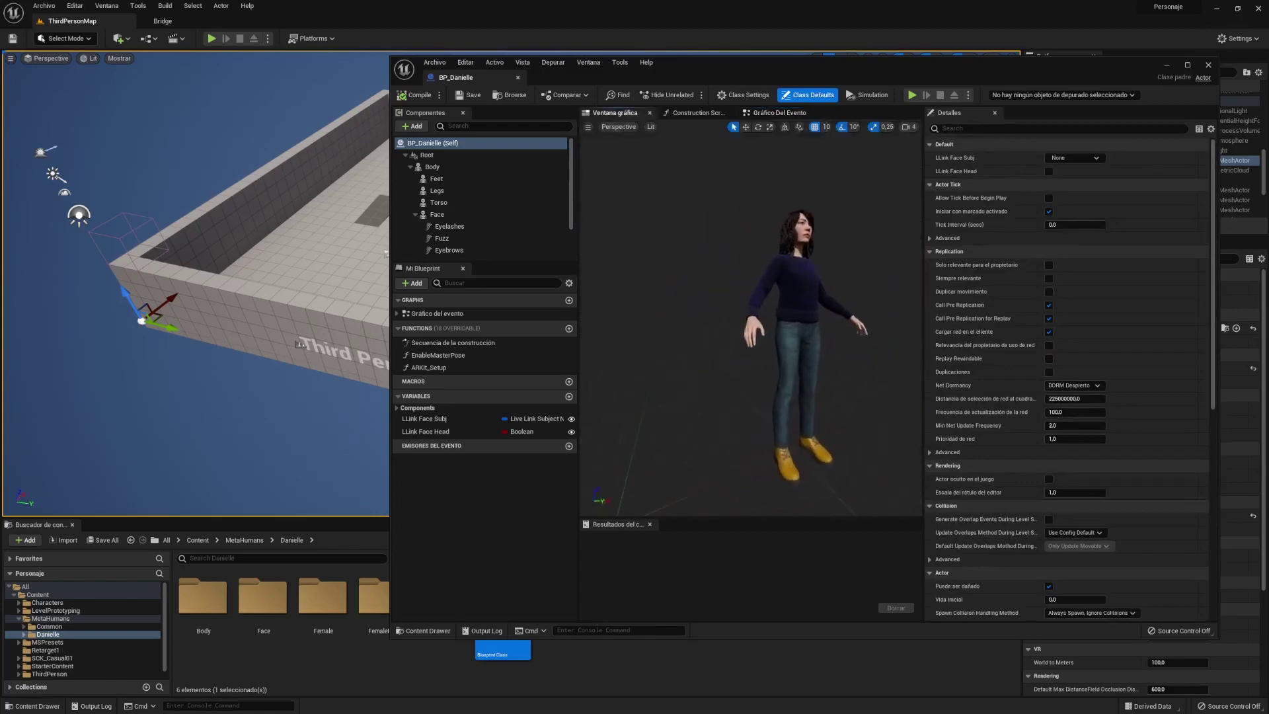
scroll(727, 278, down, 2)
scroll(727, 277, up, 2)
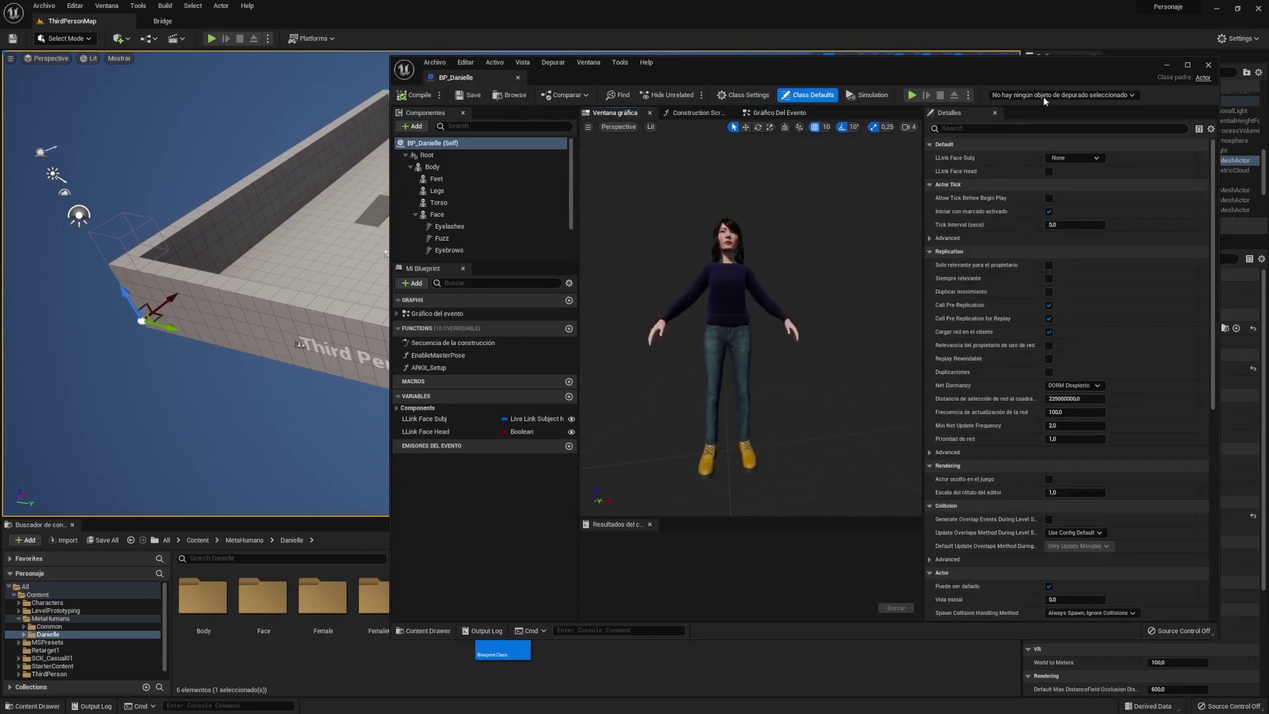
Step: Close BP_Danielle, browse to Female/Medium/UnderWeight/Body and briefly open the f_med_unw_body mesh
click(1209, 66)
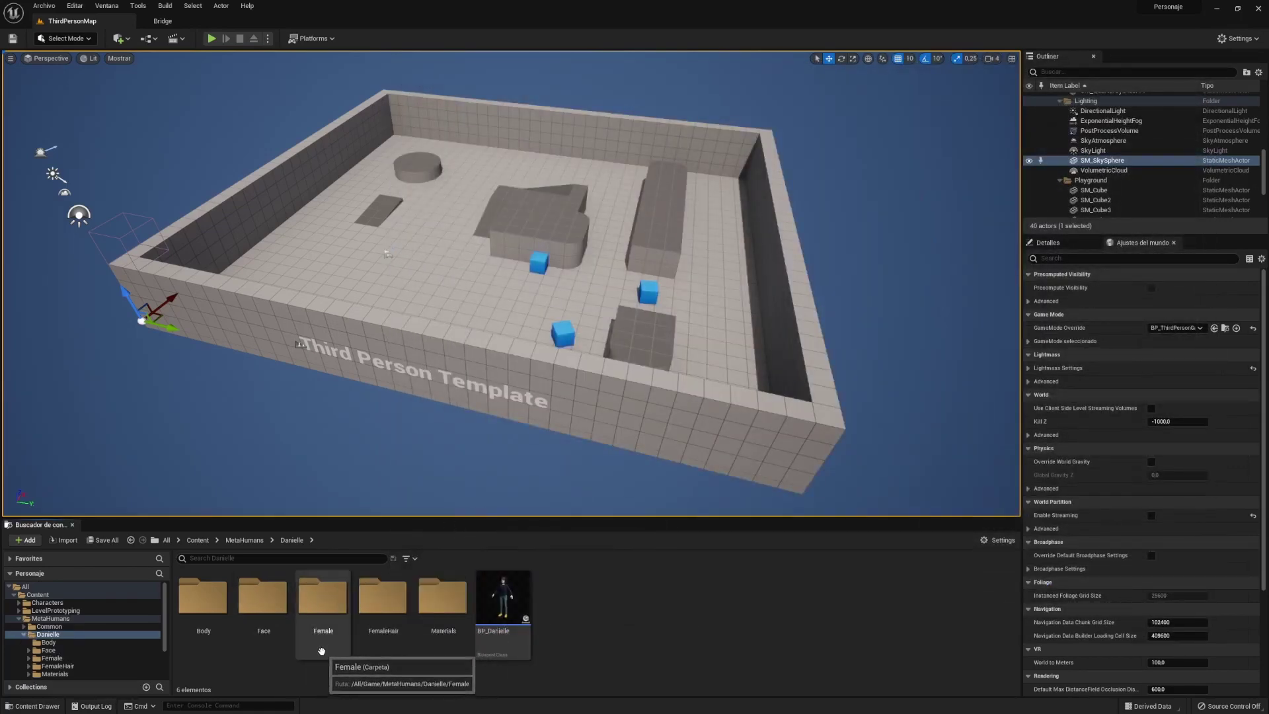
double_click(324, 620)
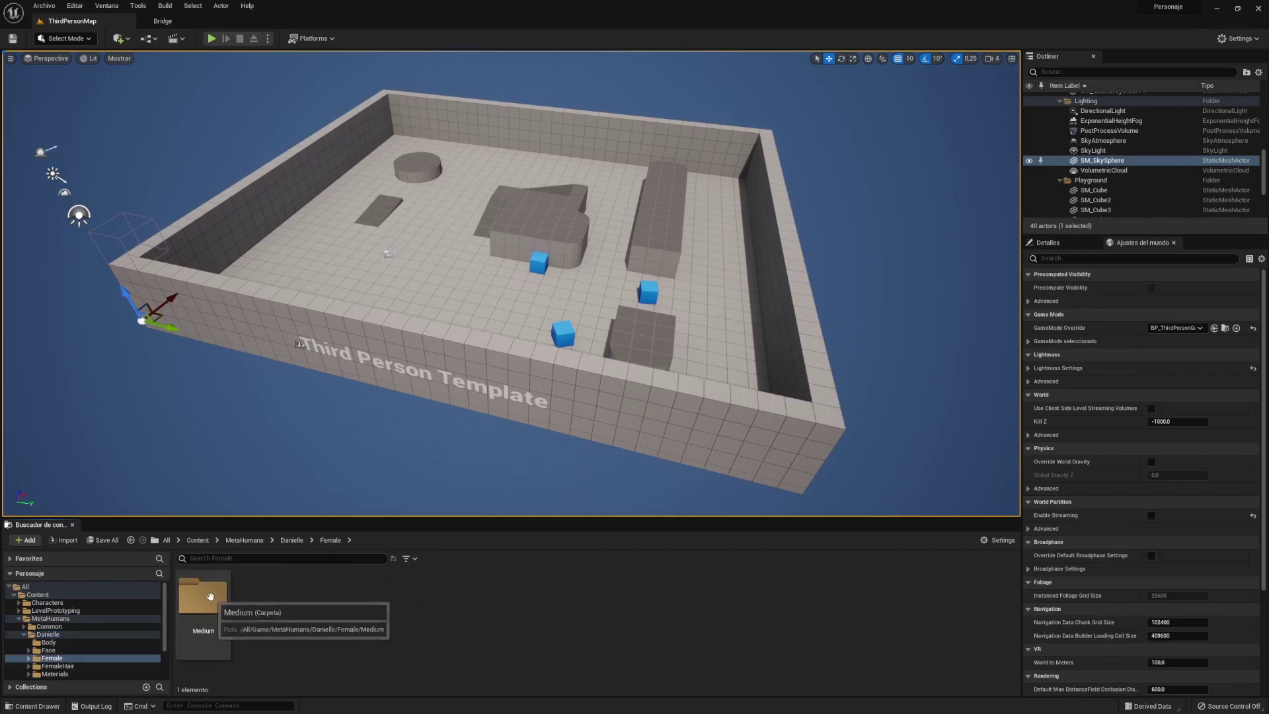
double_click(203, 598)
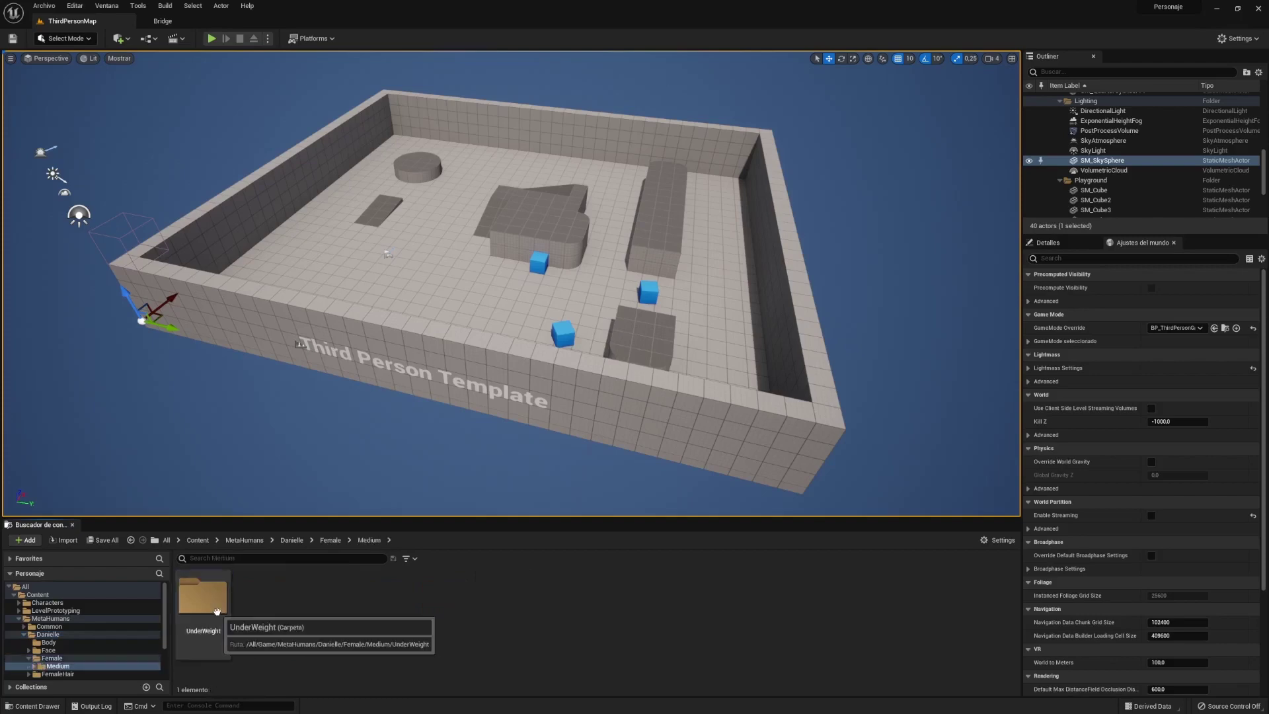
double_click(202, 597)
double_click(225, 605)
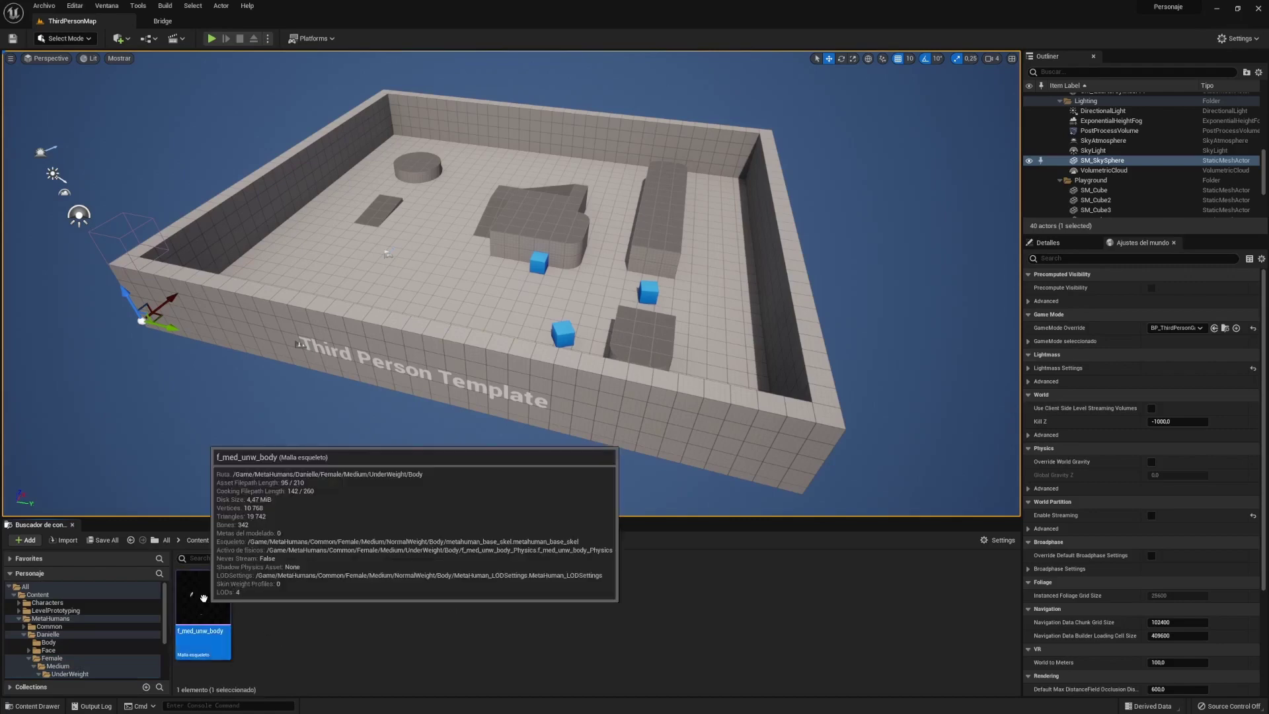
double_click(204, 598)
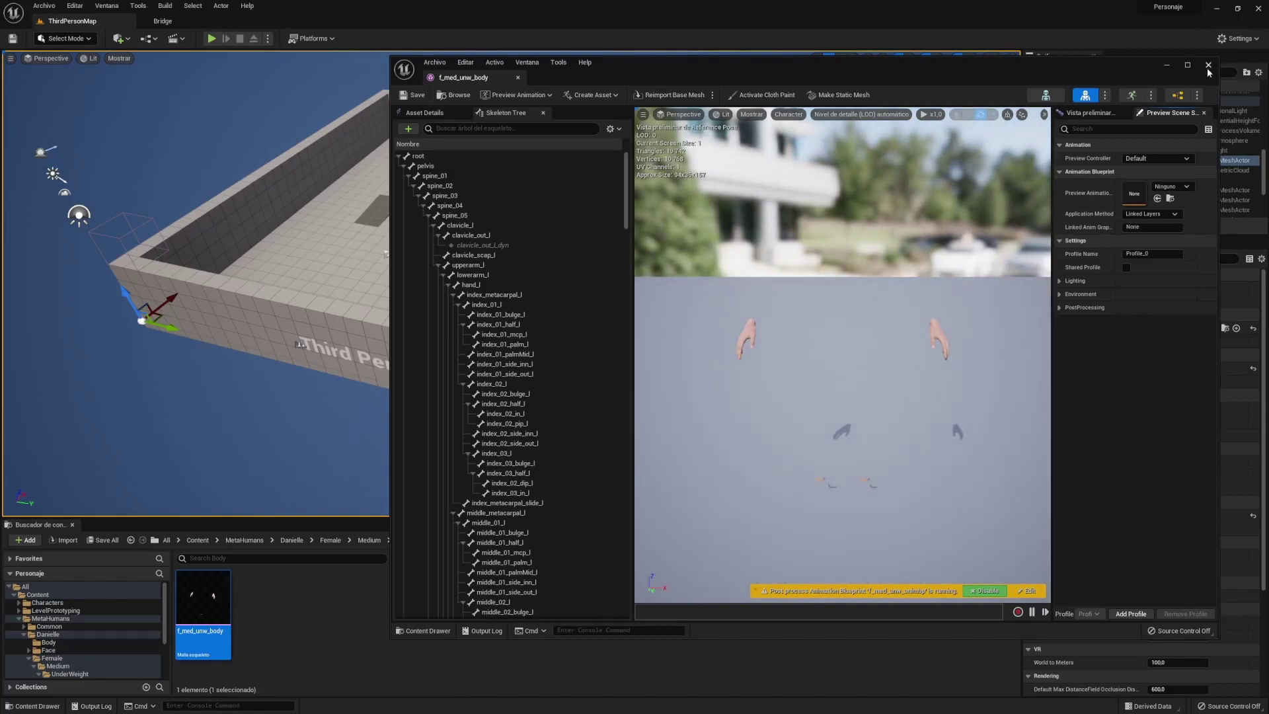
click(262, 602)
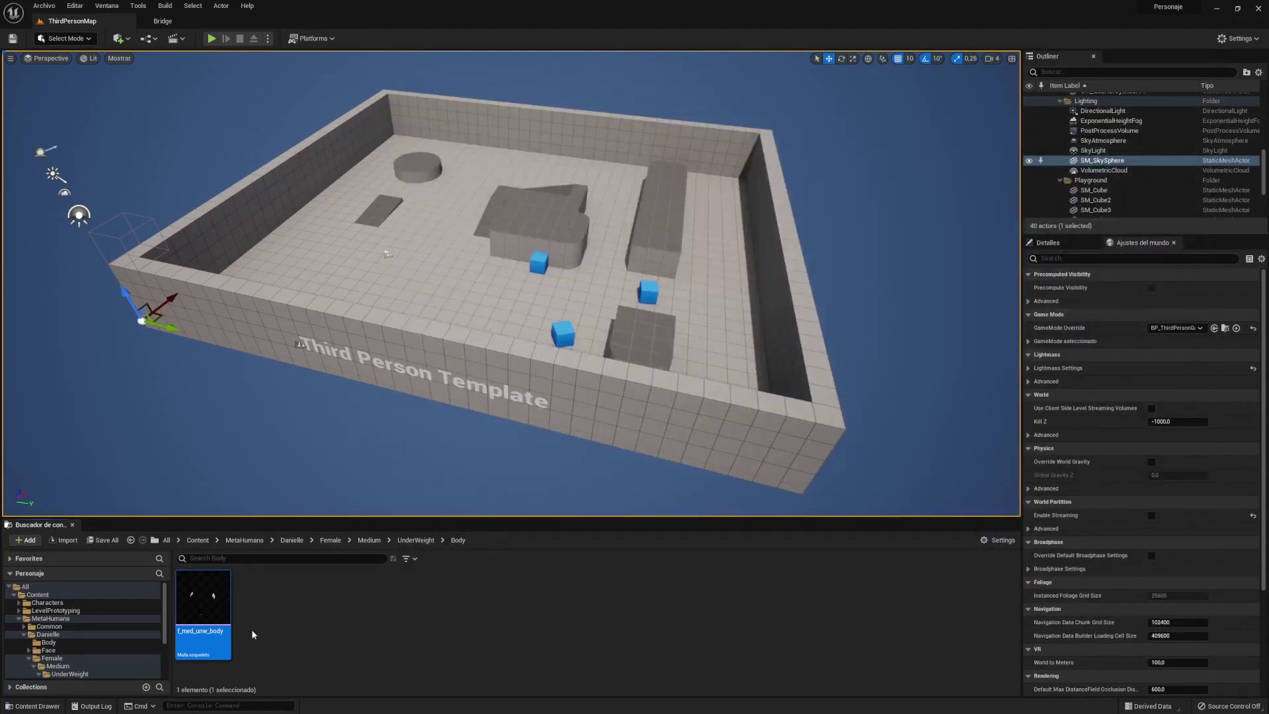
Step: Use Find Skeleton on f_med_unw_body to jump to metahuman_base_skel in the Content Browser
right_click(207, 602)
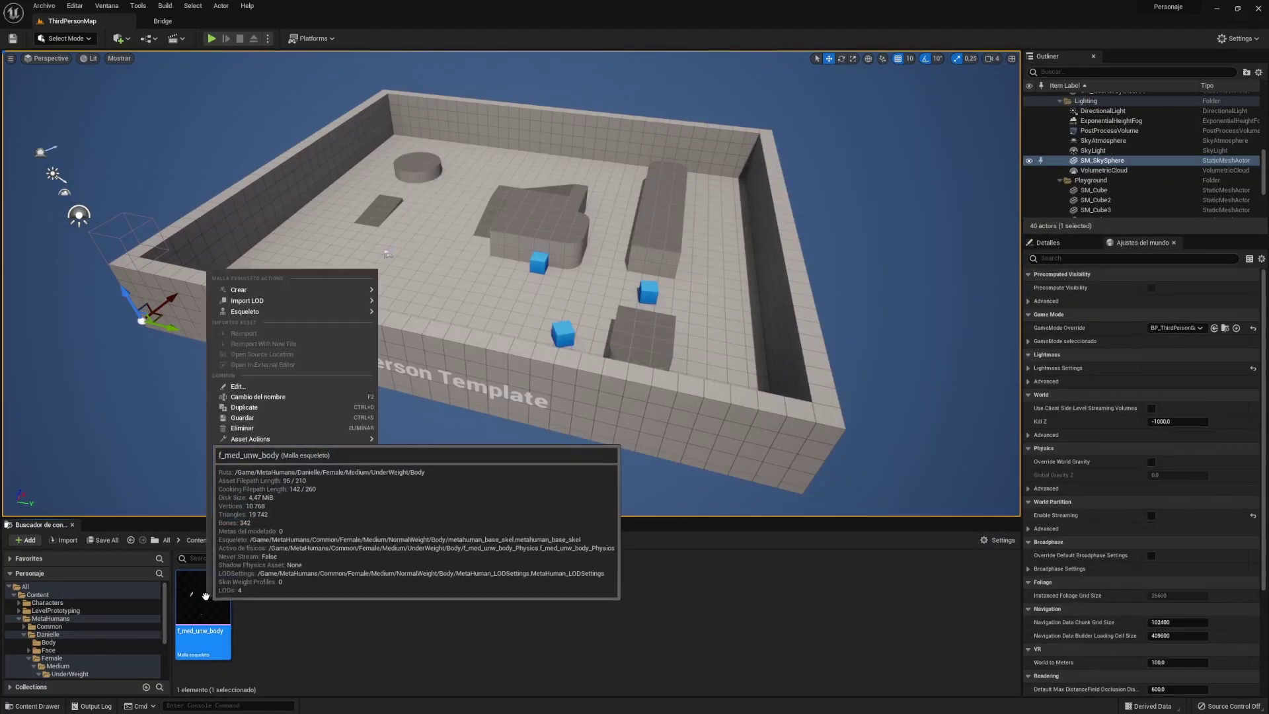
mouse_move(347, 314)
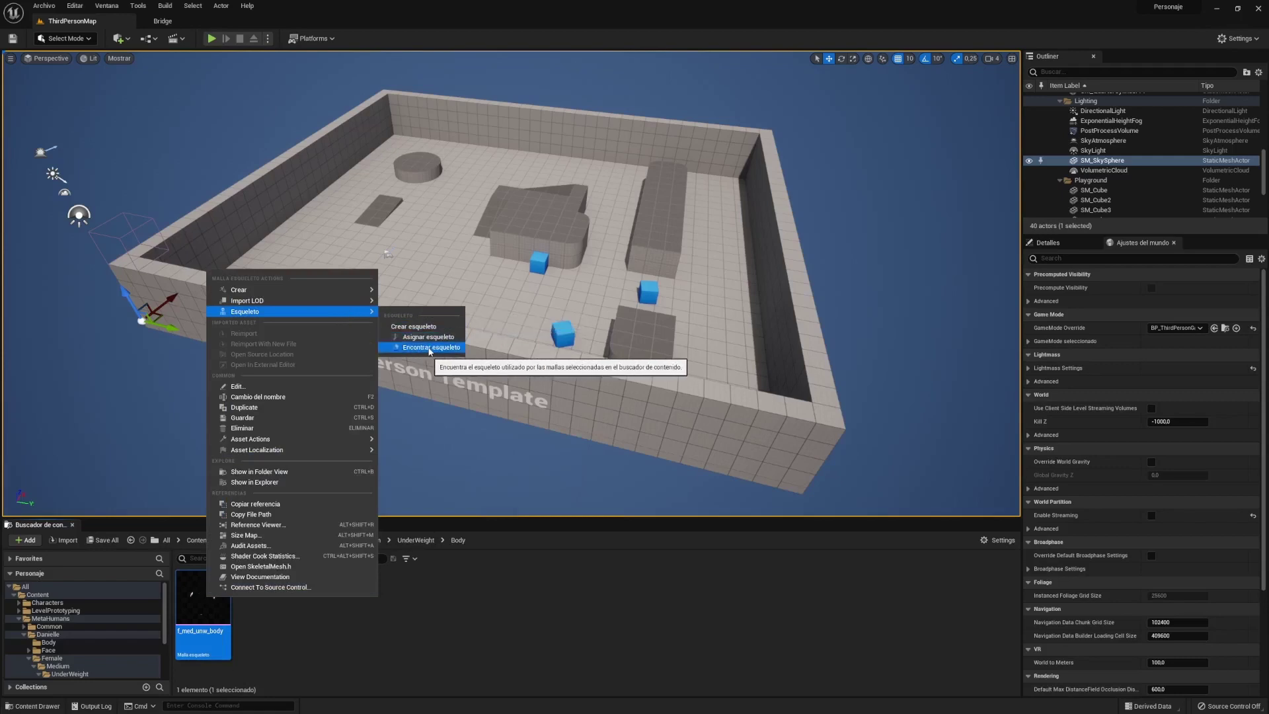
click(430, 349)
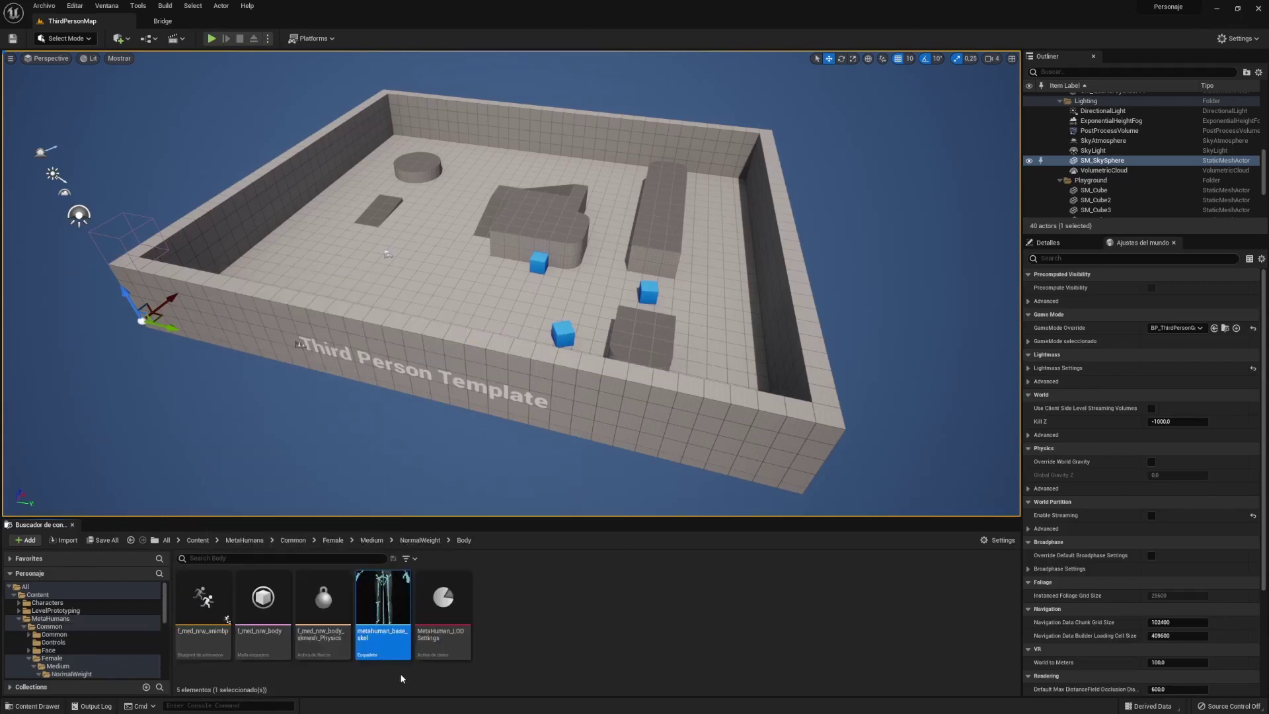
mouse_move(381, 648)
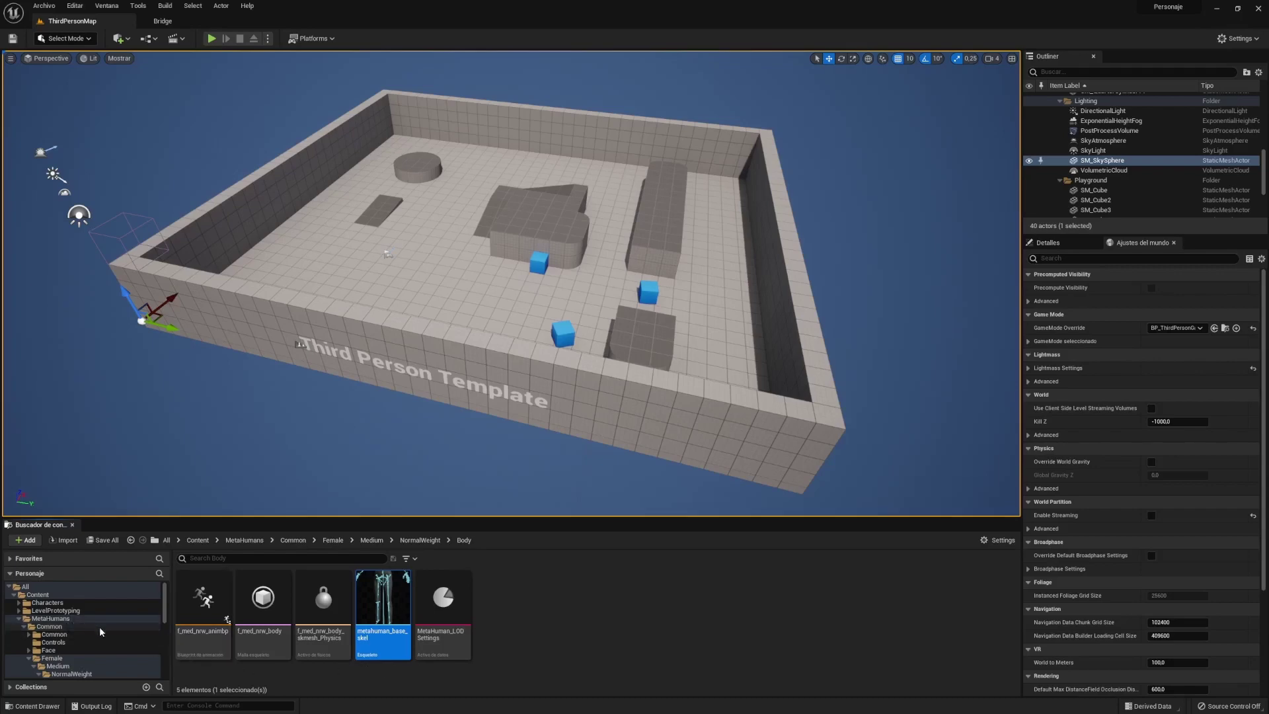
Step: Open the Danielle folder and filter it to show only skeletal meshes
click(73, 618)
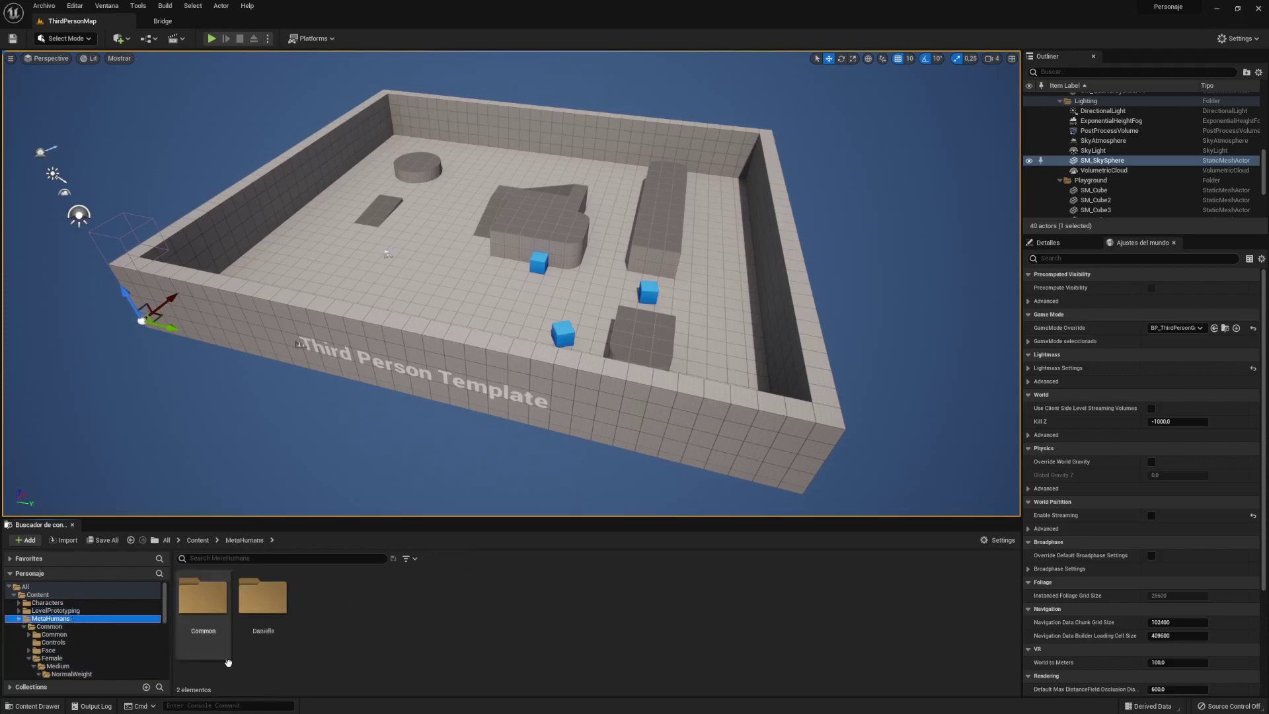
double_click(255, 598)
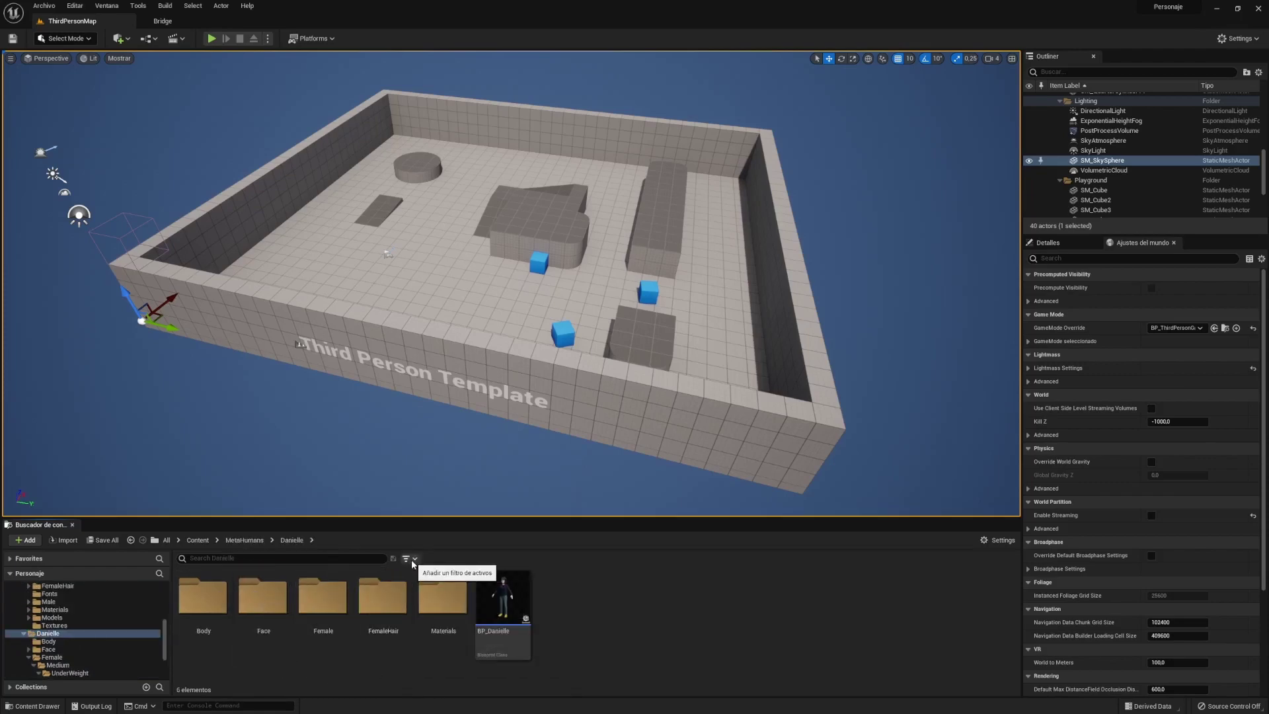
click(406, 559)
click(474, 281)
Step: Assign SK_Mannequin as f_med_unw_body's skeleton and merge the missing bones into it
click(273, 576)
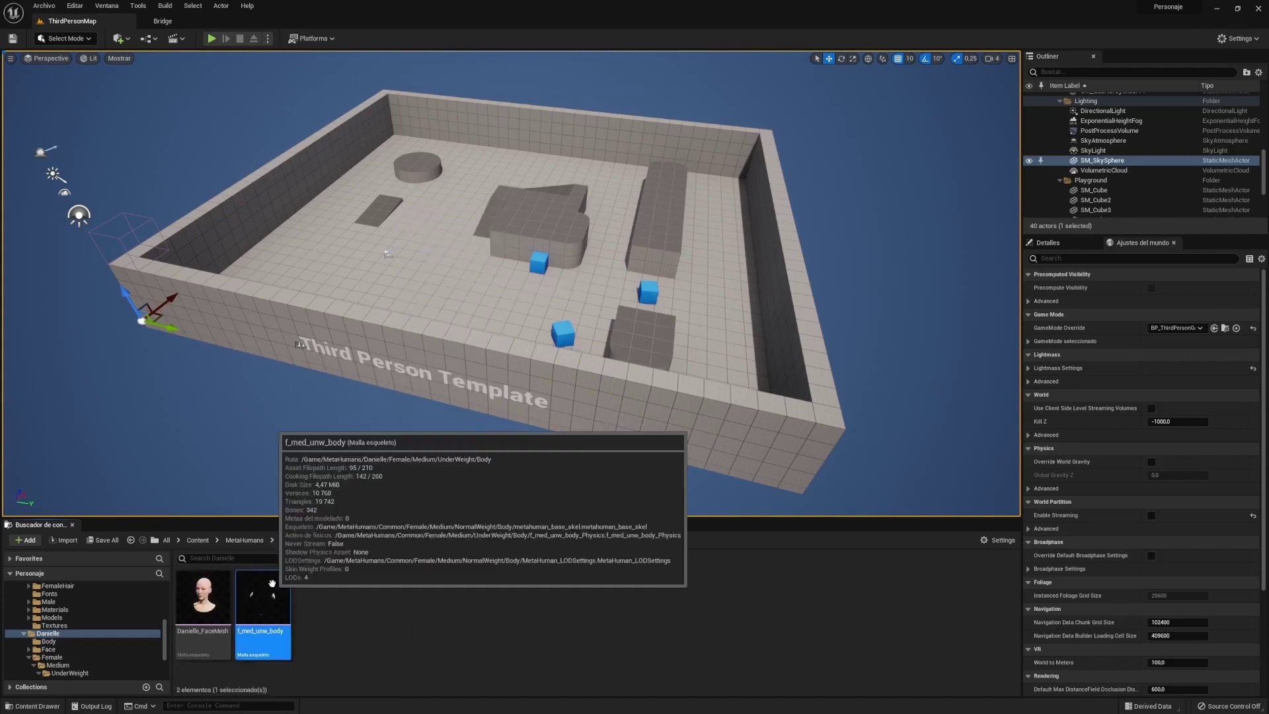
right_click(273, 576)
mouse_move(389, 299)
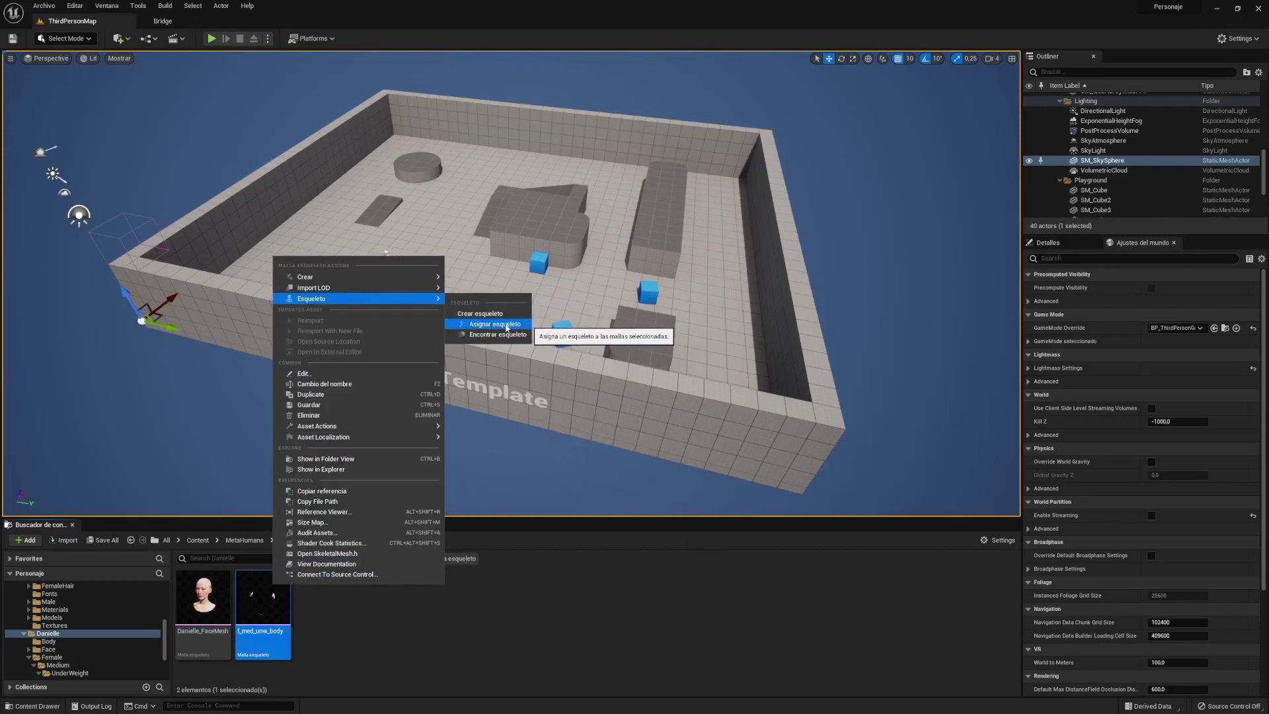
click(492, 325)
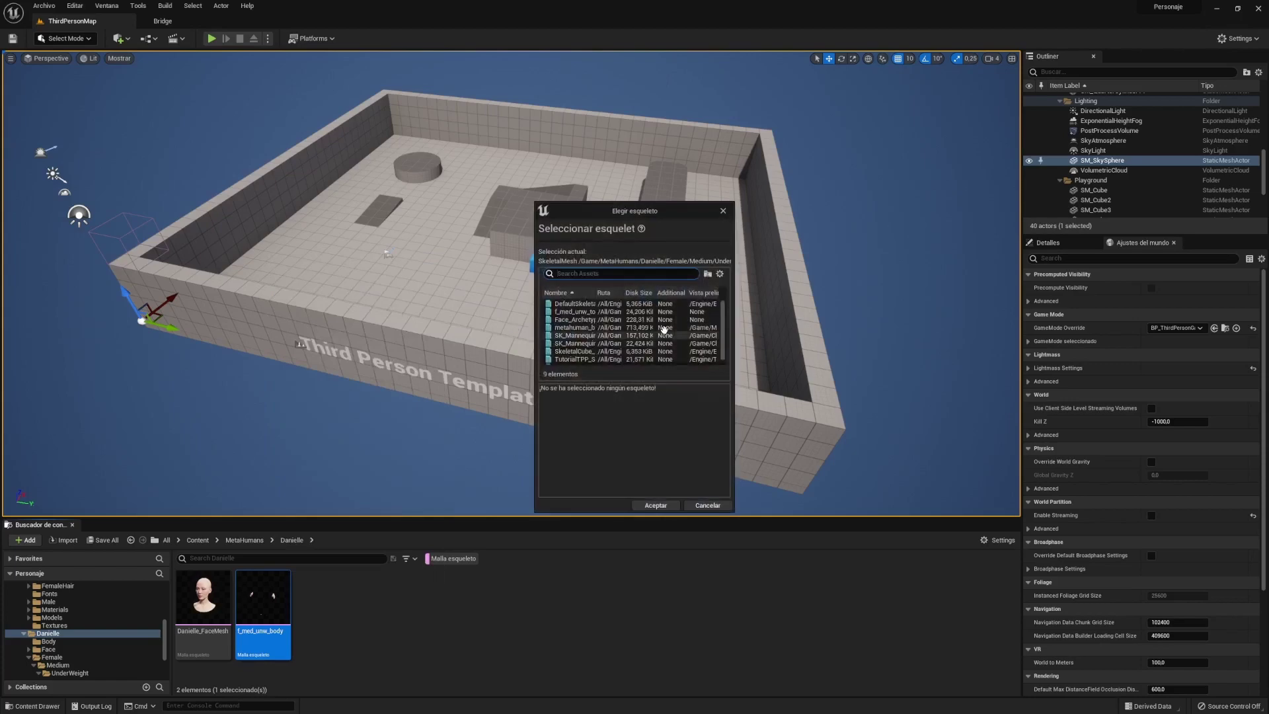
drag(734, 221, 1027, 221)
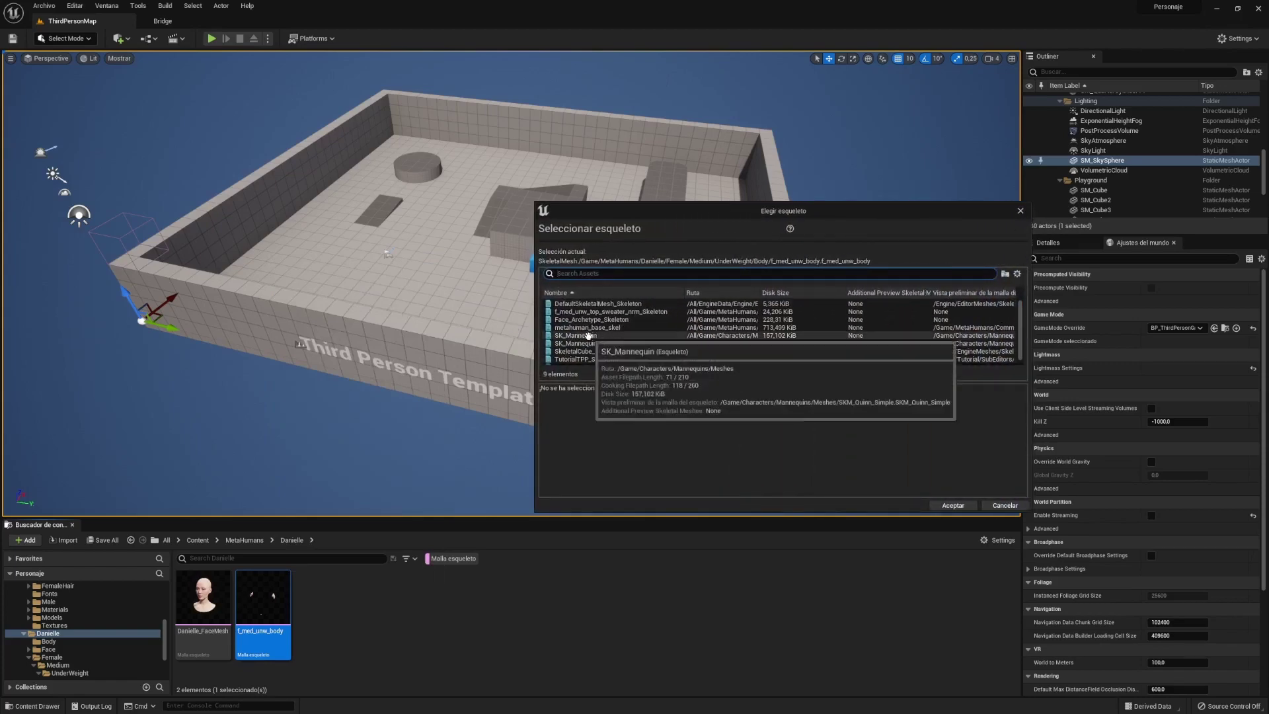
click(624, 335)
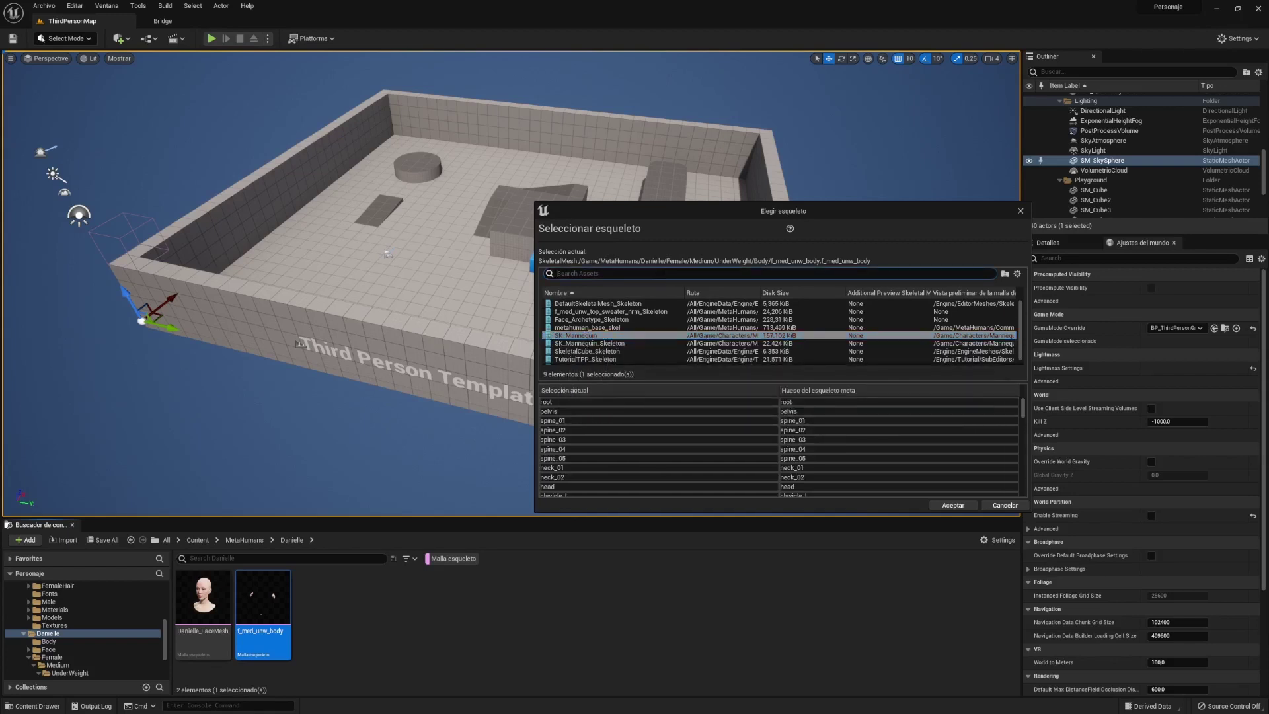
text(sk_)
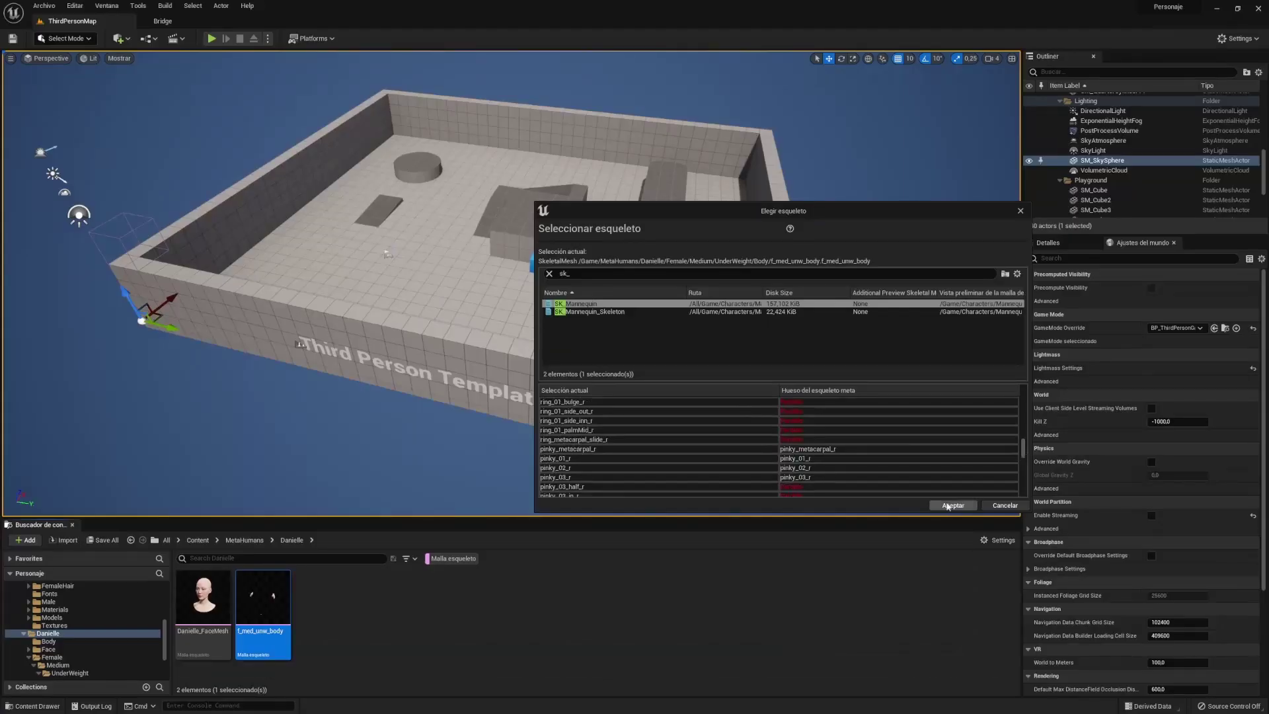
click(950, 508)
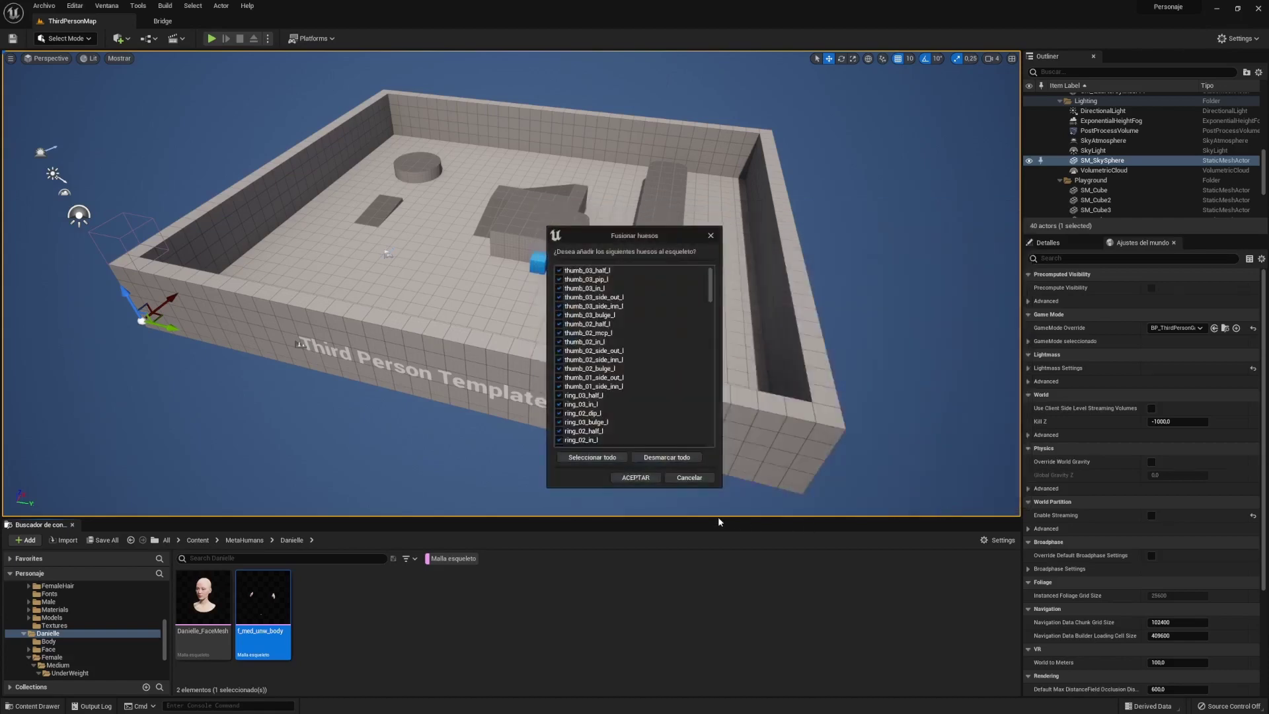
click(630, 479)
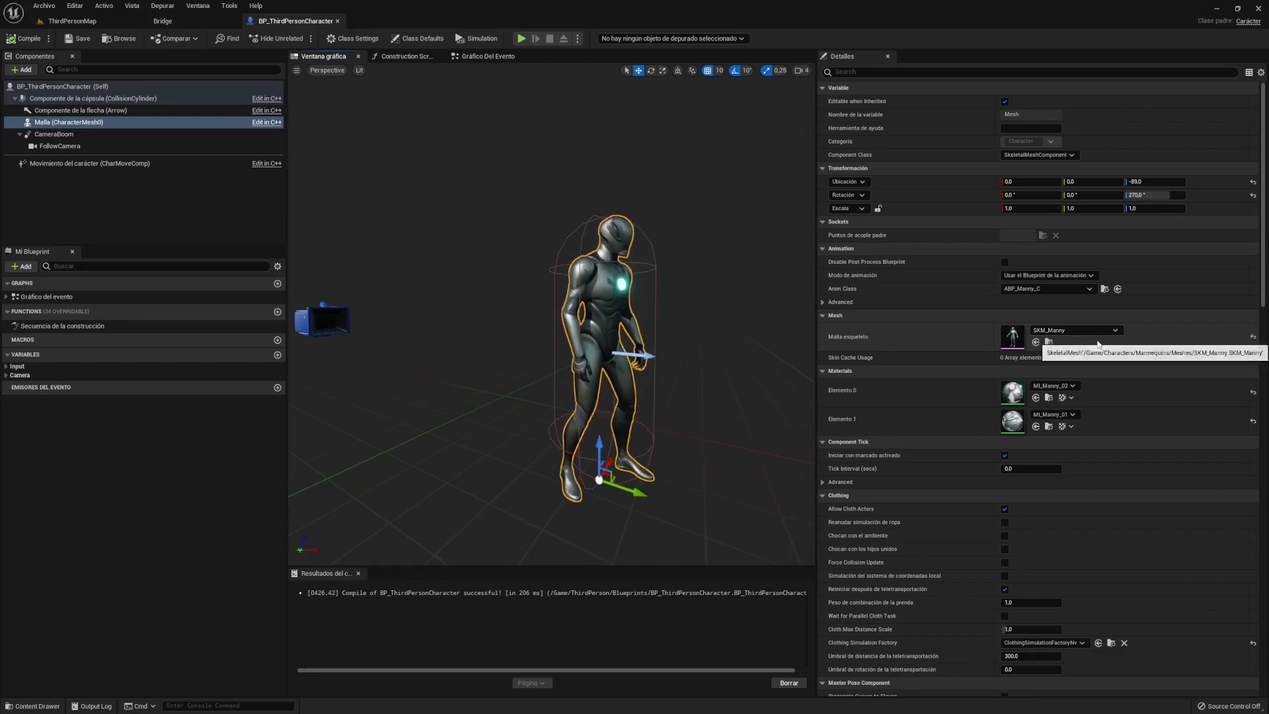
Step: Set the Mesh component's skeletal mesh to f_med_unw_body and its Anim Class to ABP_Manny
click(1107, 332)
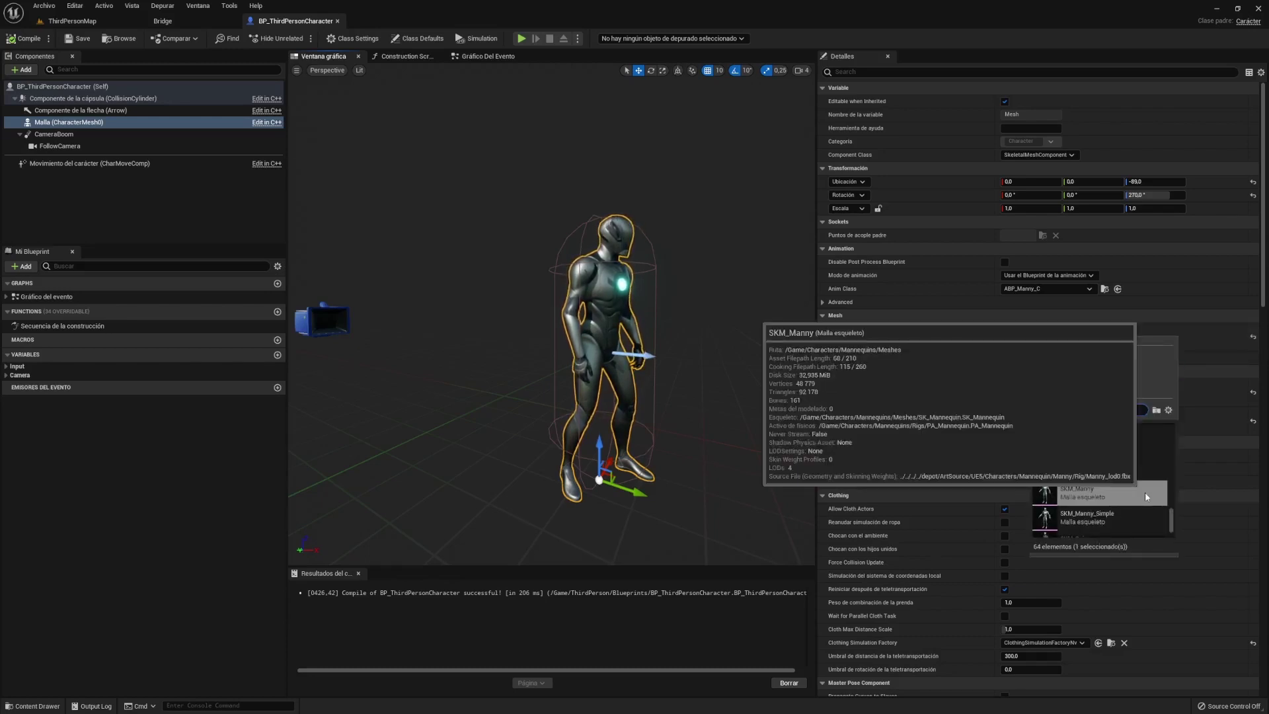
text(unw_body)
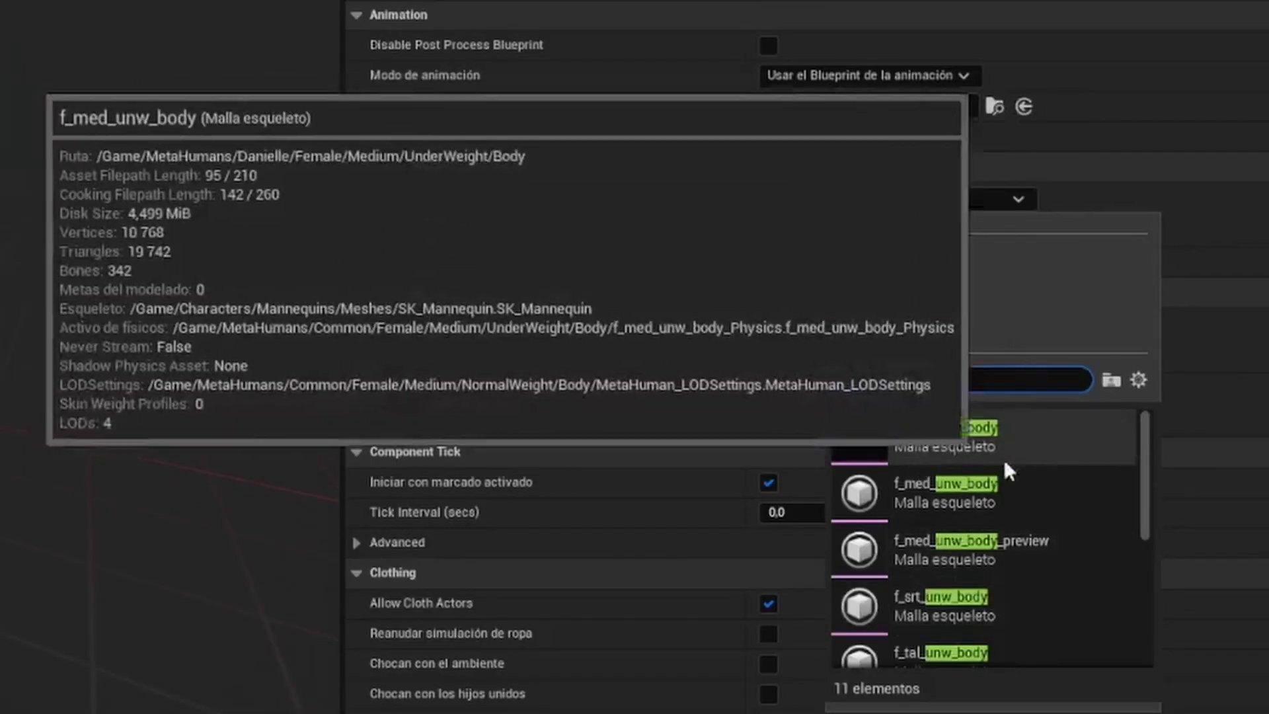
click(1005, 461)
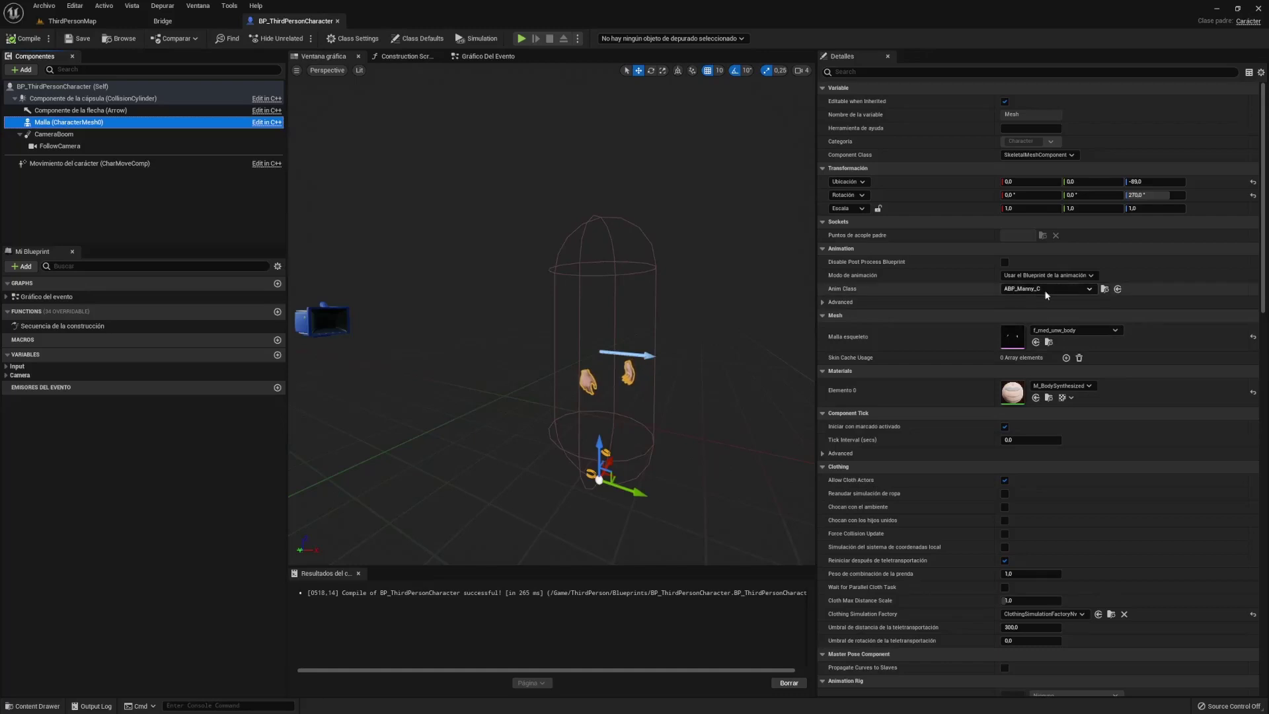
click(1035, 290)
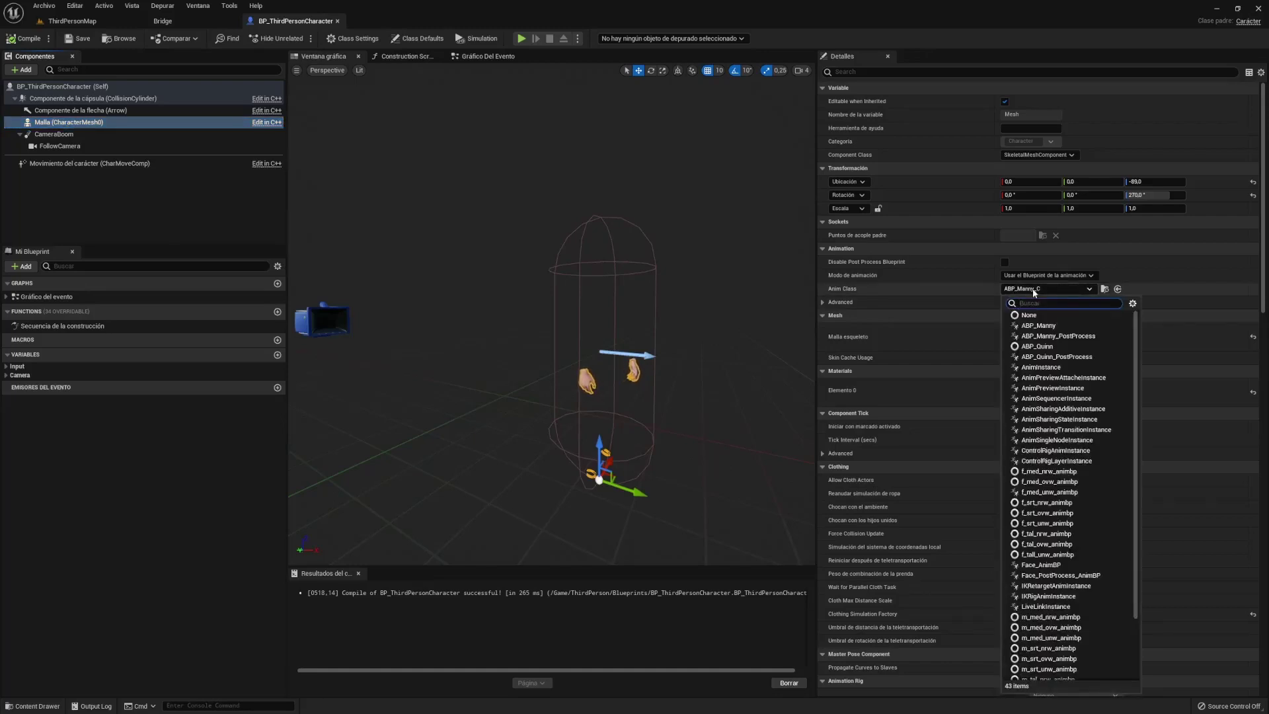
click(1069, 327)
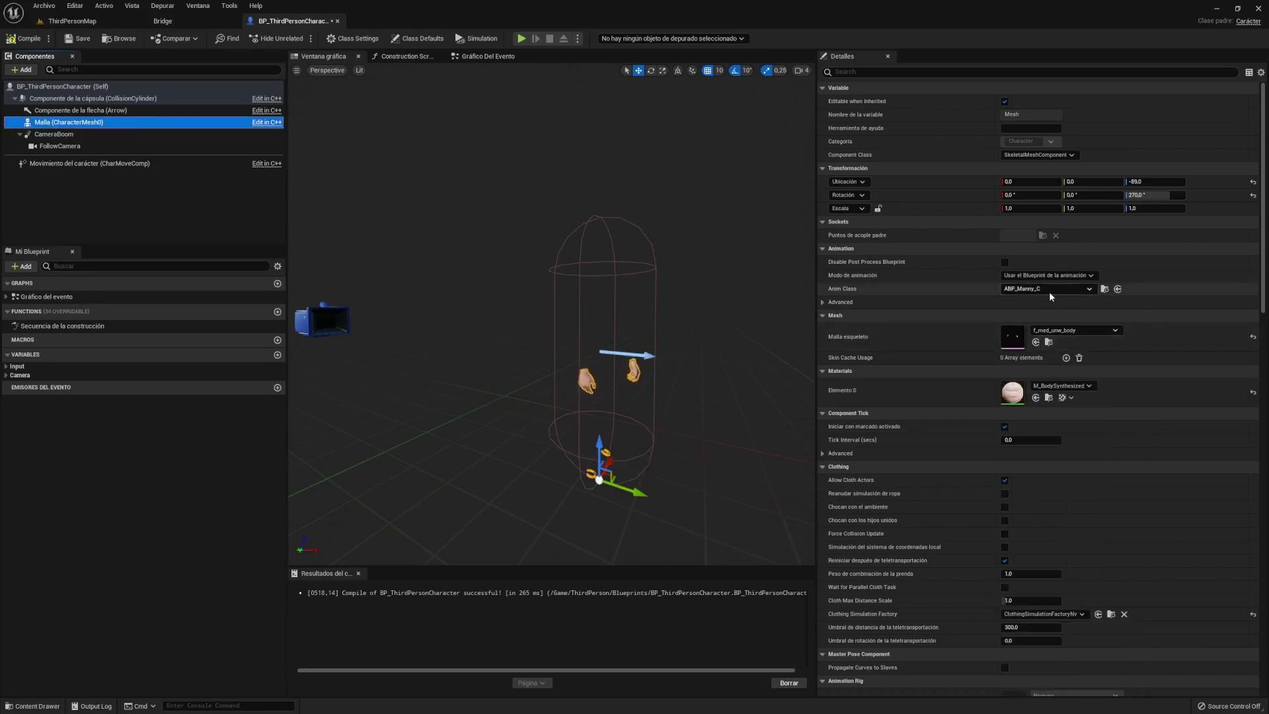
Step: Play the level, walk the character forward up the ramp onto the tiled floor, then stop
click(522, 38)
key(w)
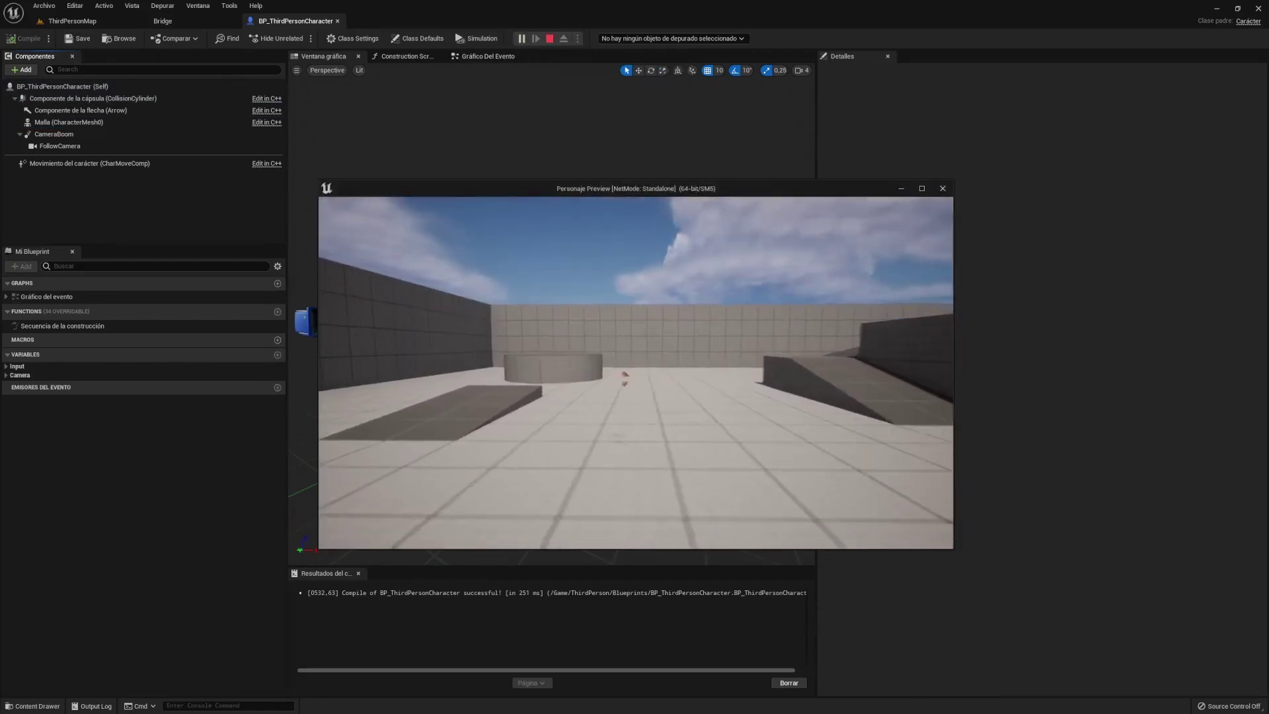
key(w)
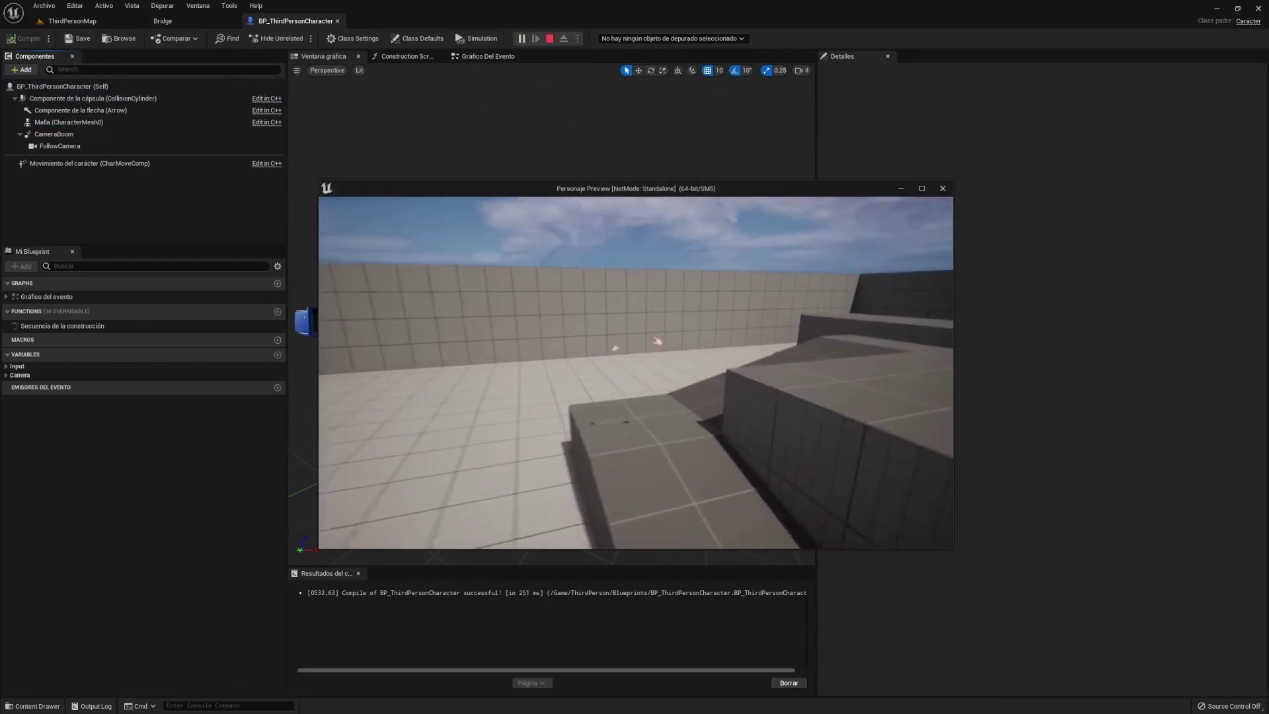
key(w)
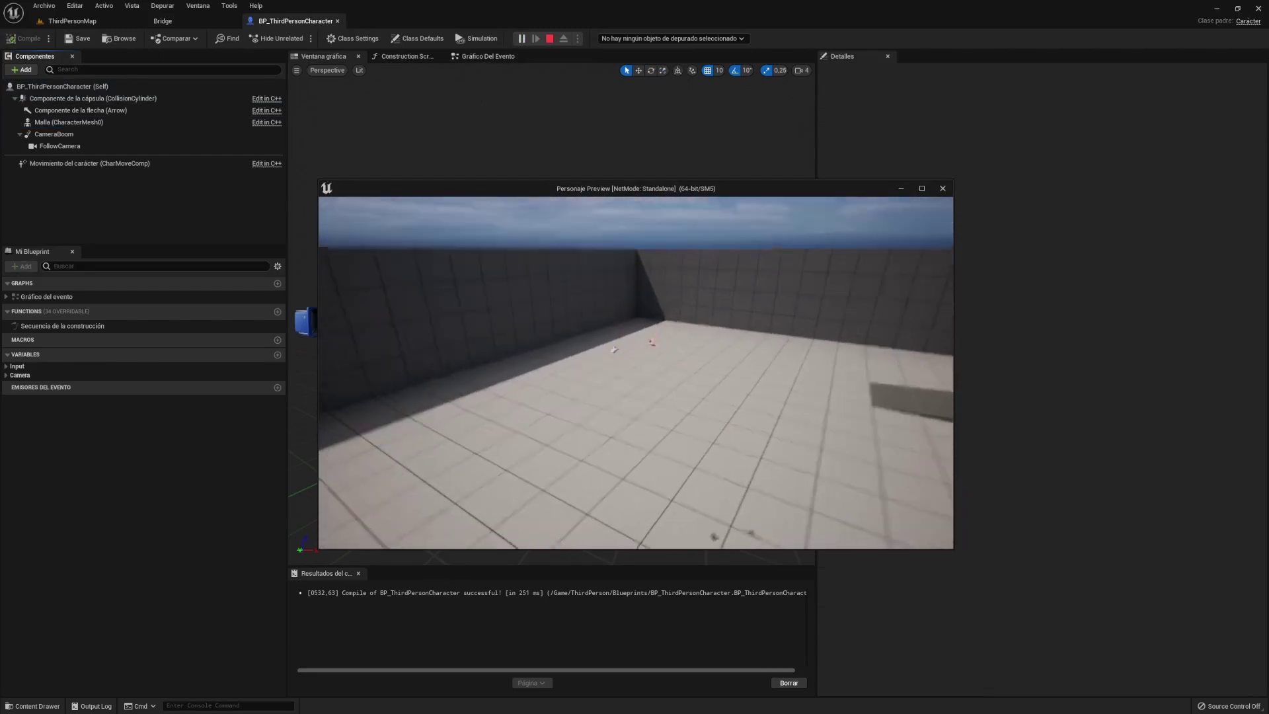
key(Escape)
click(72, 20)
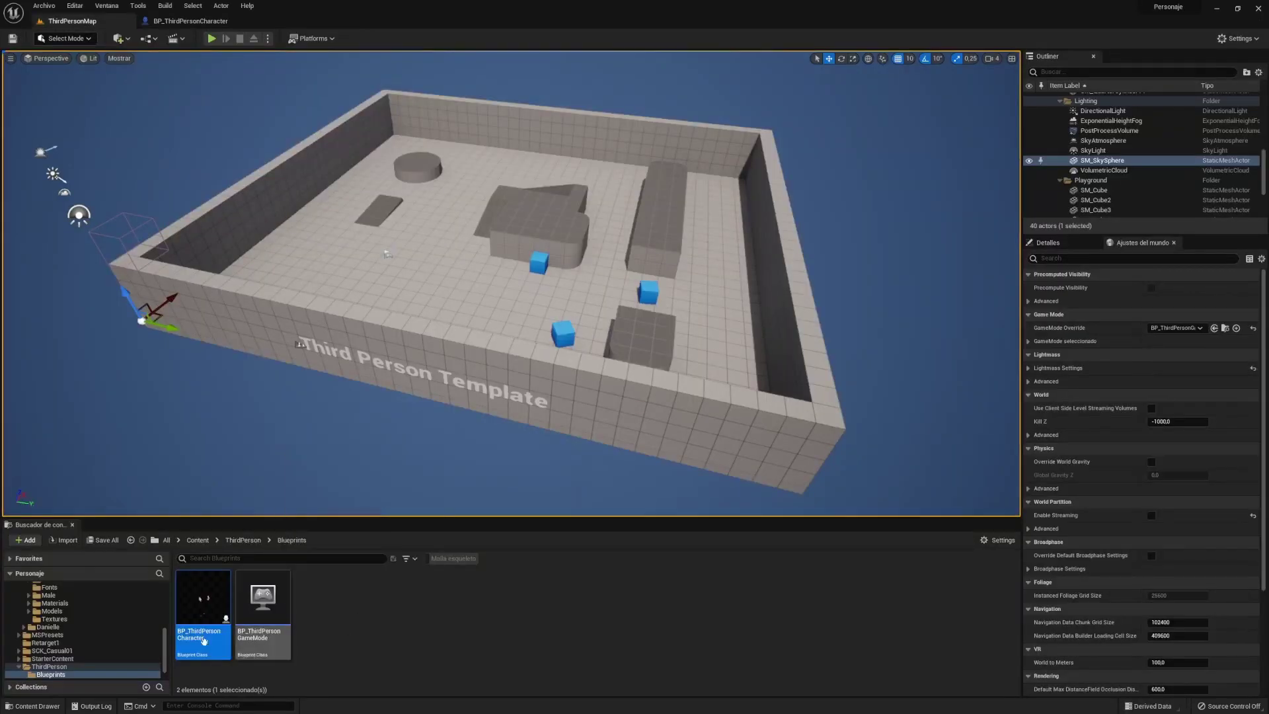
Step: Open BP_Danielle in the 3D view, select its Feet component and bring up its copy menu
click(48, 626)
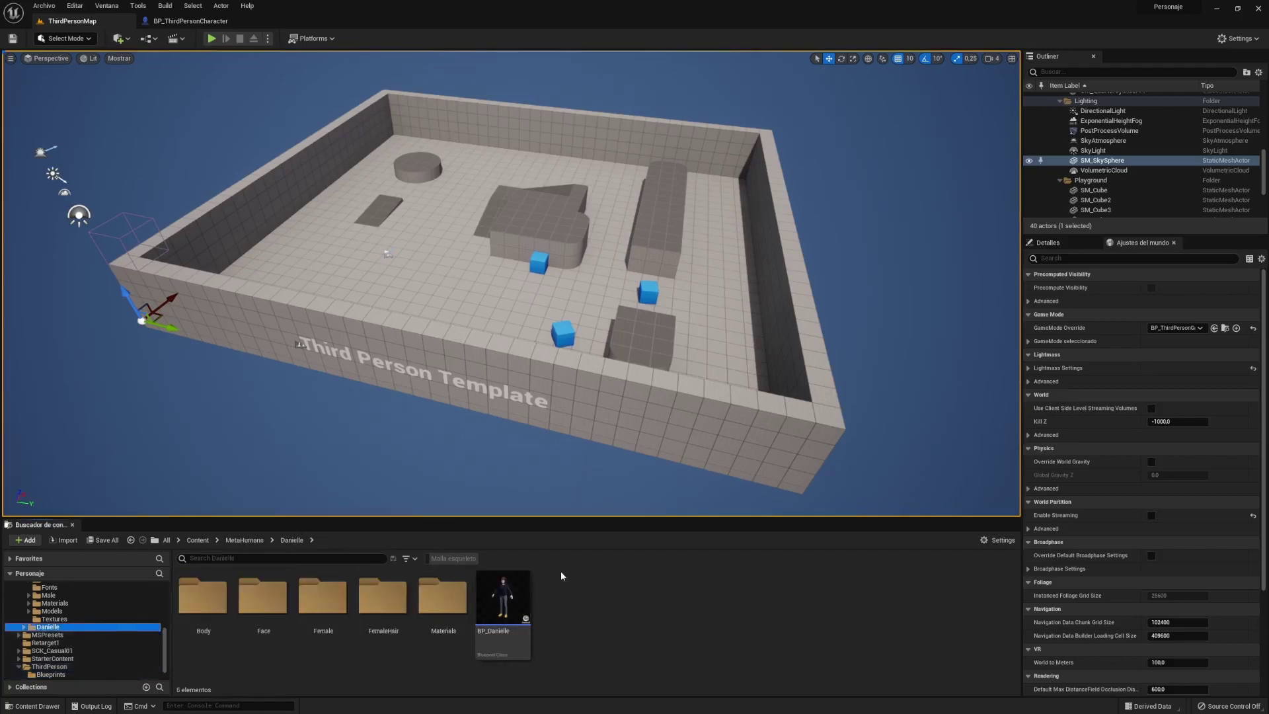
double_click(505, 599)
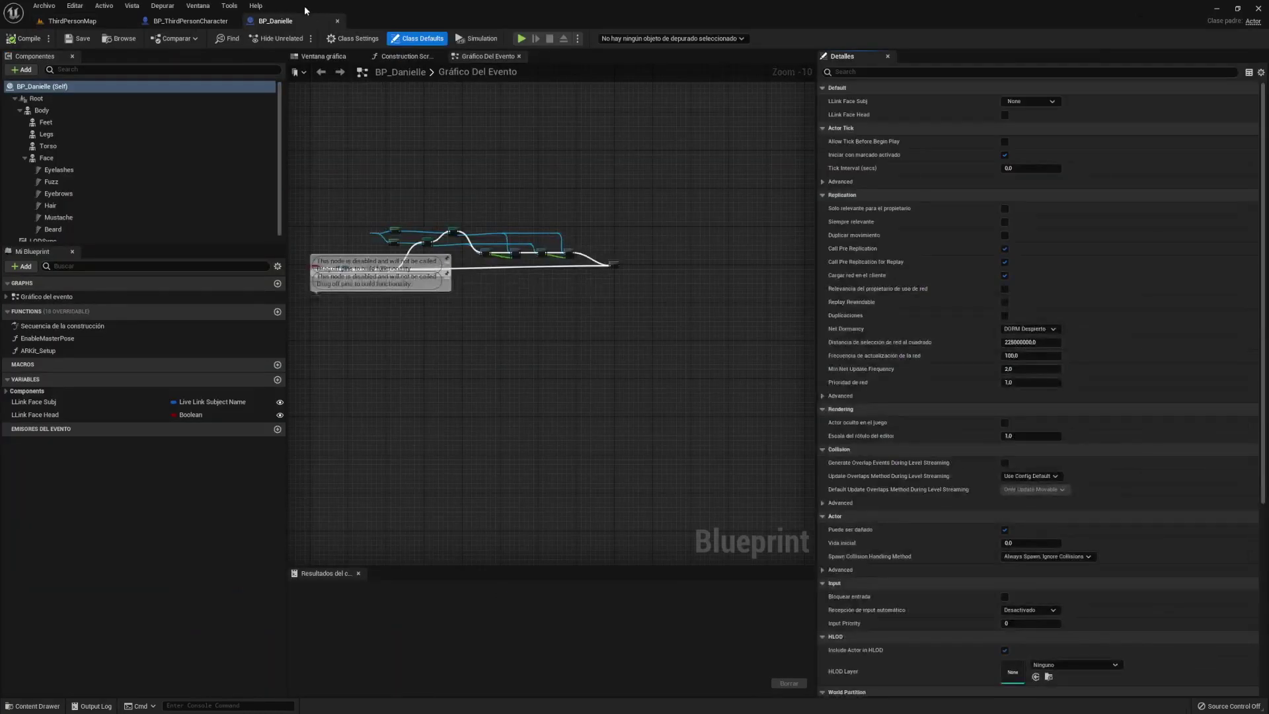
click(320, 56)
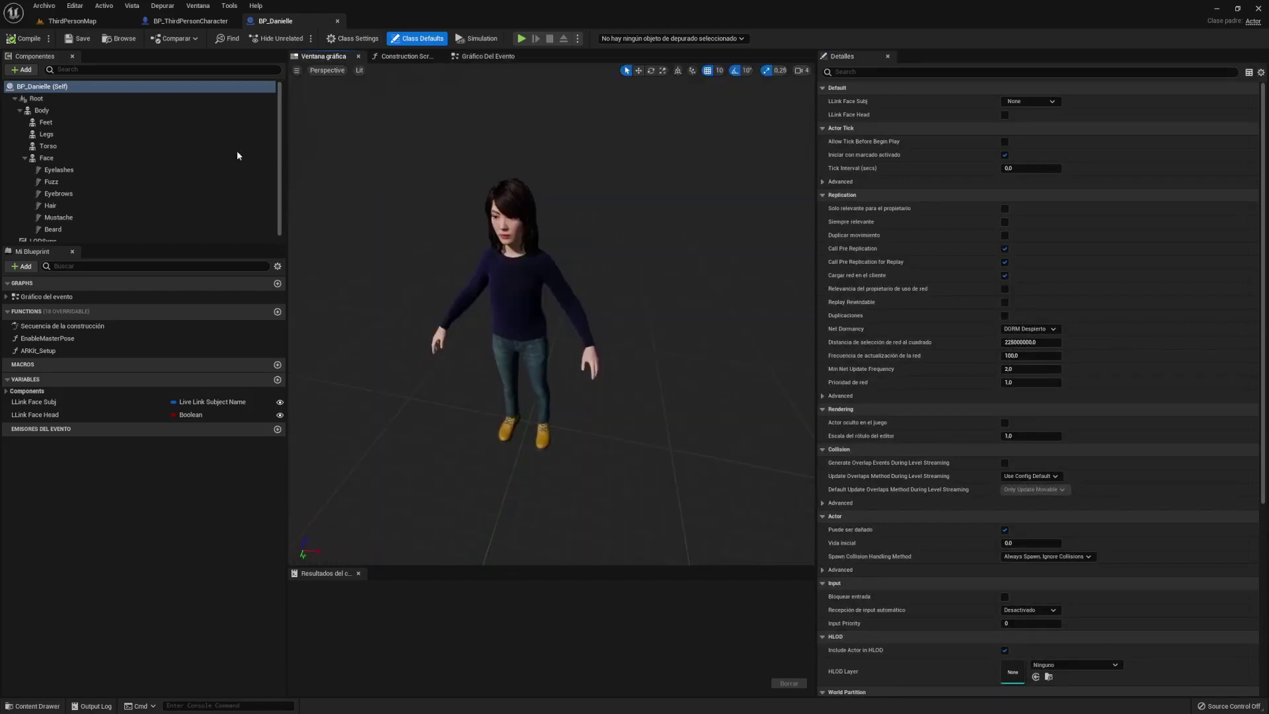
click(25, 158)
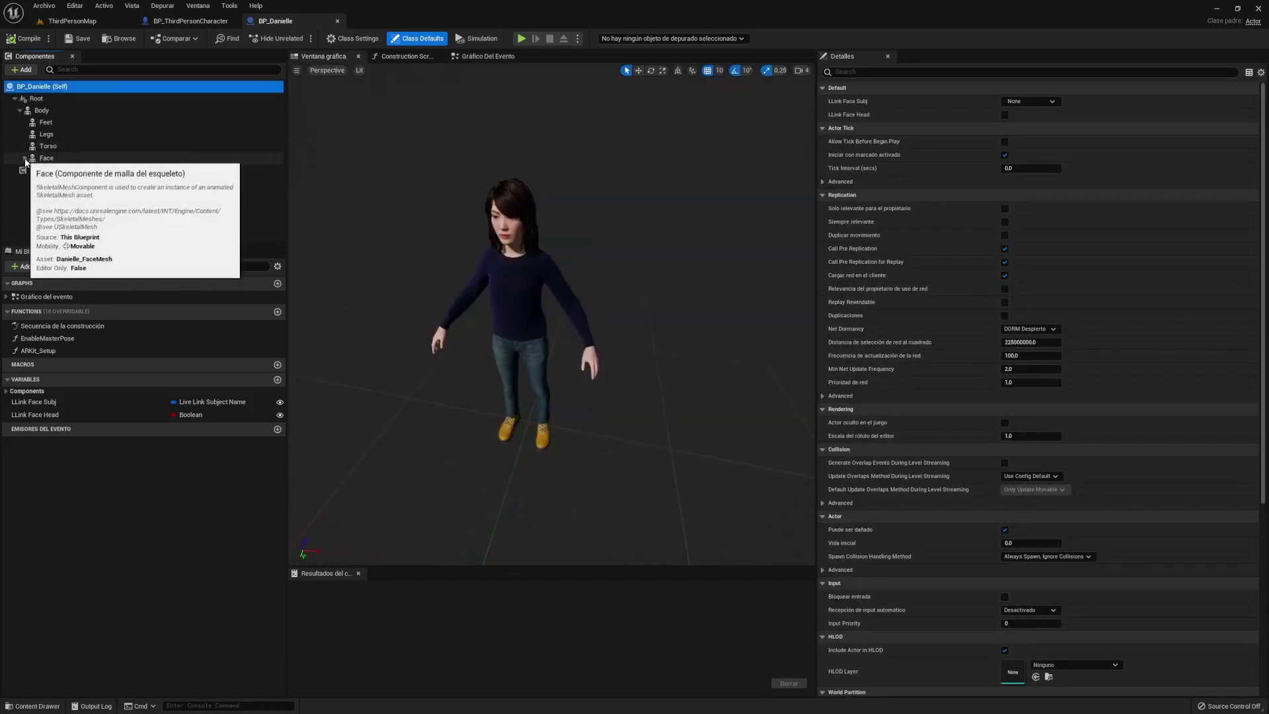
click(49, 114)
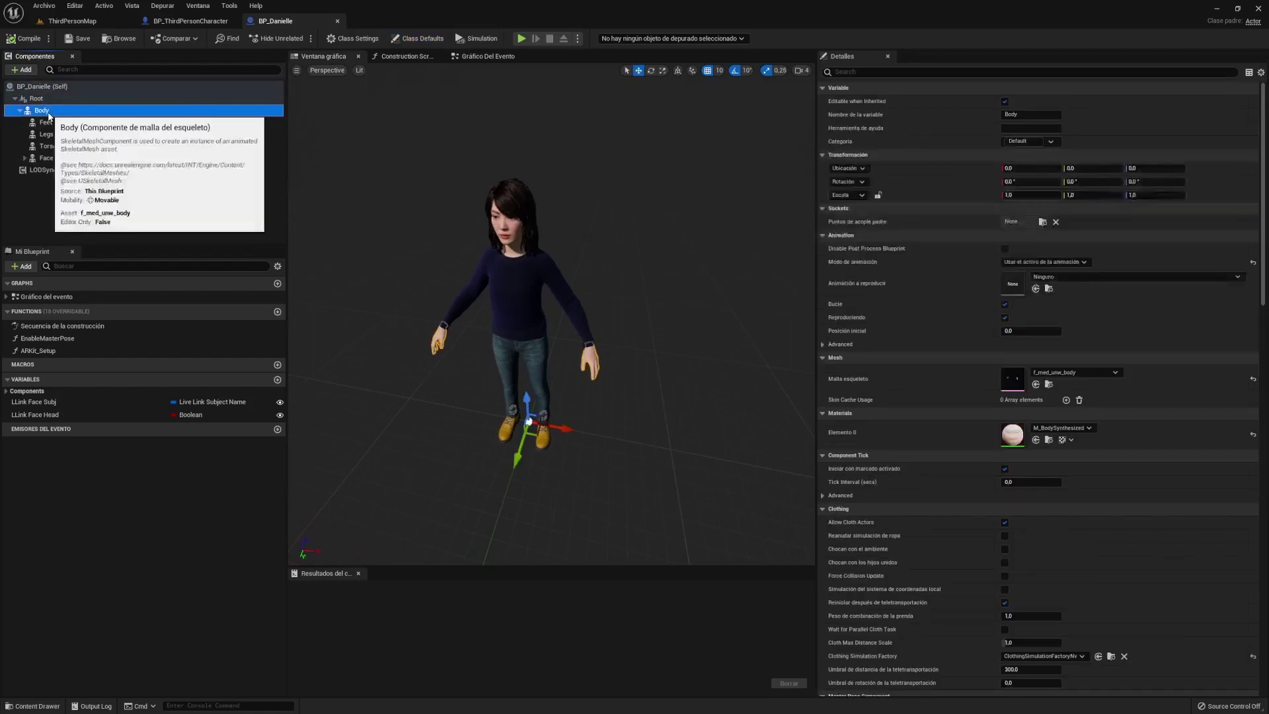
click(59, 123)
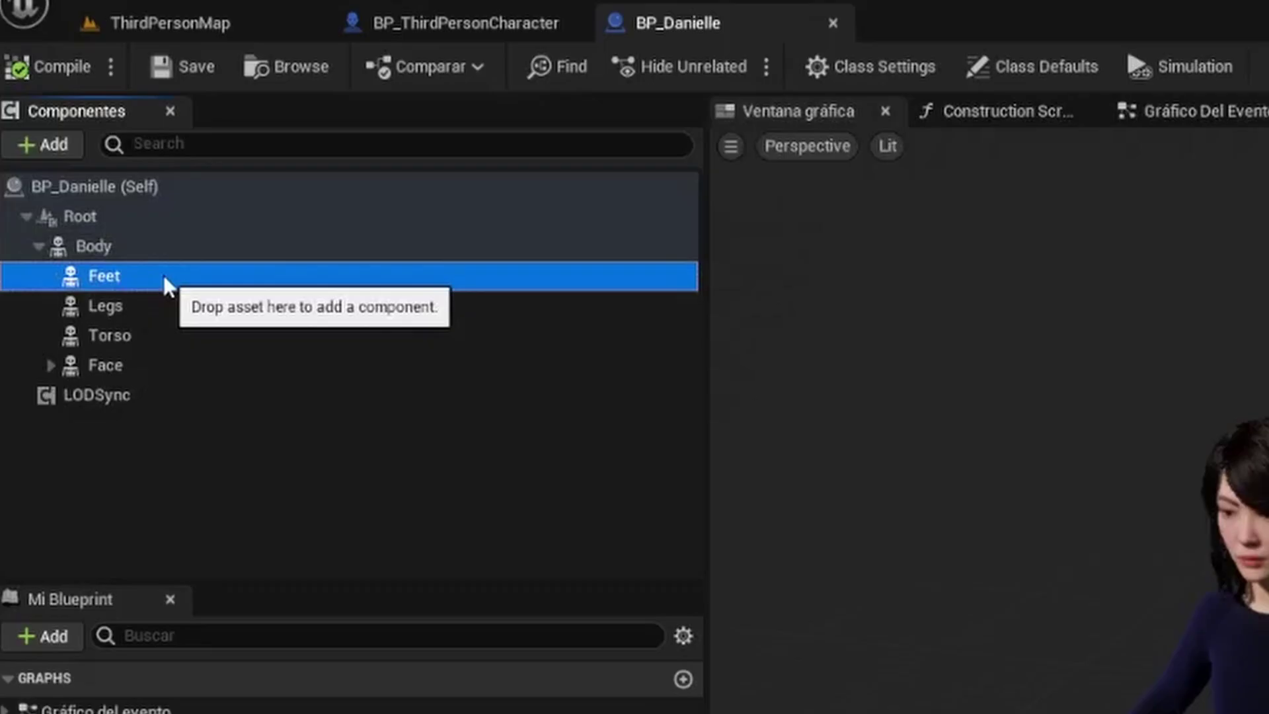
right_click(164, 275)
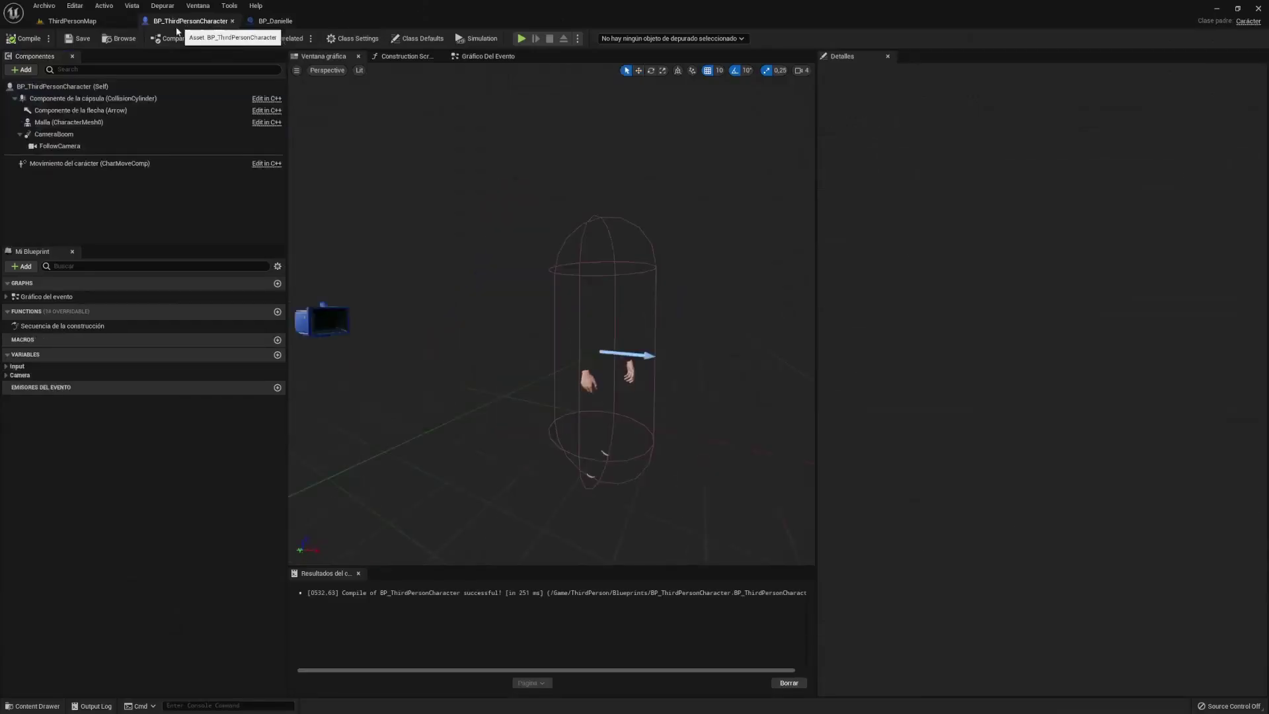
Step: Paste Danielle's Feet and Legs into the character and attach both under the body mesh
click(67, 123)
right_click(64, 125)
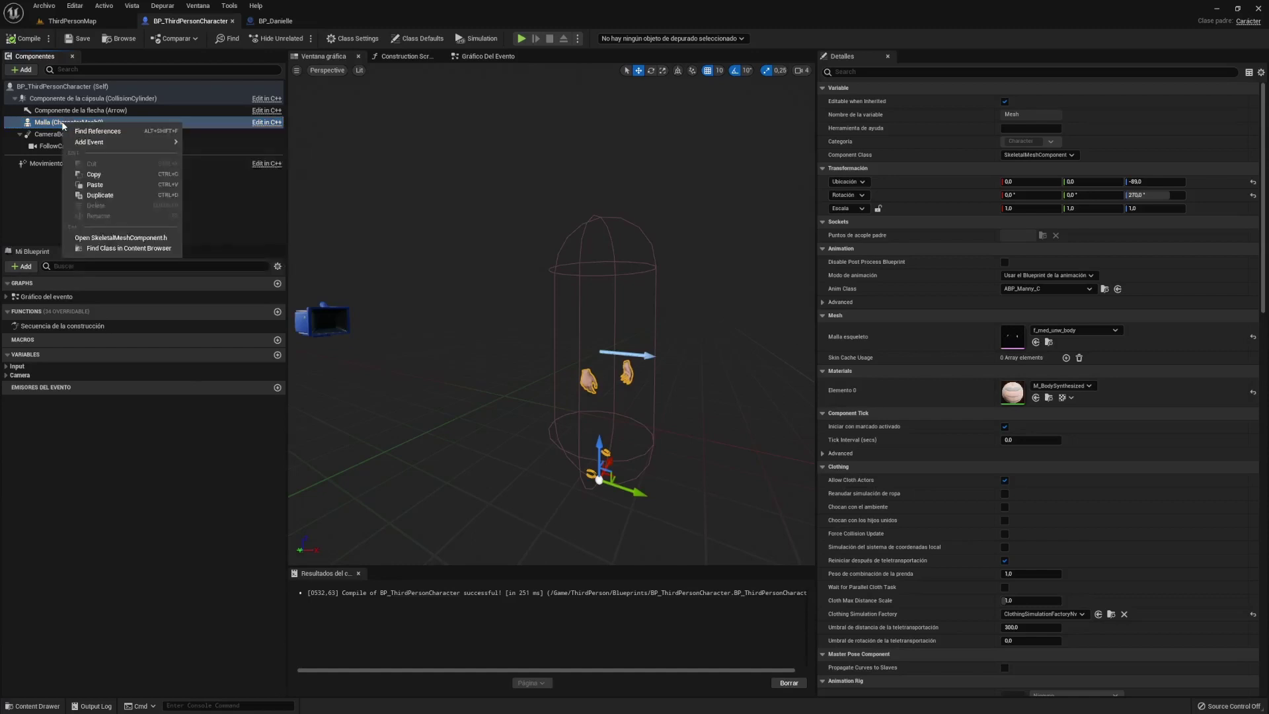
click(95, 184)
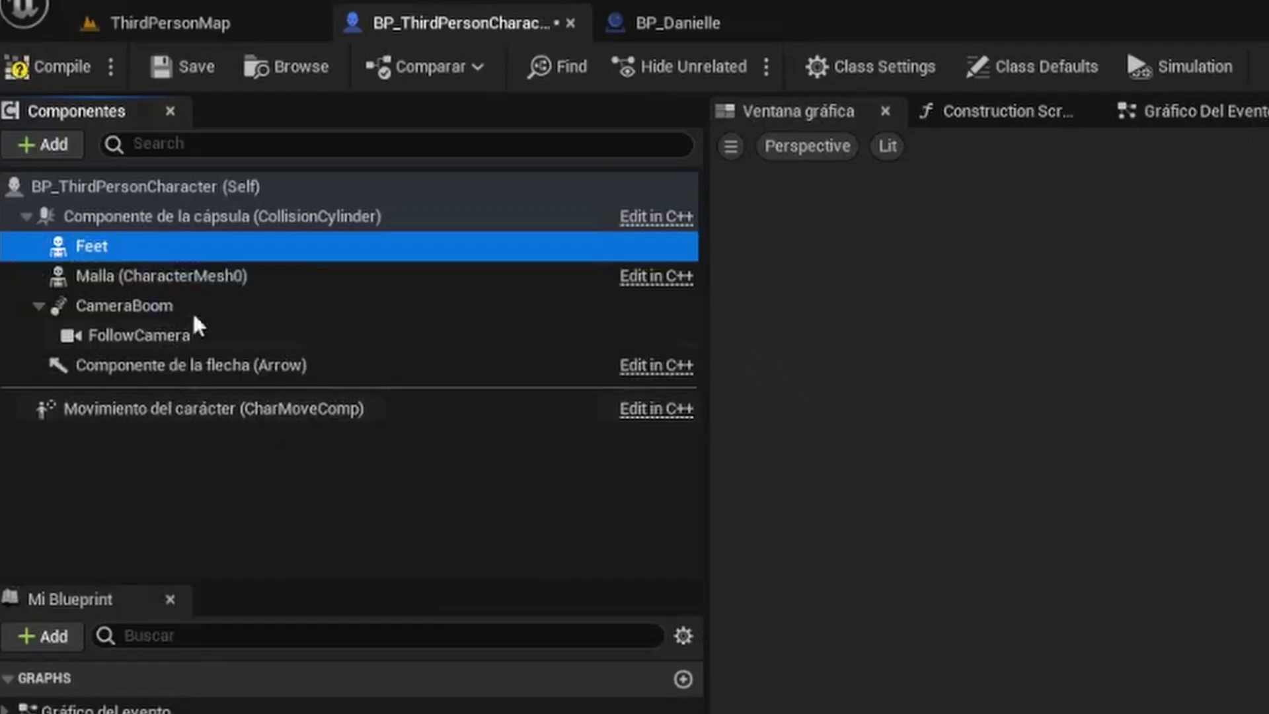
drag(63, 249, 103, 271)
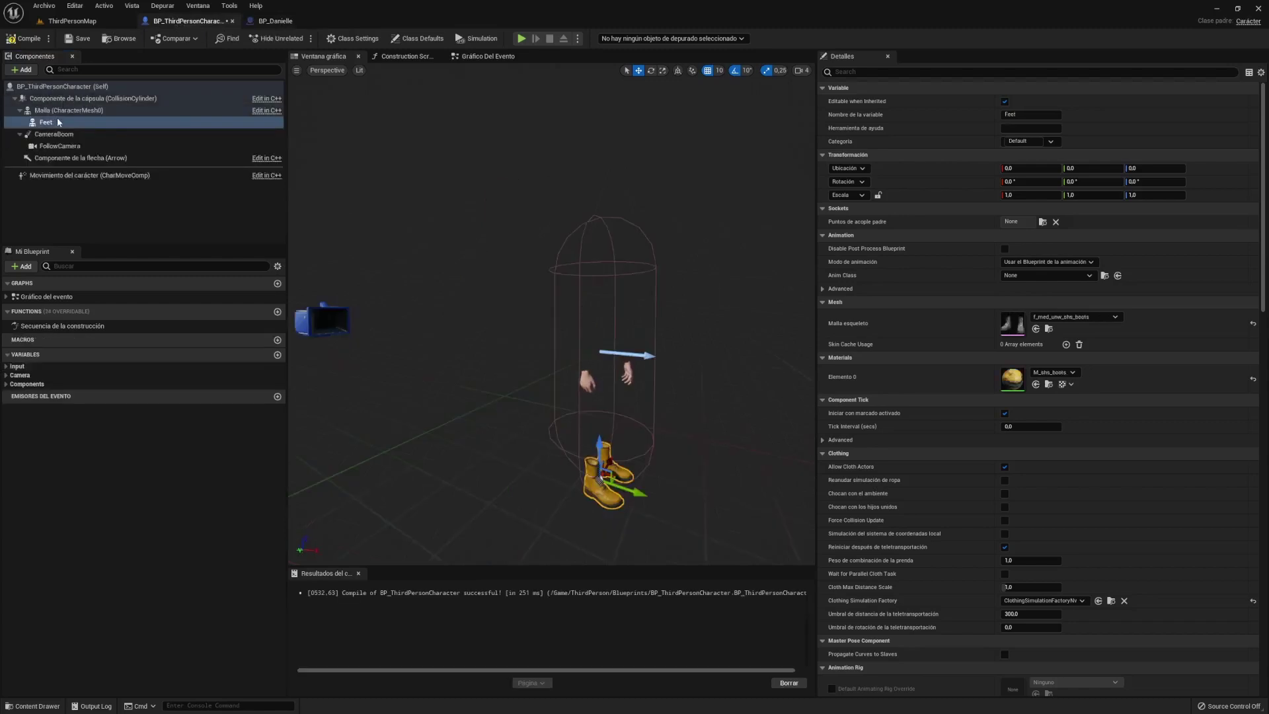
drag(41, 111, 86, 147)
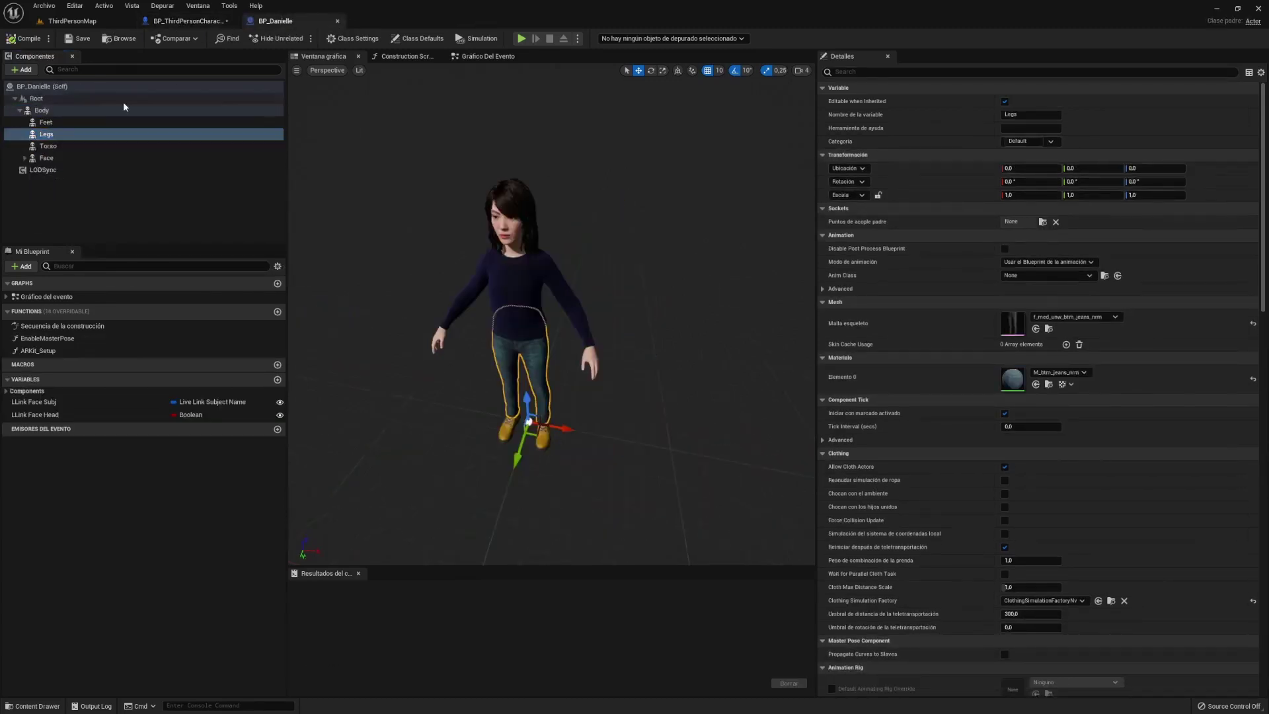
Step: Copy Danielle's Torso, paste it into the character and attach it under the body mesh
right_click(66, 146)
click(92, 189)
click(189, 20)
right_click(99, 127)
click(126, 198)
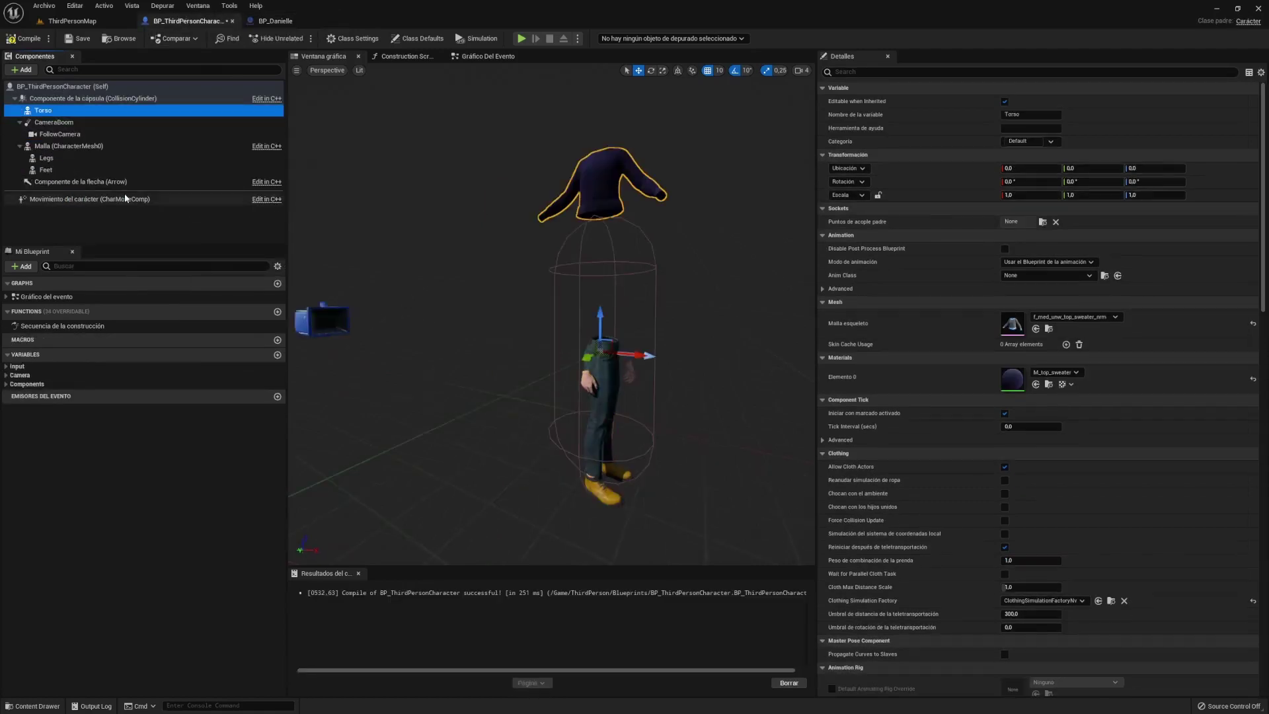
drag(43, 109, 73, 146)
right_drag(529, 297, 569, 304)
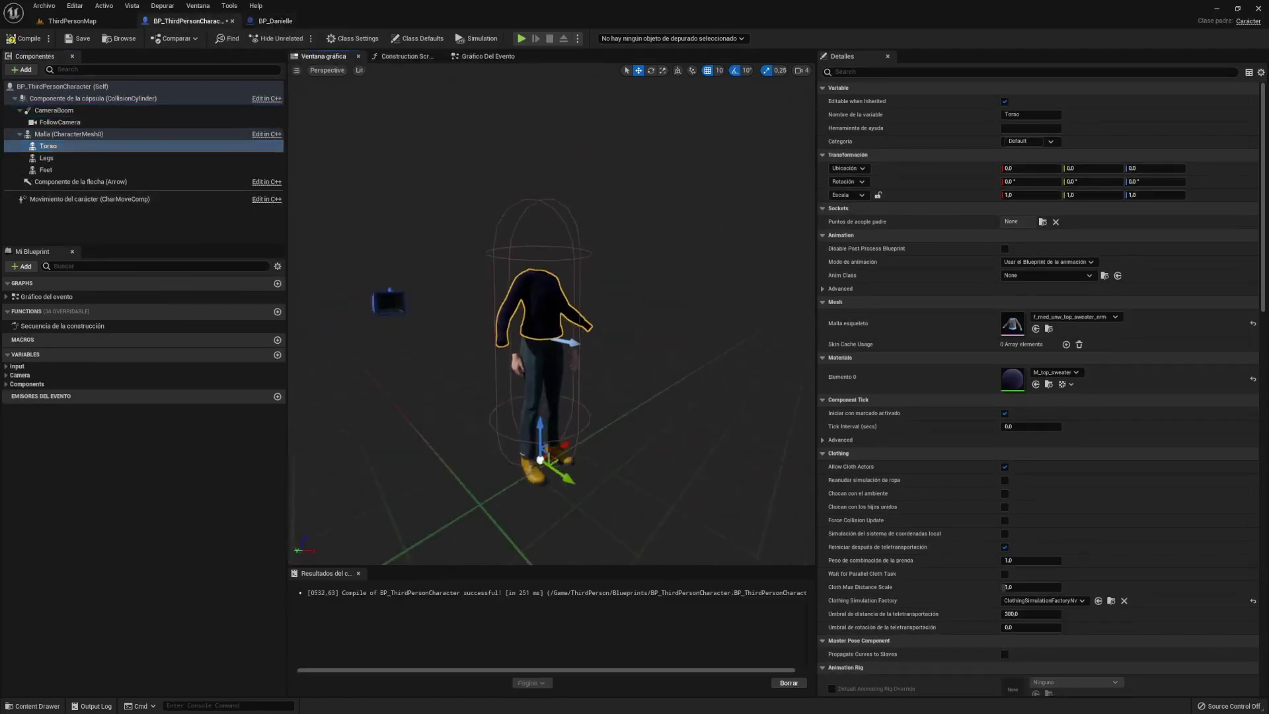
Step: Copy Danielle's Face, paste it into the character and attach it under the body mesh
click(275, 20)
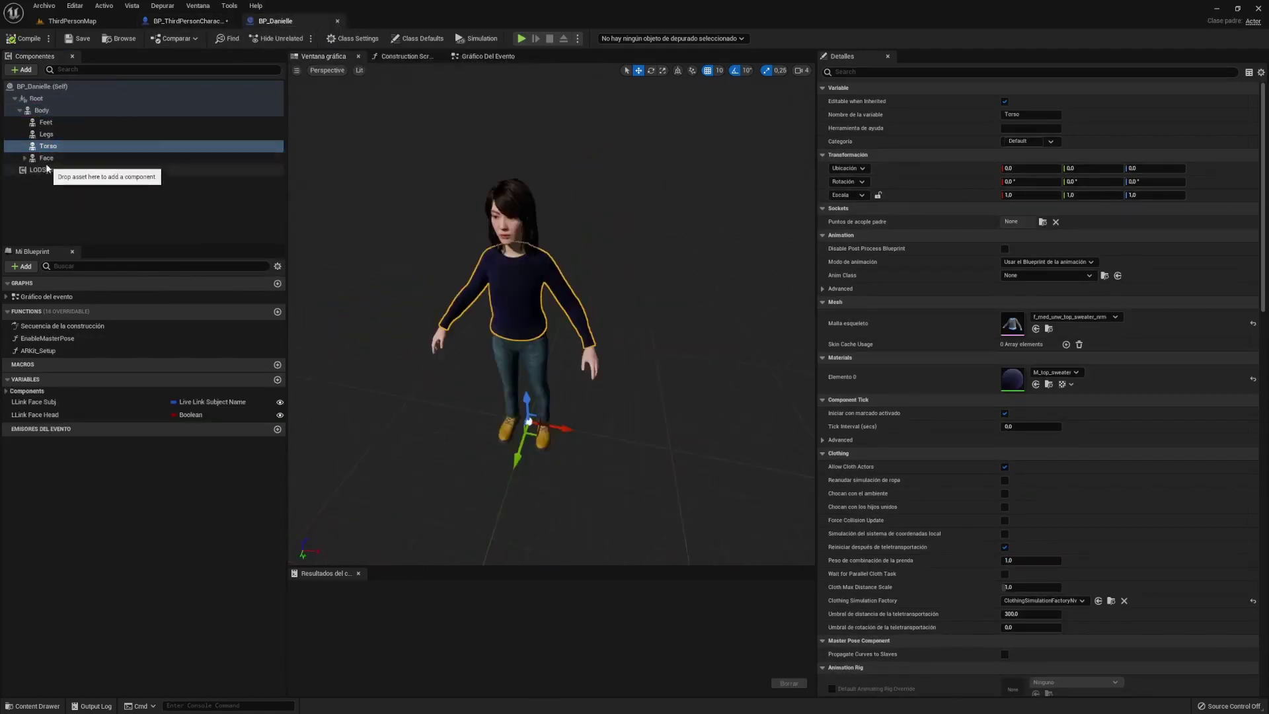
right_click(63, 162)
click(99, 198)
click(189, 21)
right_click(70, 134)
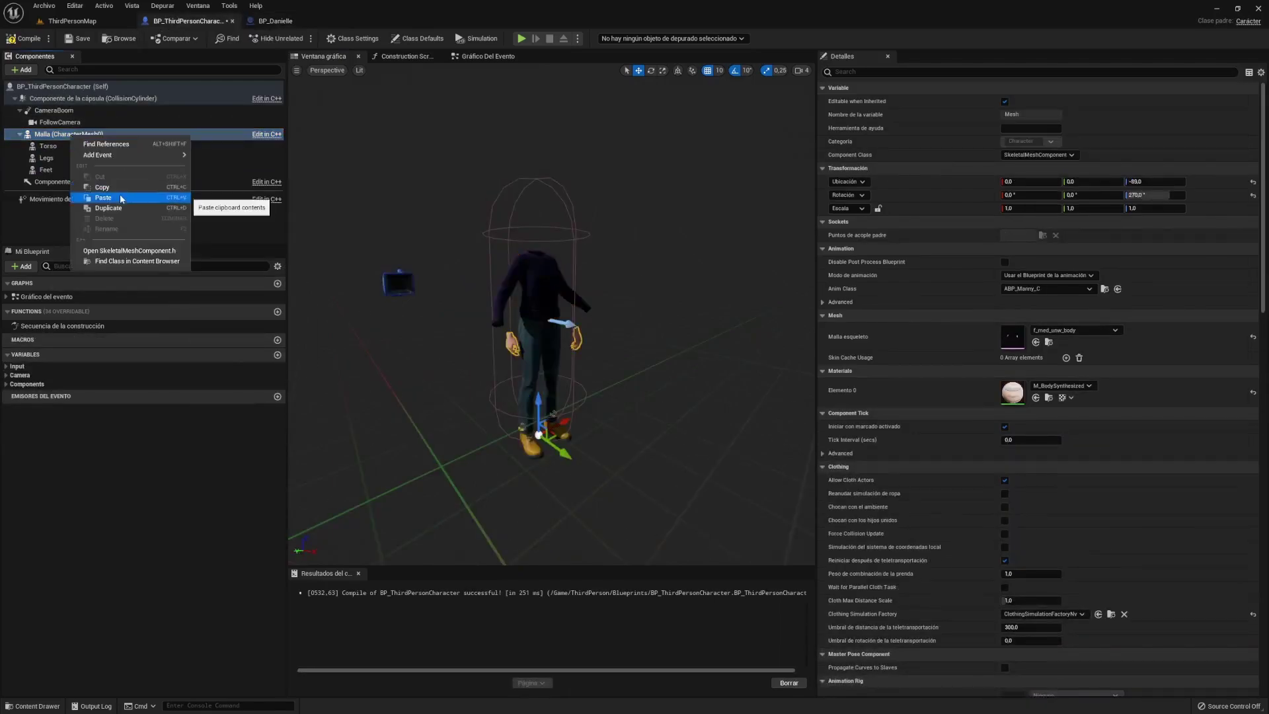
click(120, 193)
drag(120, 193, 74, 142)
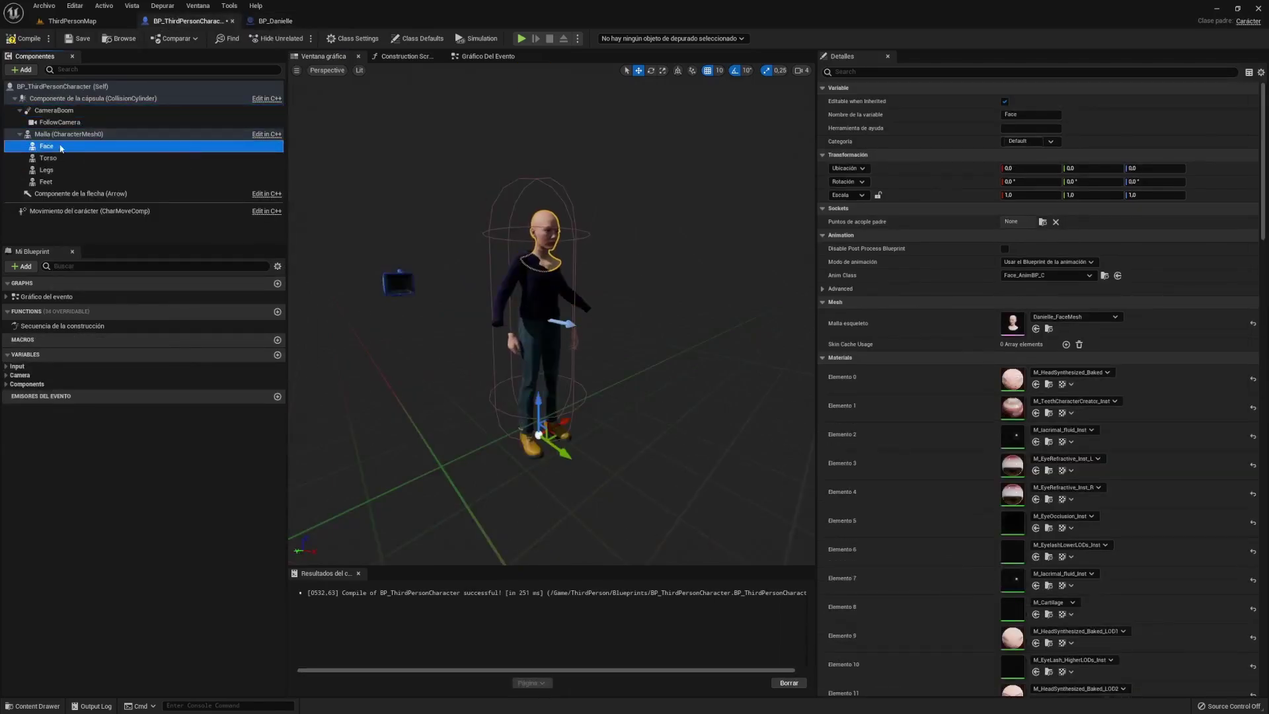
Step: Copy Danielle's Hair, attach it under the Face component, then play-test the character
click(275, 20)
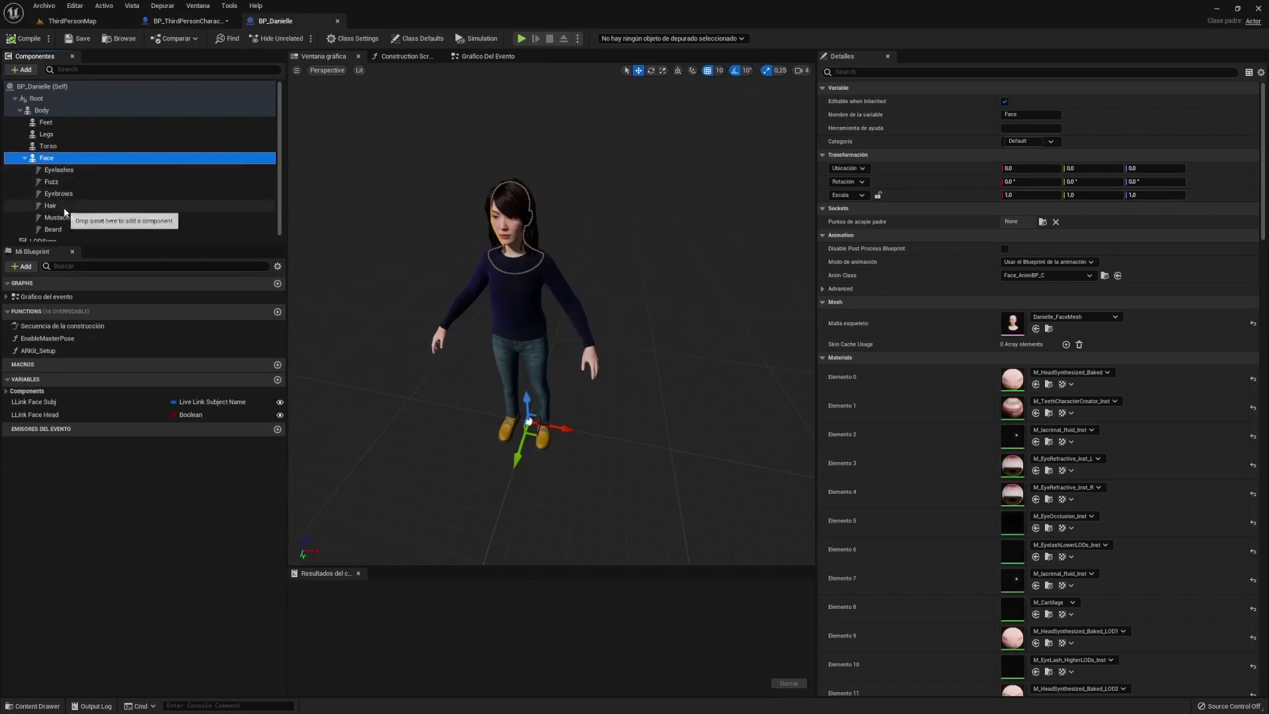
right_click(71, 205)
click(110, 243)
click(189, 21)
right_click(70, 134)
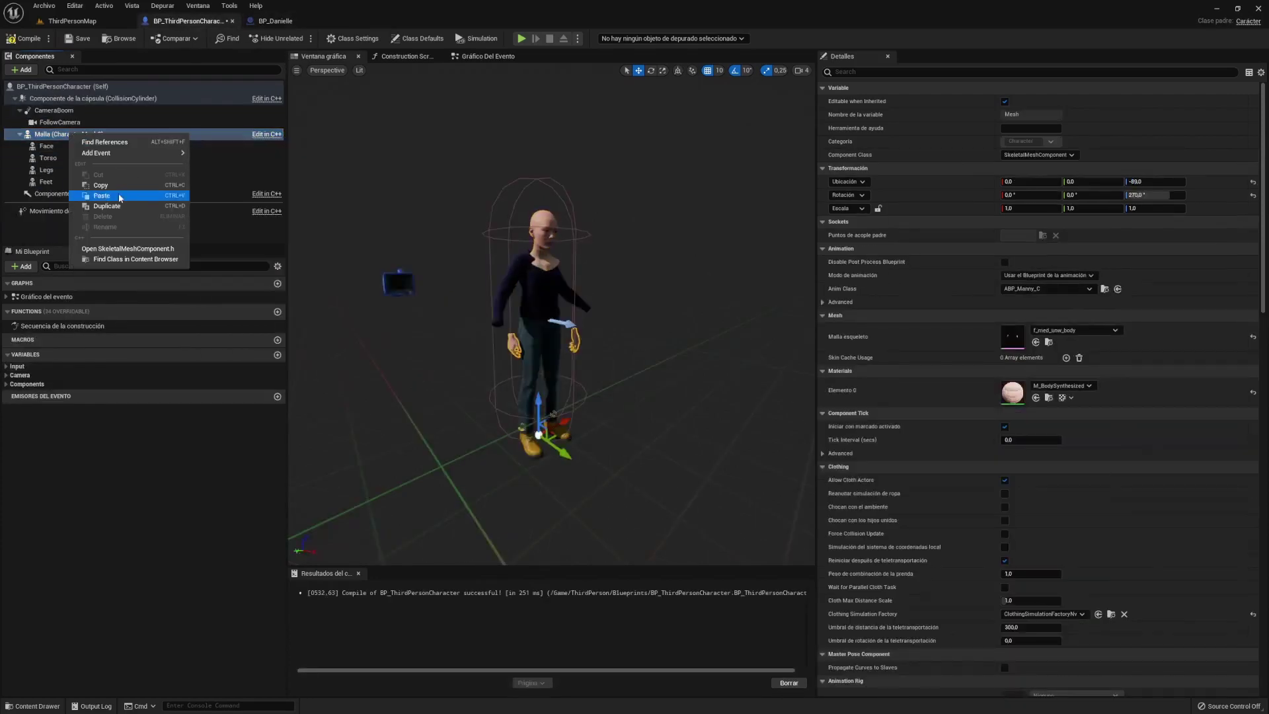
click(92, 232)
drag(40, 110, 48, 162)
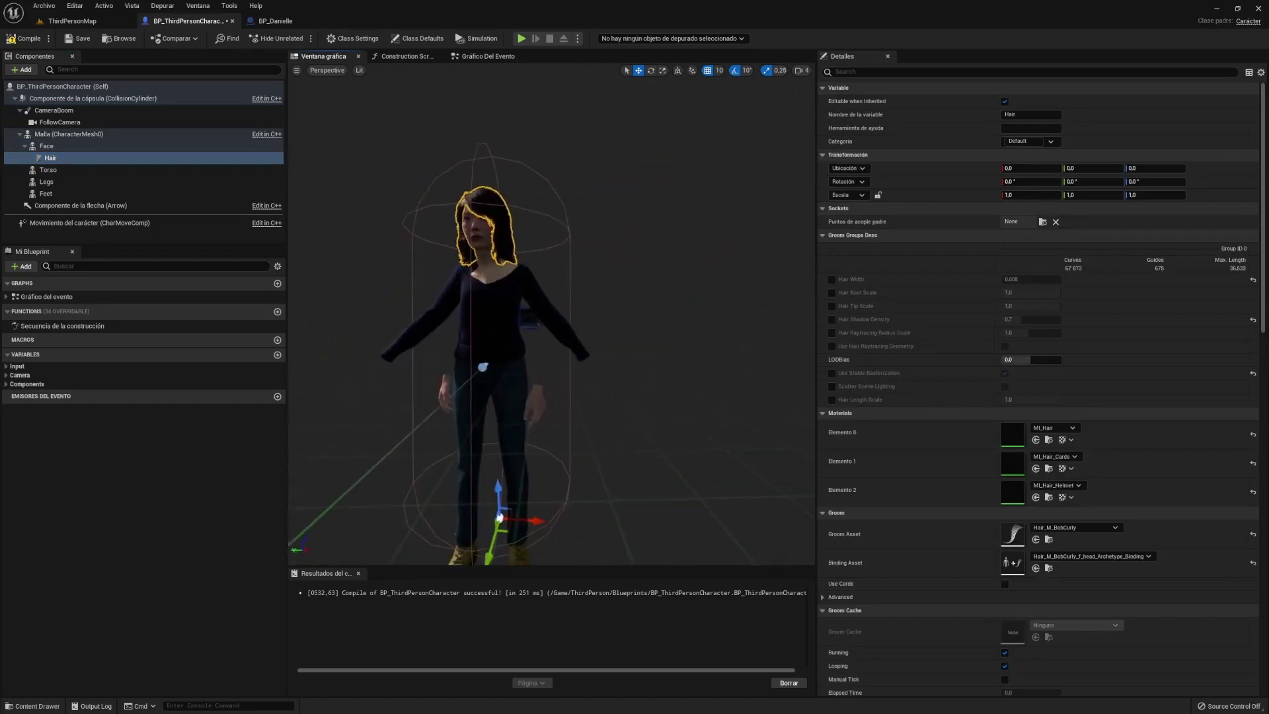
click(522, 39)
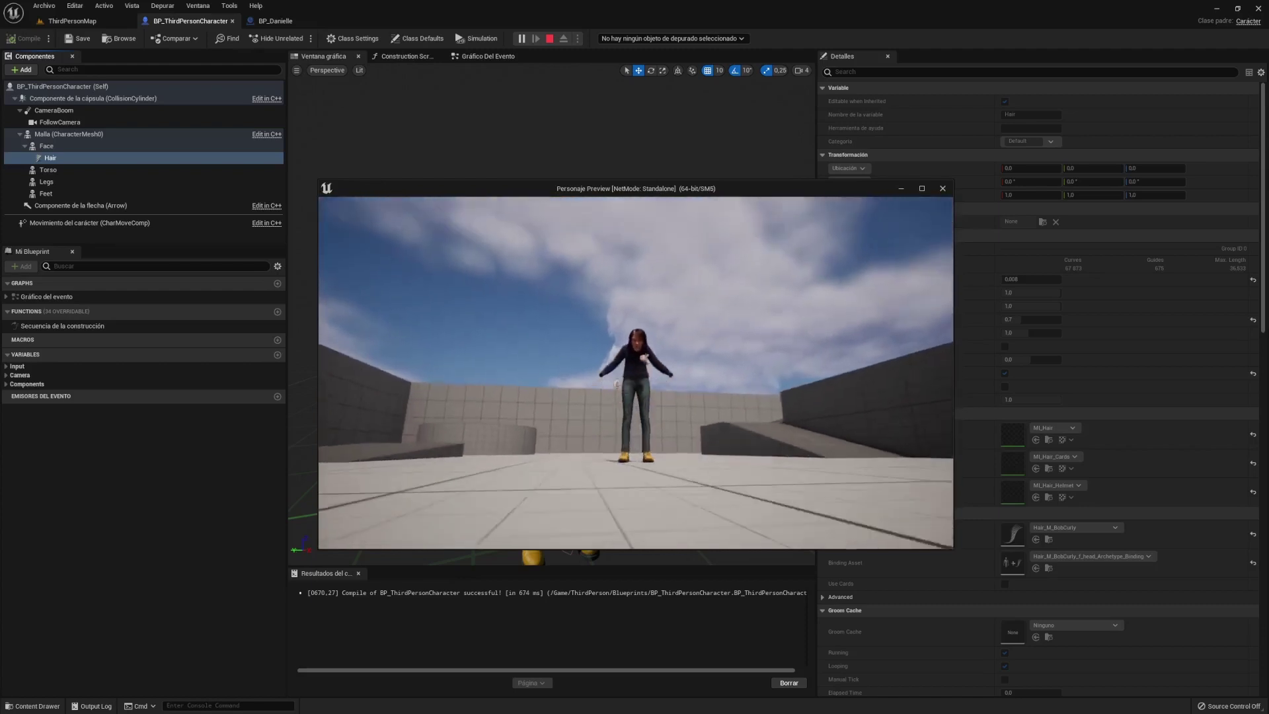
Step: Walk forward and jump in play mode, then stop and select the Torso component
key(w)
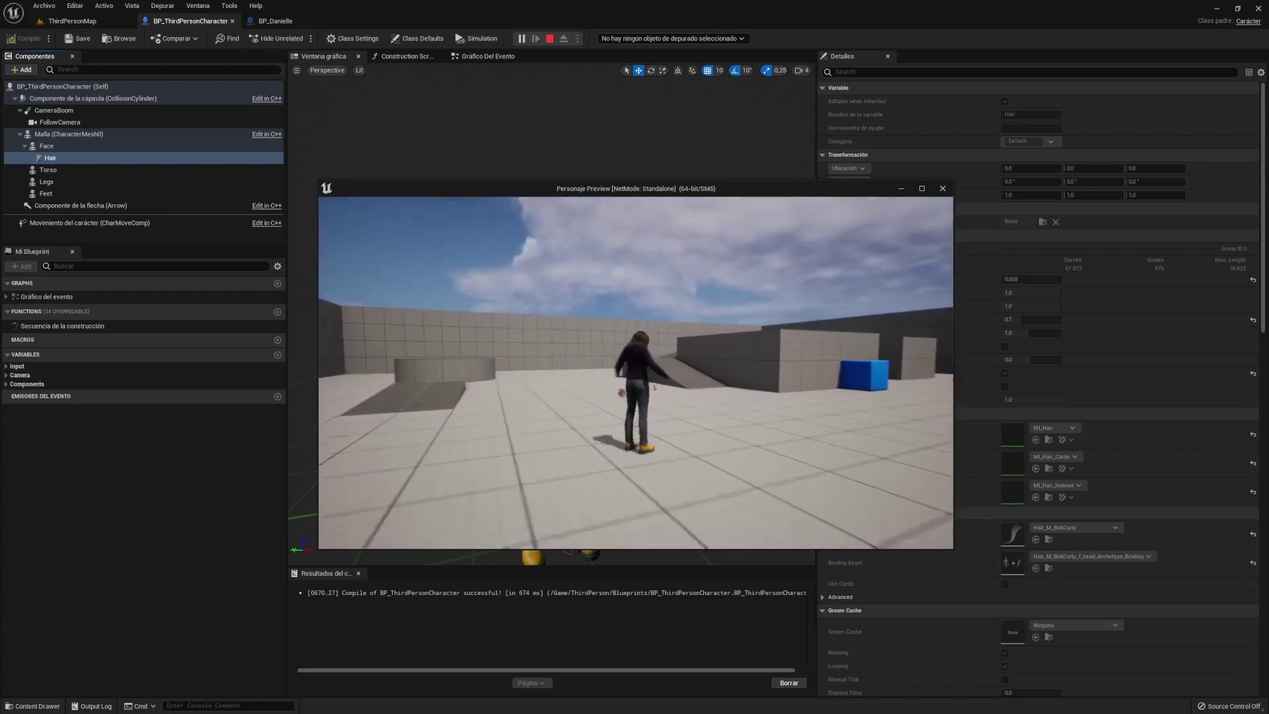
key(space)
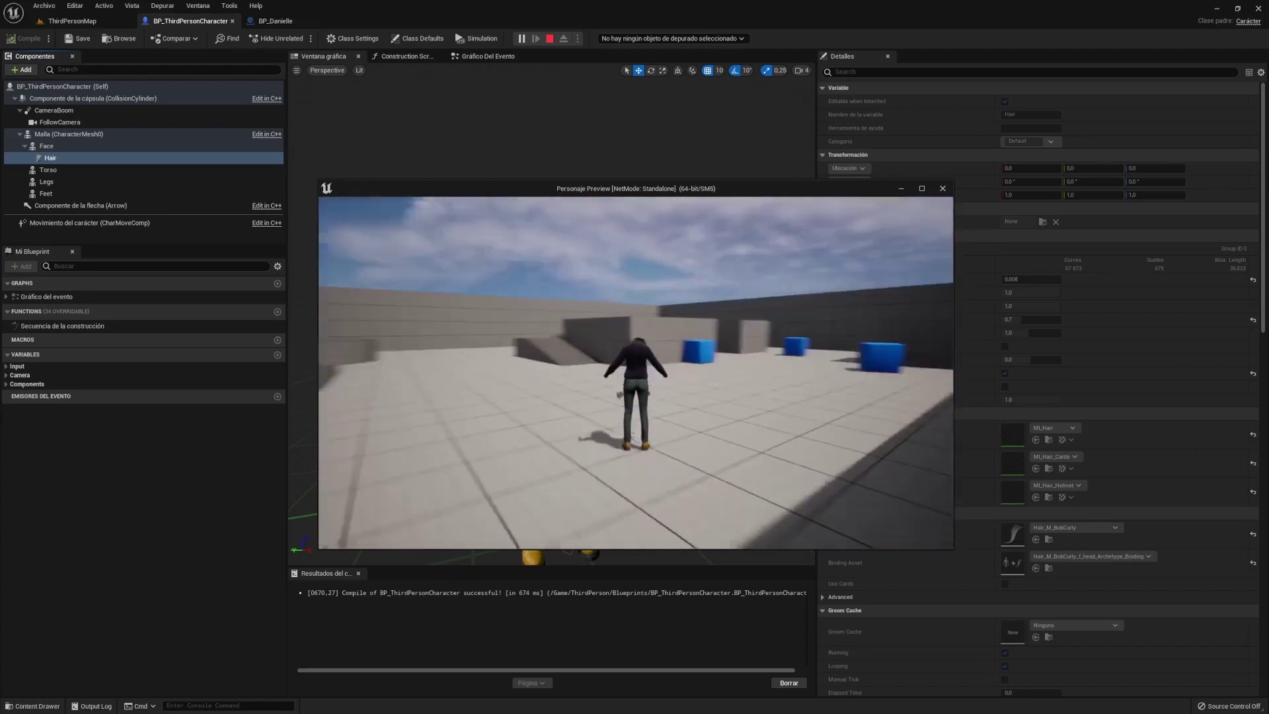
key(Escape)
click(70, 172)
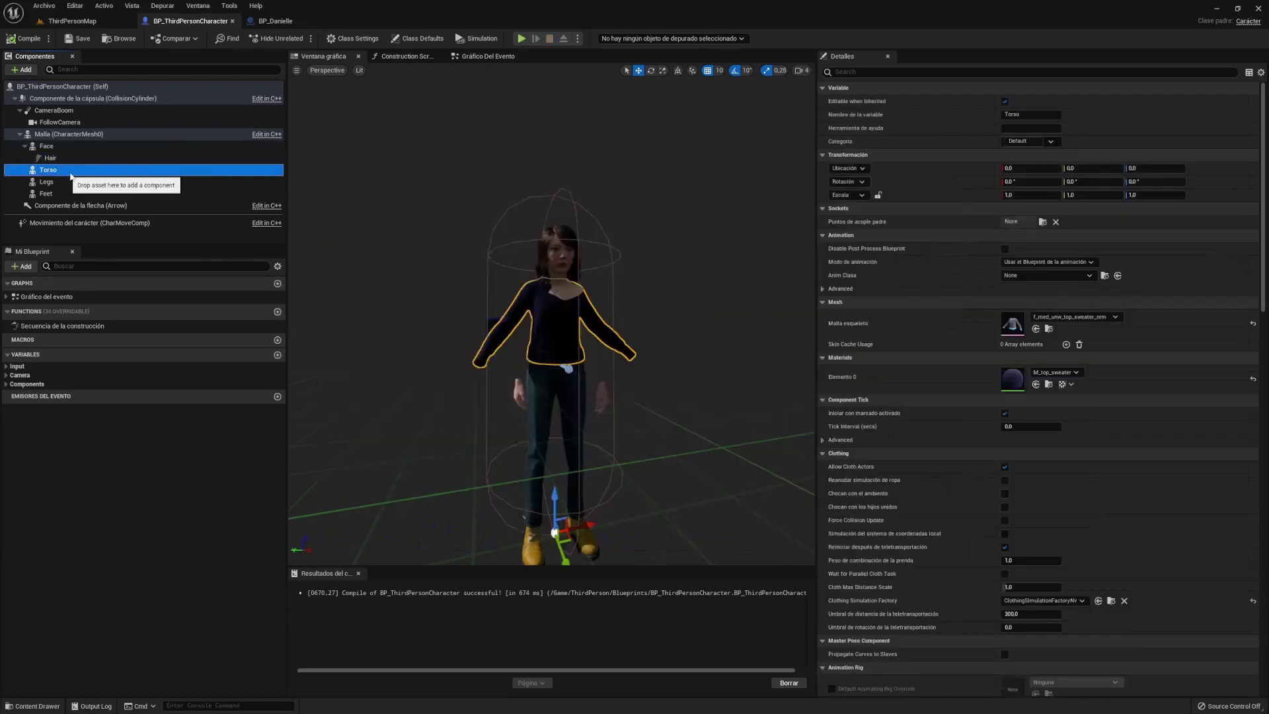
Step: Open the sweater mesh, check its clavicle and lowerarm bones and skeleton asset, then close it
double_click(1013, 323)
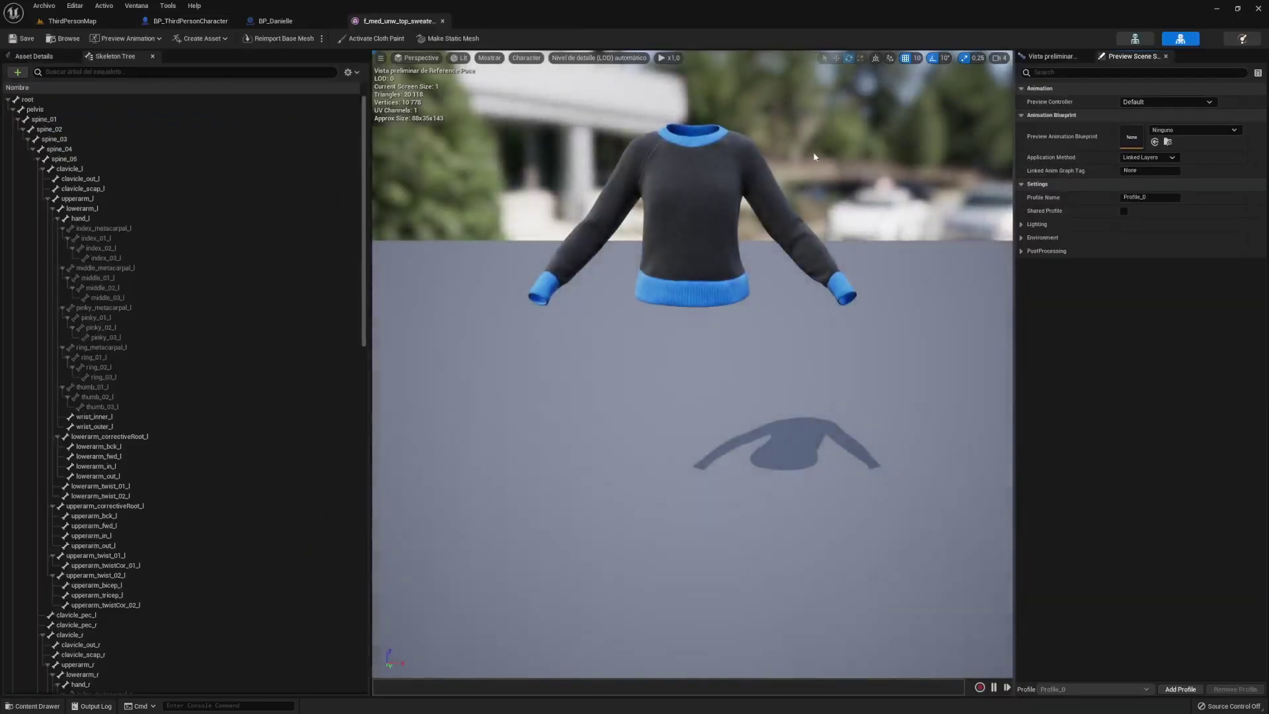
click(114, 179)
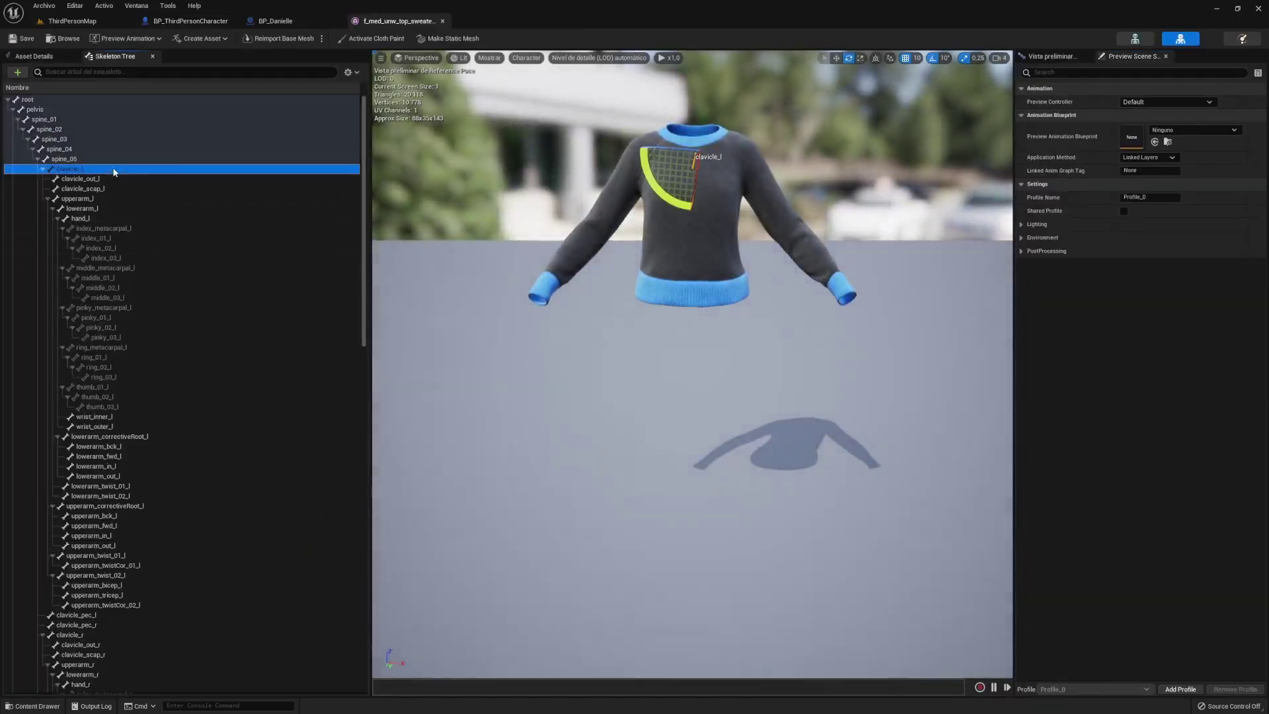
click(100, 476)
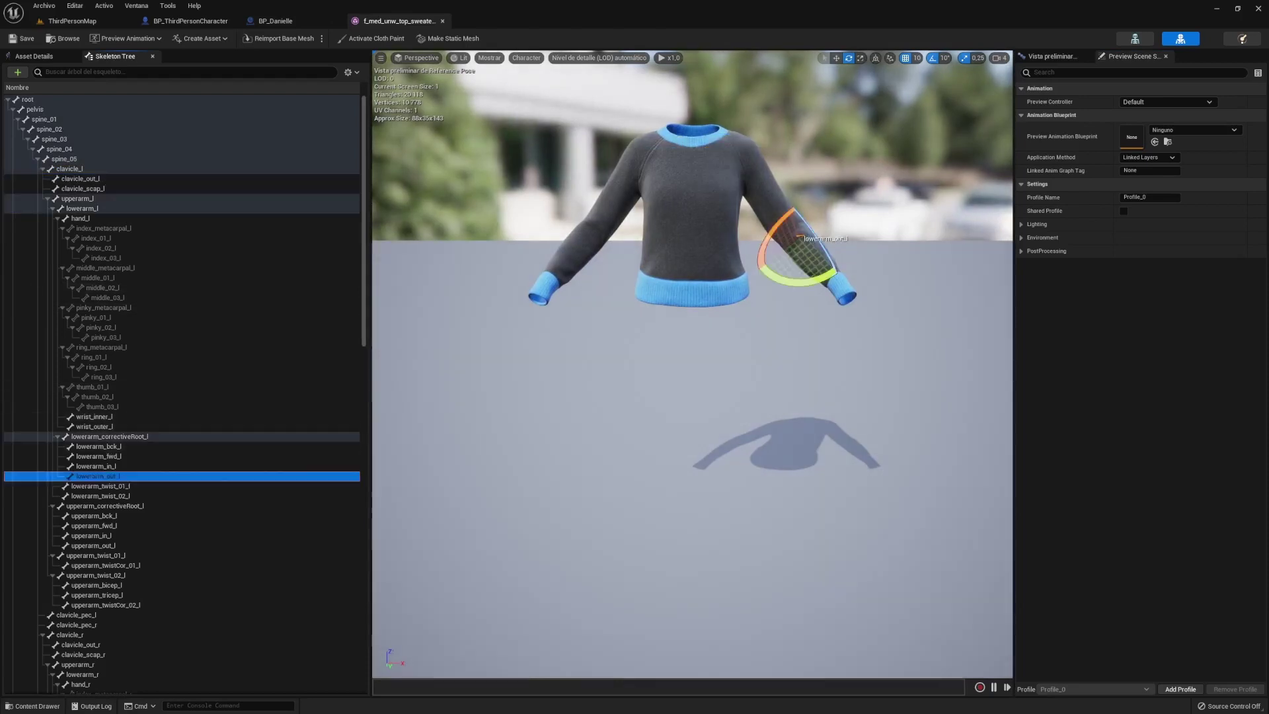
click(35, 59)
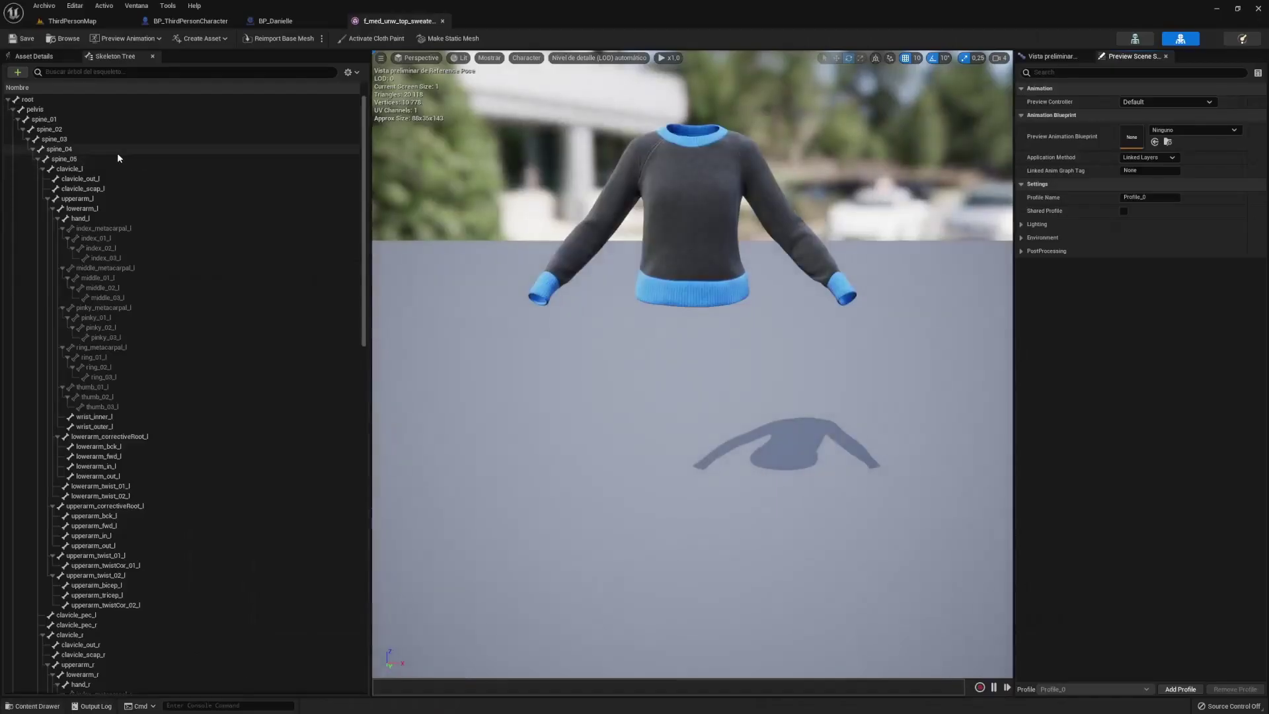
click(115, 170)
click(114, 180)
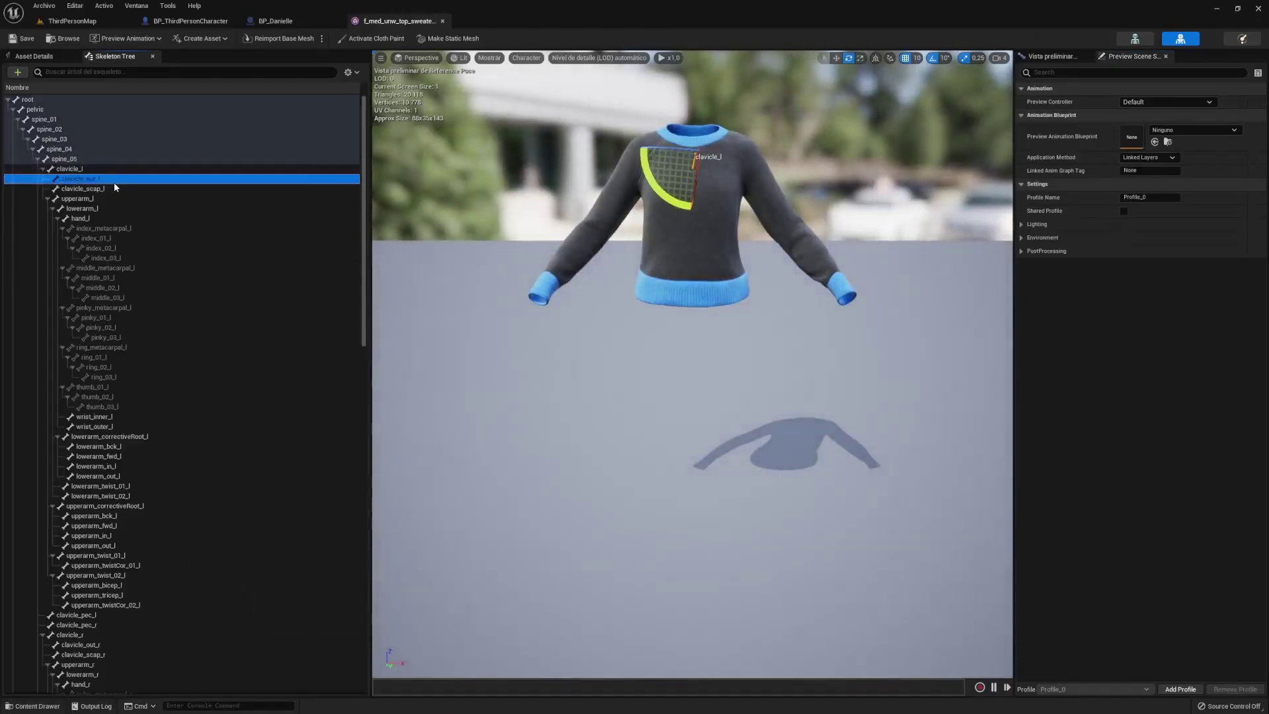
click(108, 457)
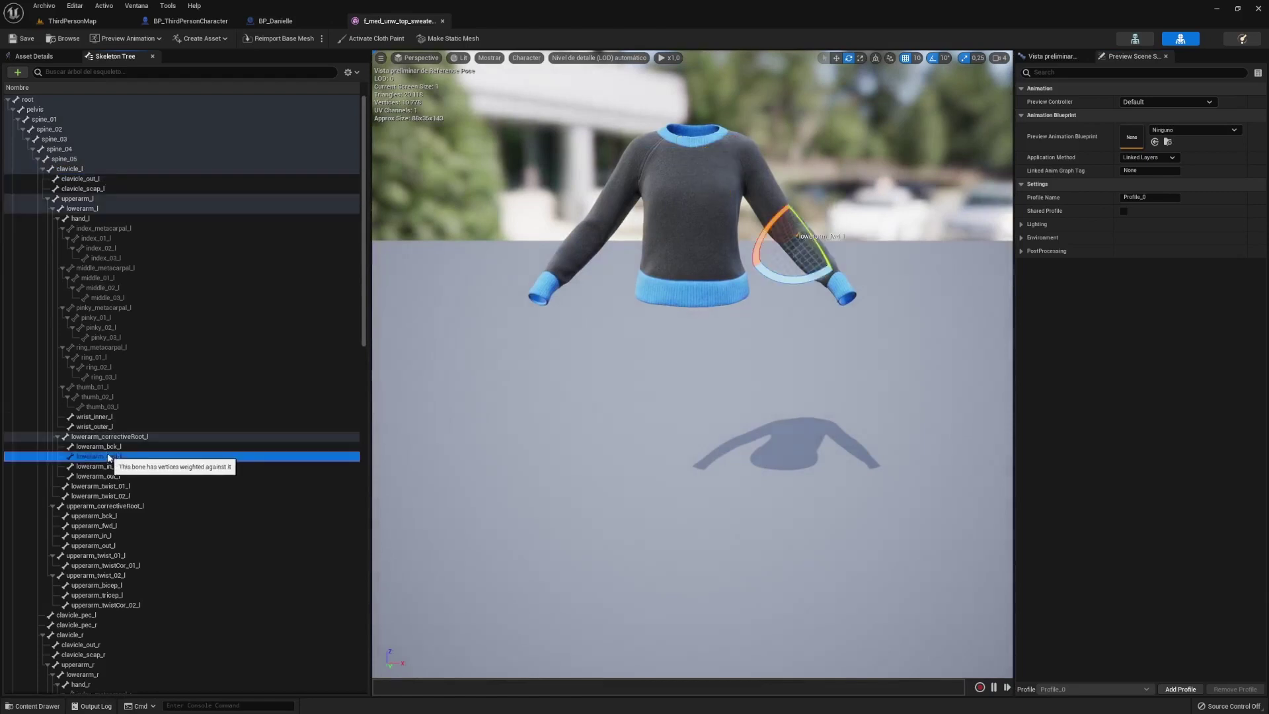
click(125, 467)
click(126, 477)
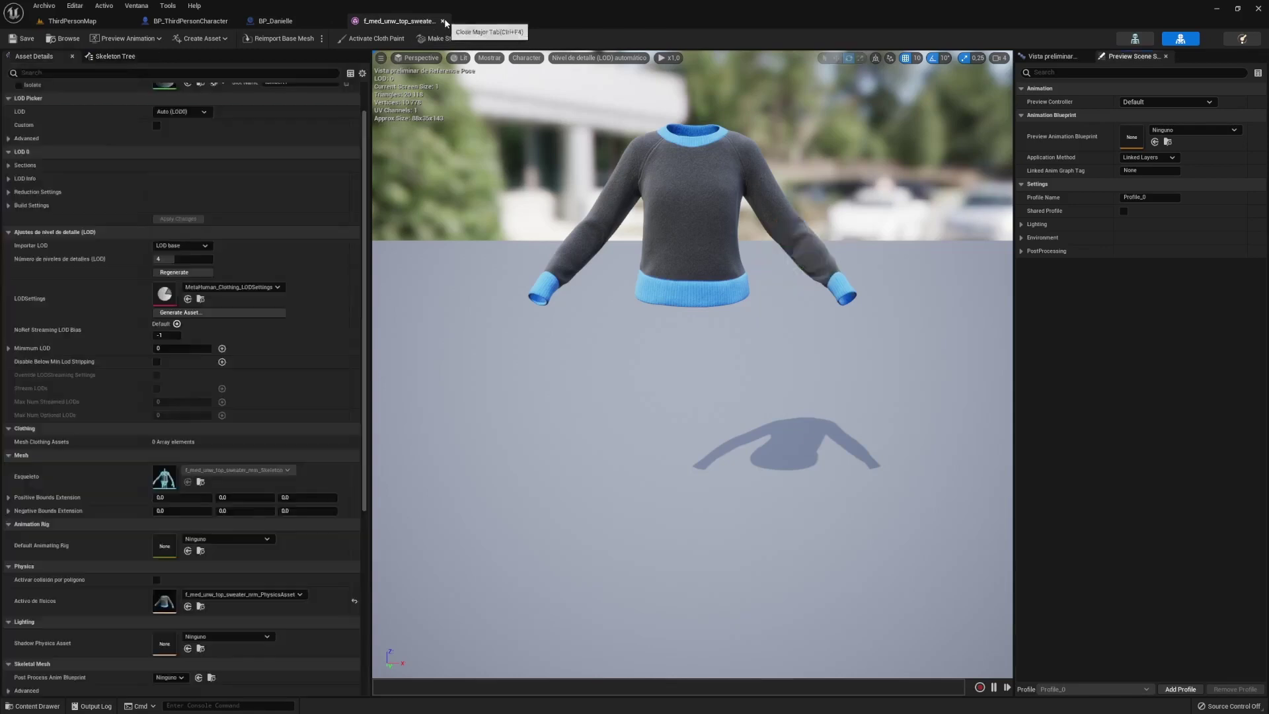
click(442, 22)
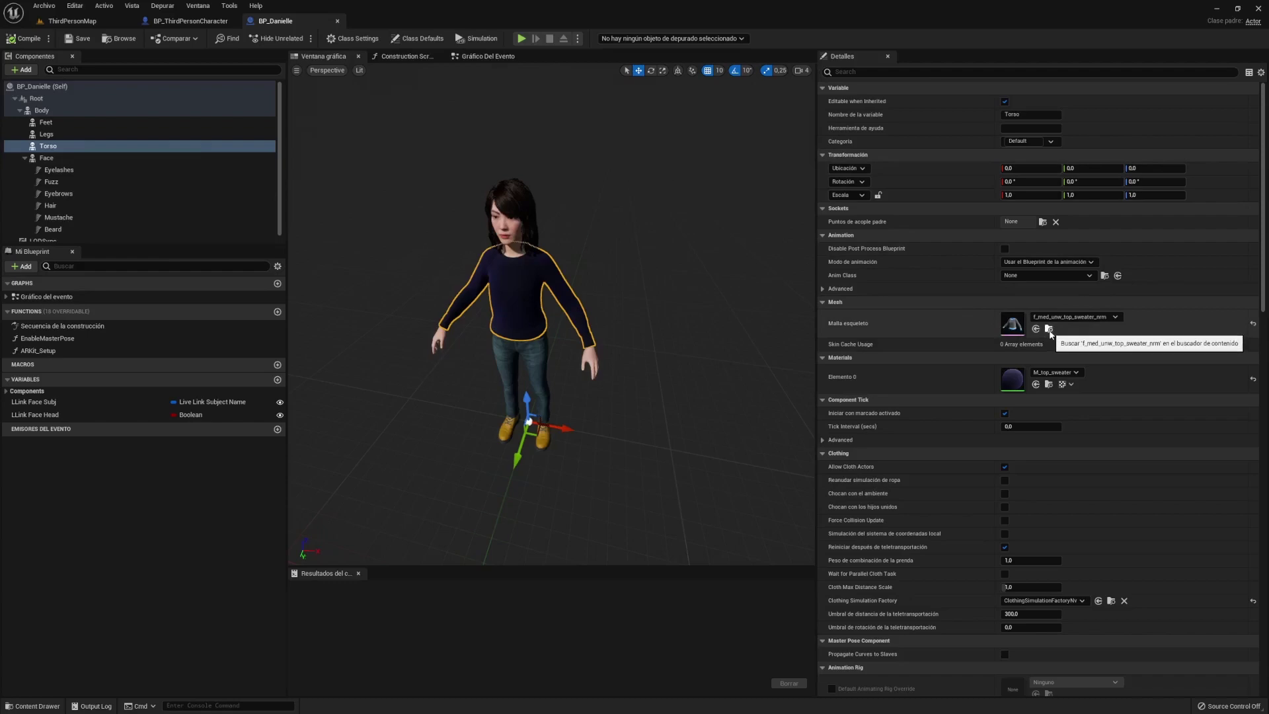
Step: Assign the SK_Mannequin skeleton to f_med_unw_top_sweater_nrm from the Content Browser's Assign Skeleton option
click(1049, 330)
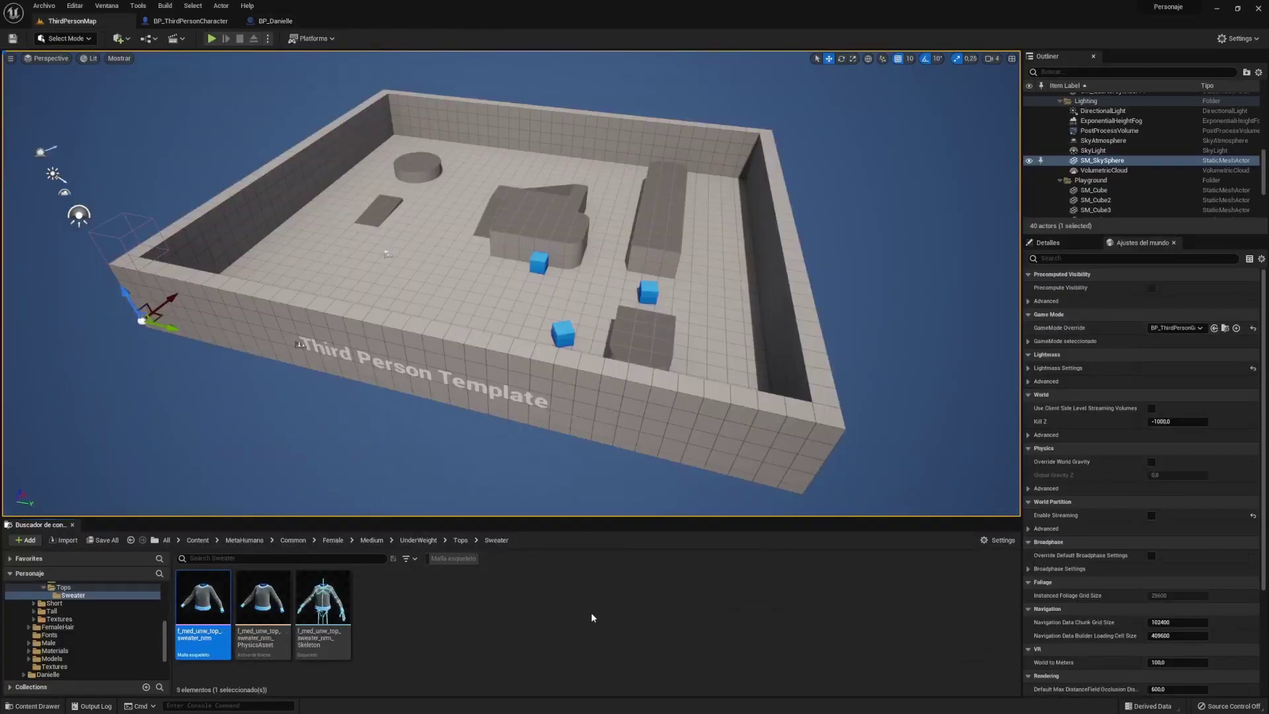
right_click(209, 603)
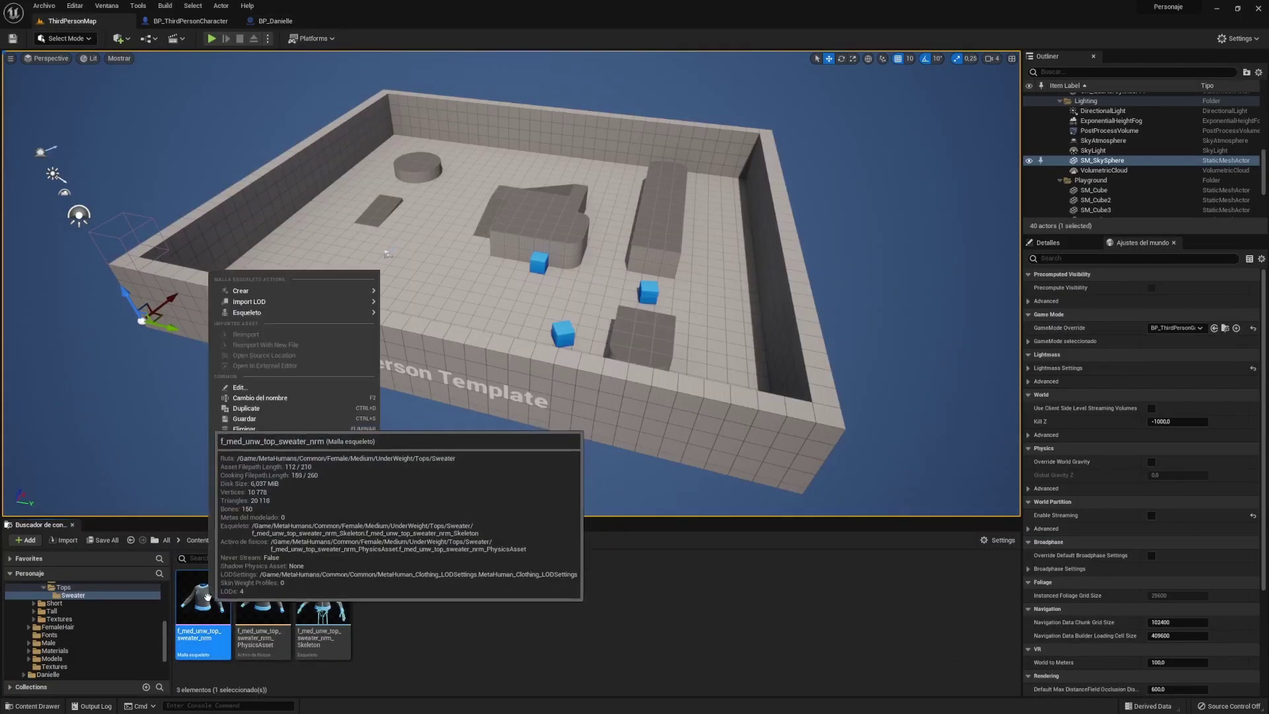
mouse_move(341, 312)
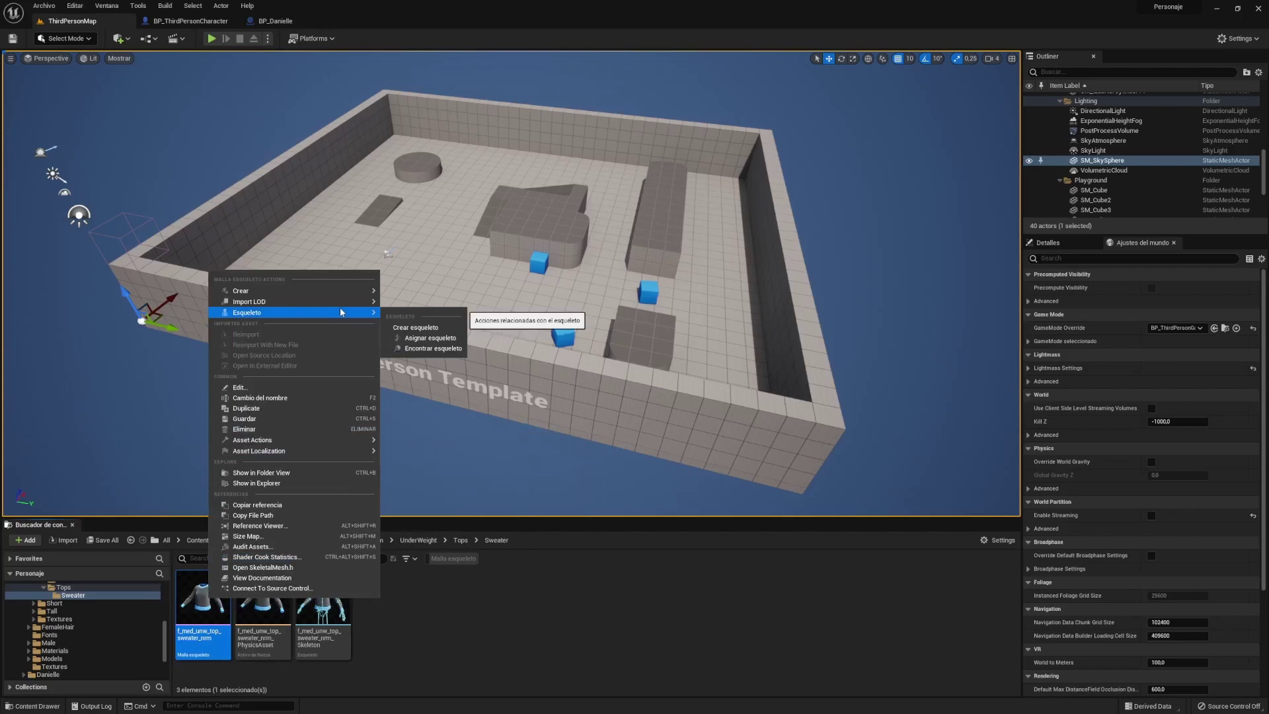
click(450, 340)
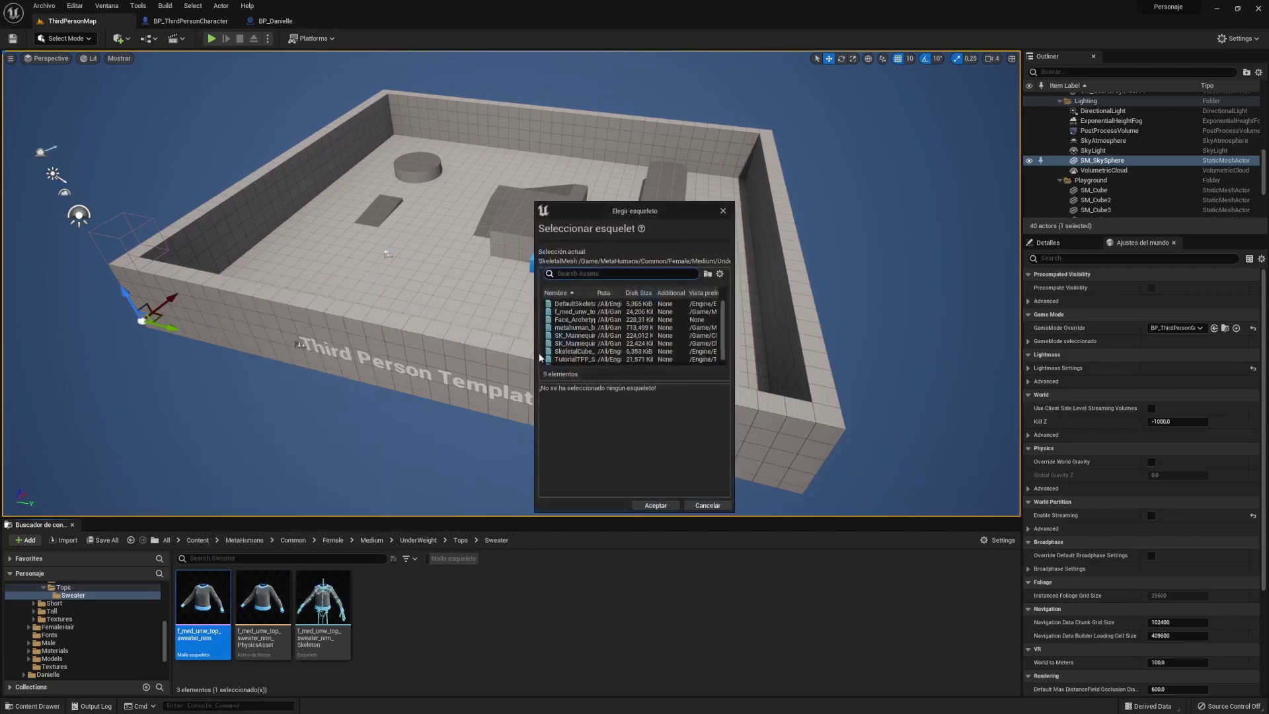
click(606, 334)
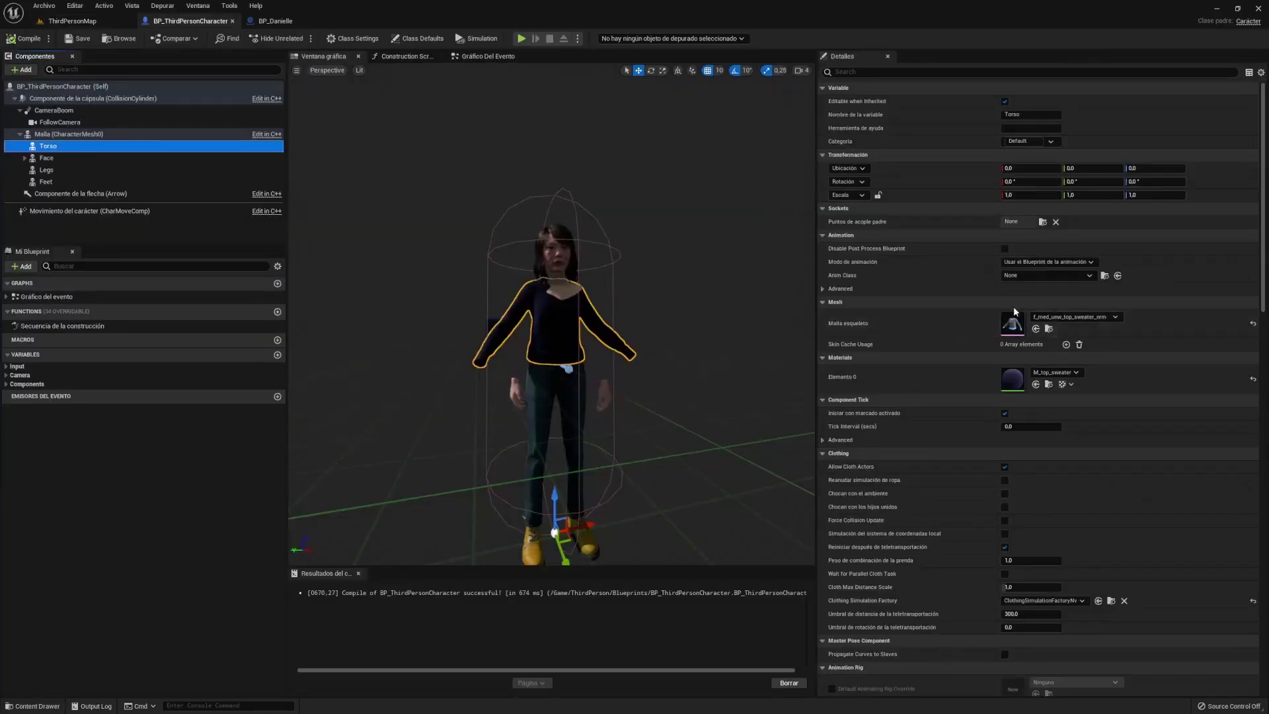
Step: Set the Torso component's Anim Class to ABP_Manny, compile the character blueprint and launch Play
double_click(1012, 323)
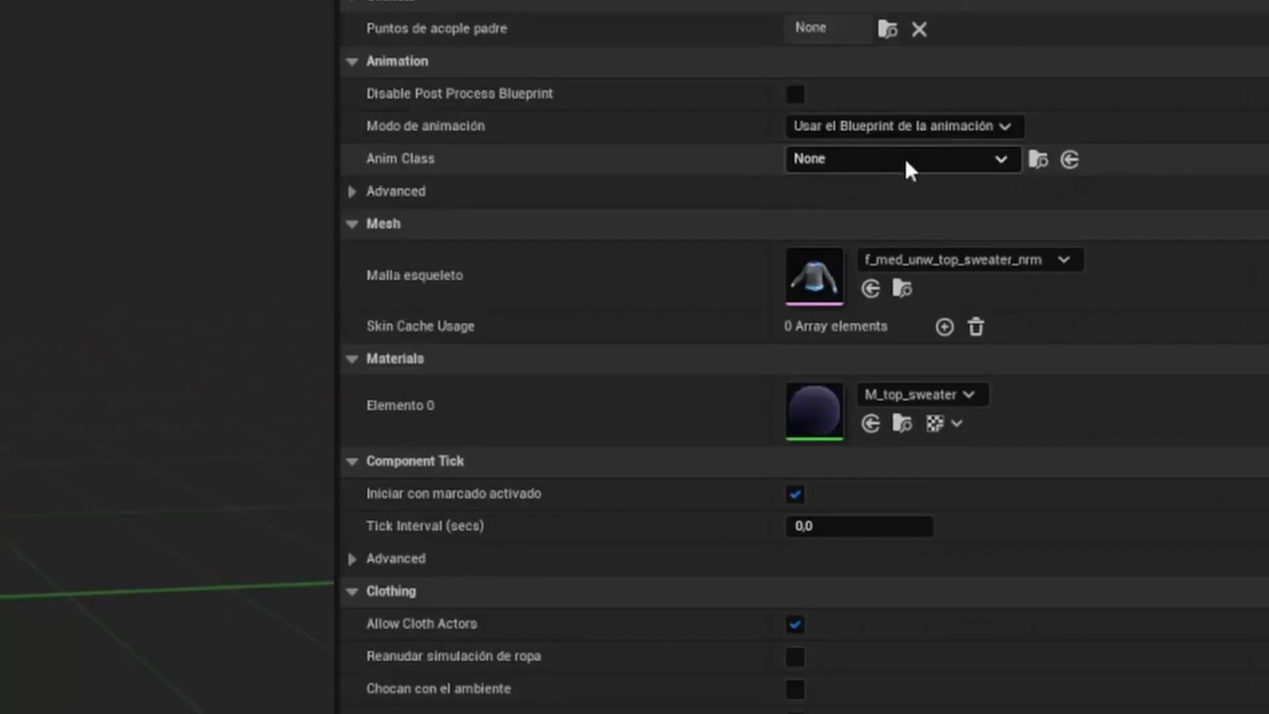
click(906, 168)
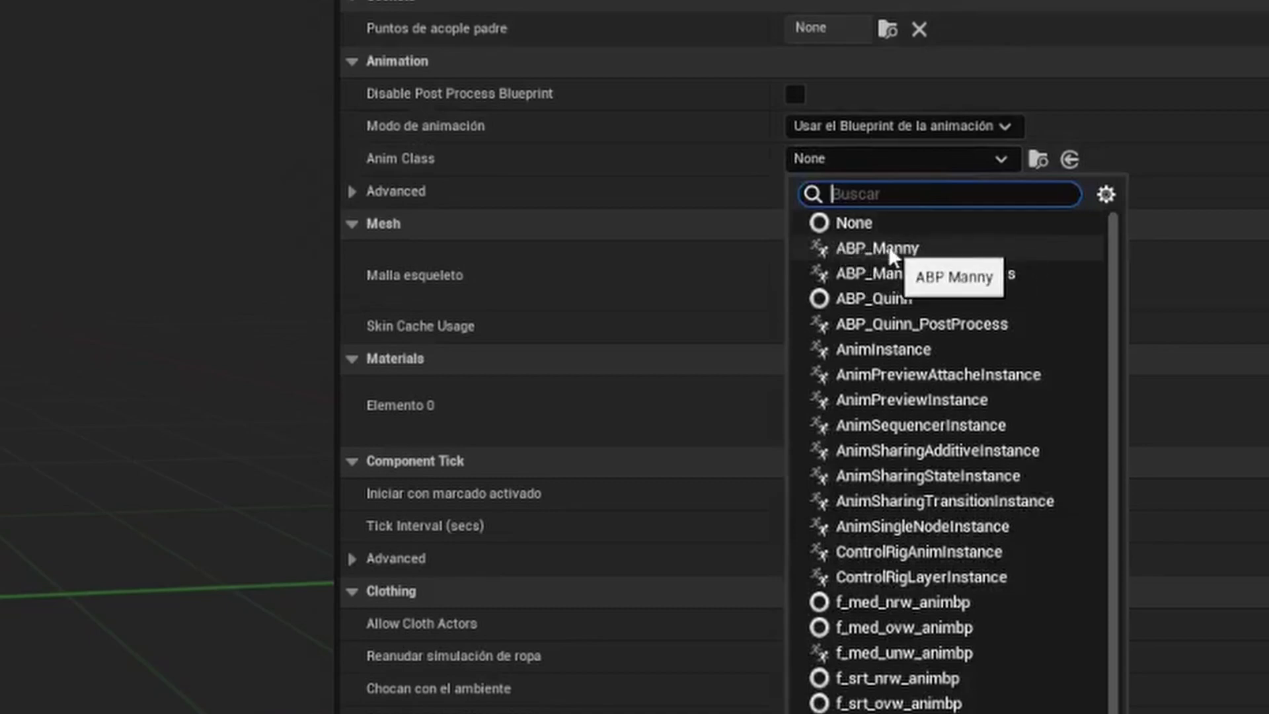
click(888, 247)
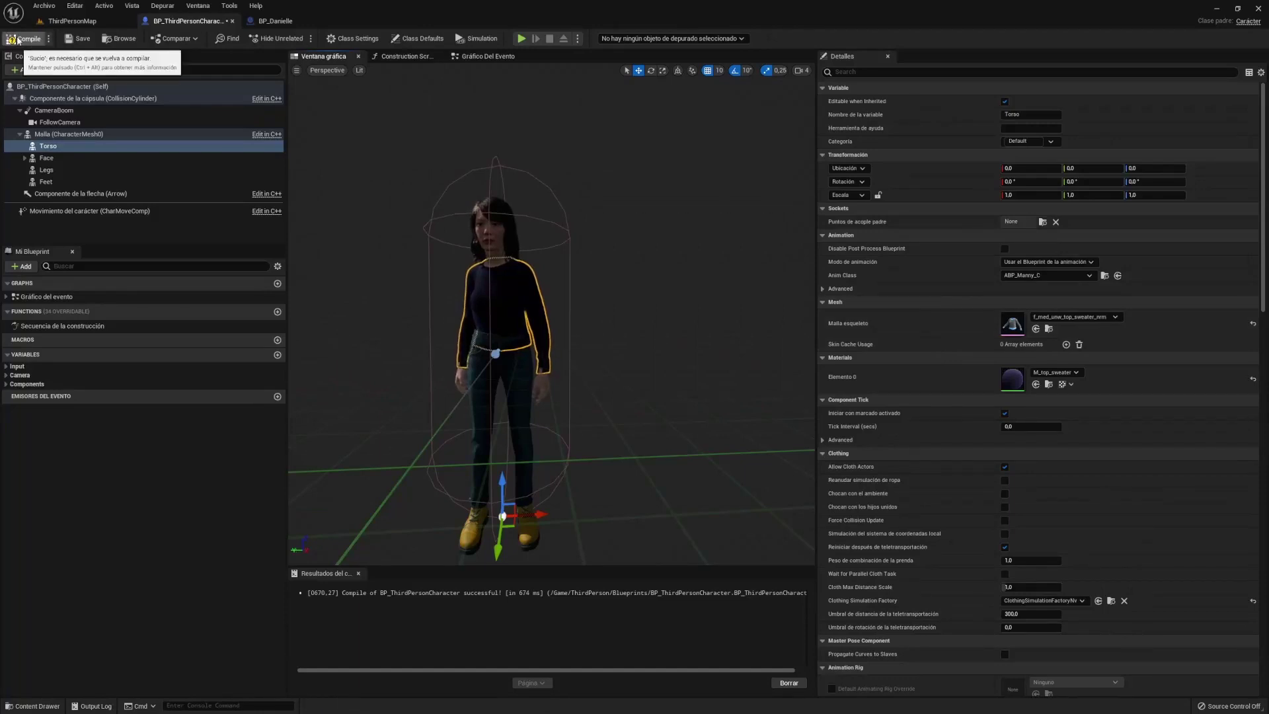
click(23, 40)
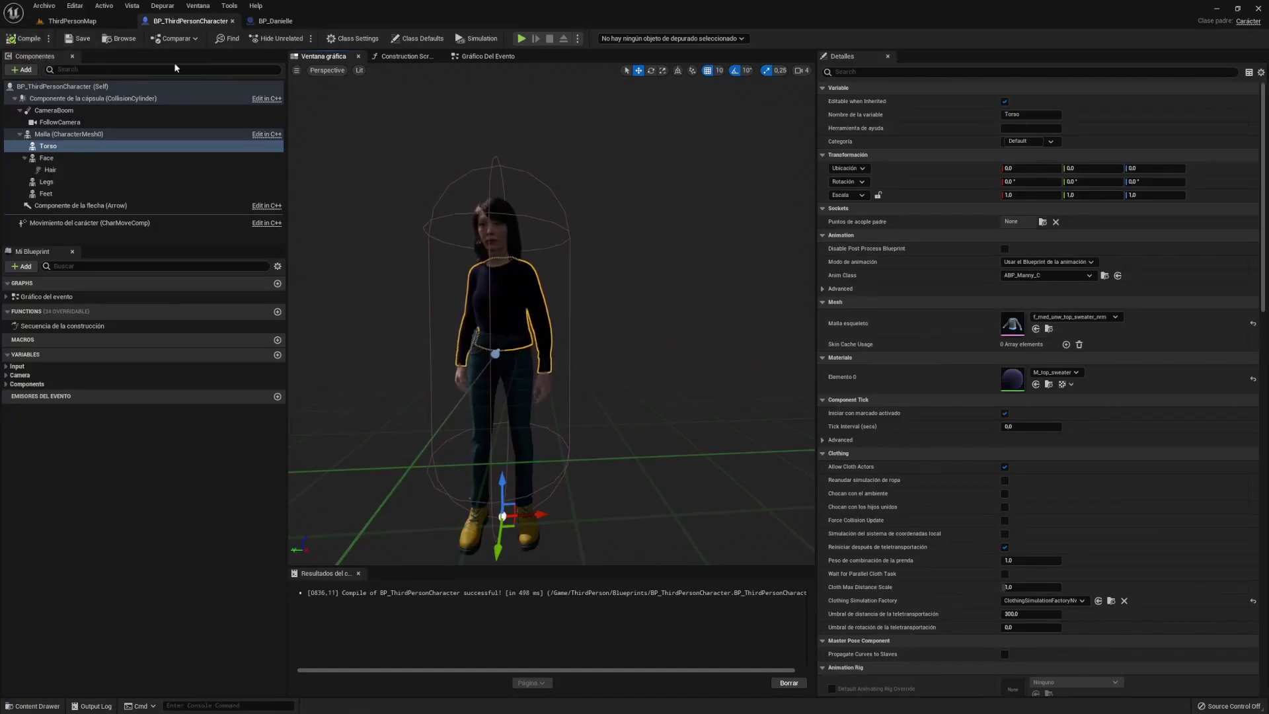
click(522, 39)
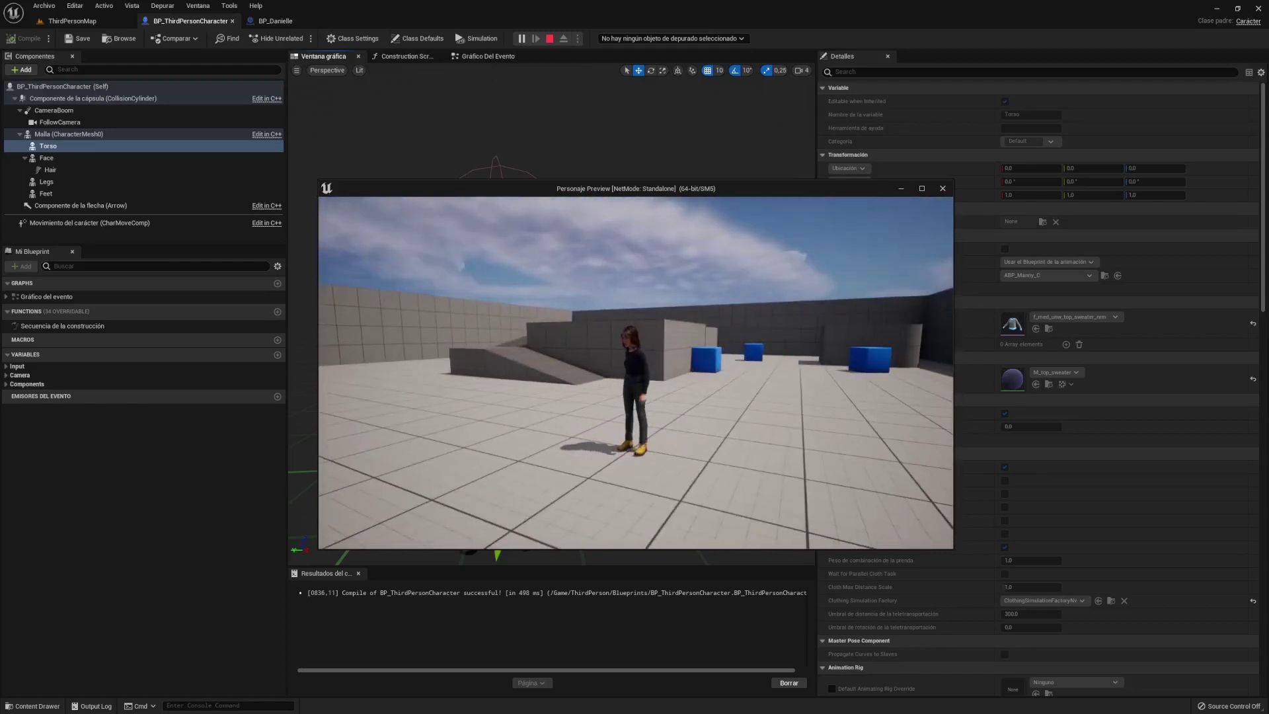
Step: Stop the preview, select the Legs component and assign the SK_Mannequin skeleton to the jeans mesh
key(Escape)
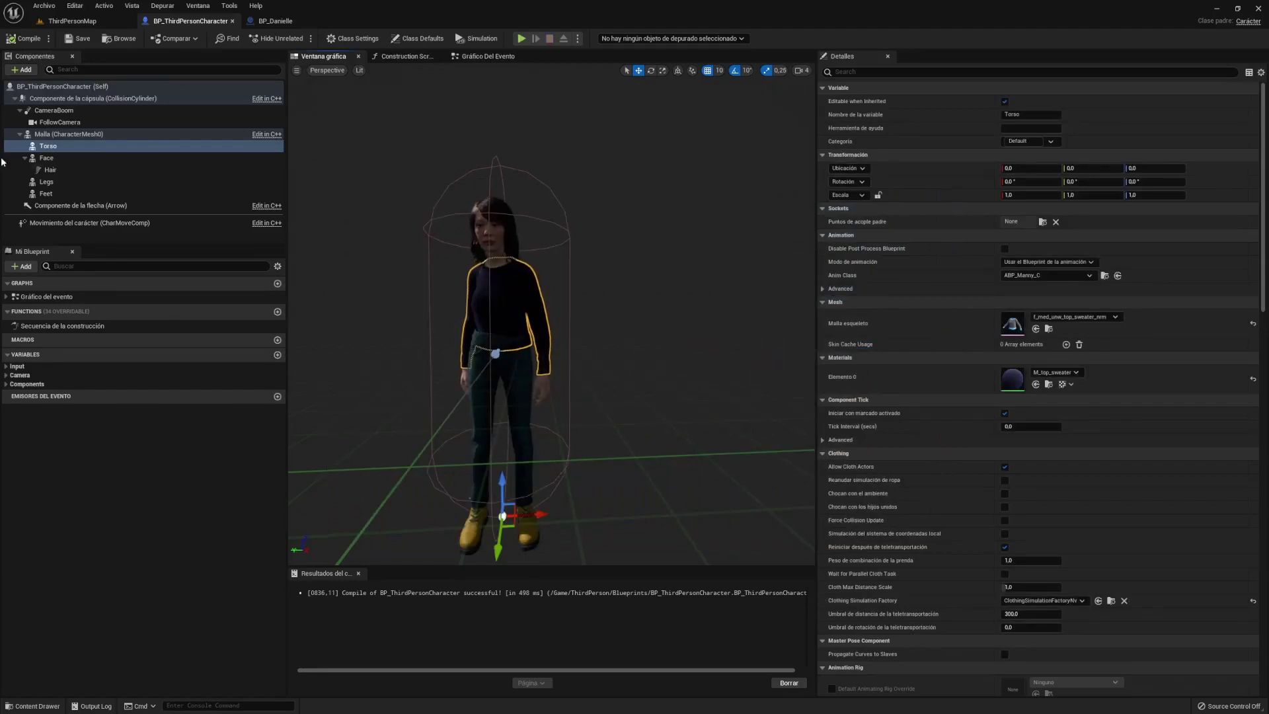
click(45, 183)
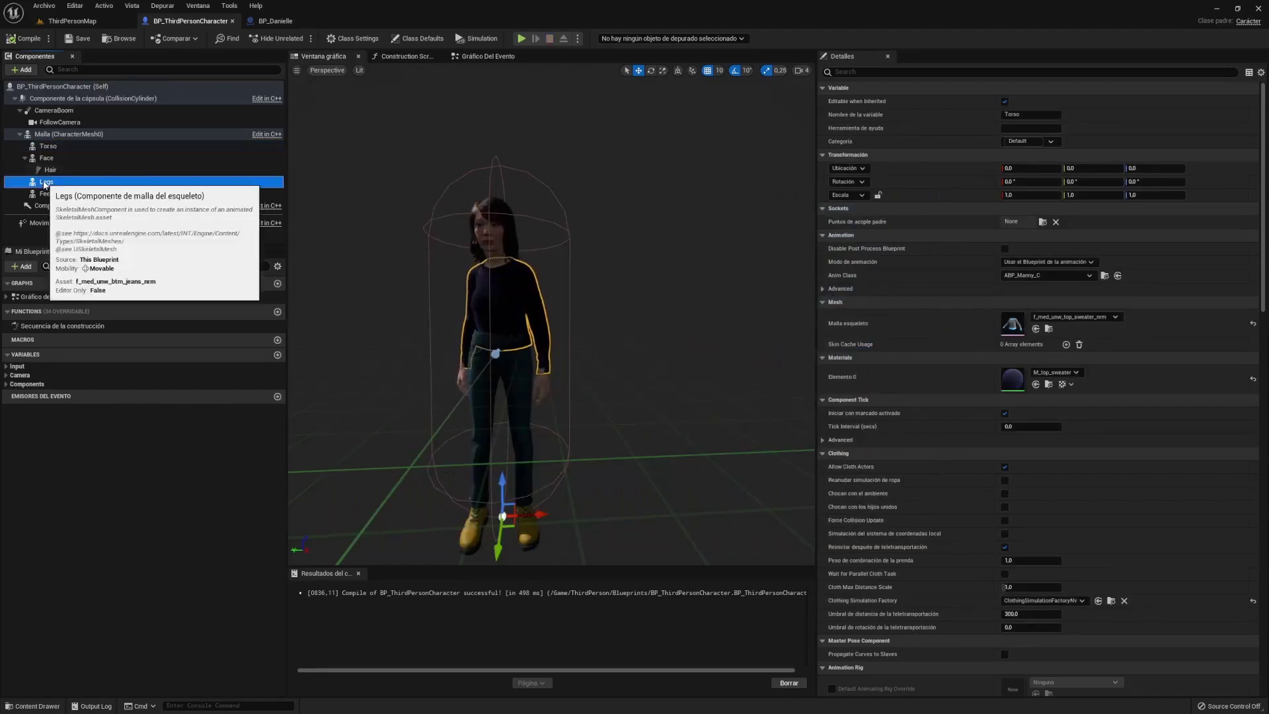
click(1049, 329)
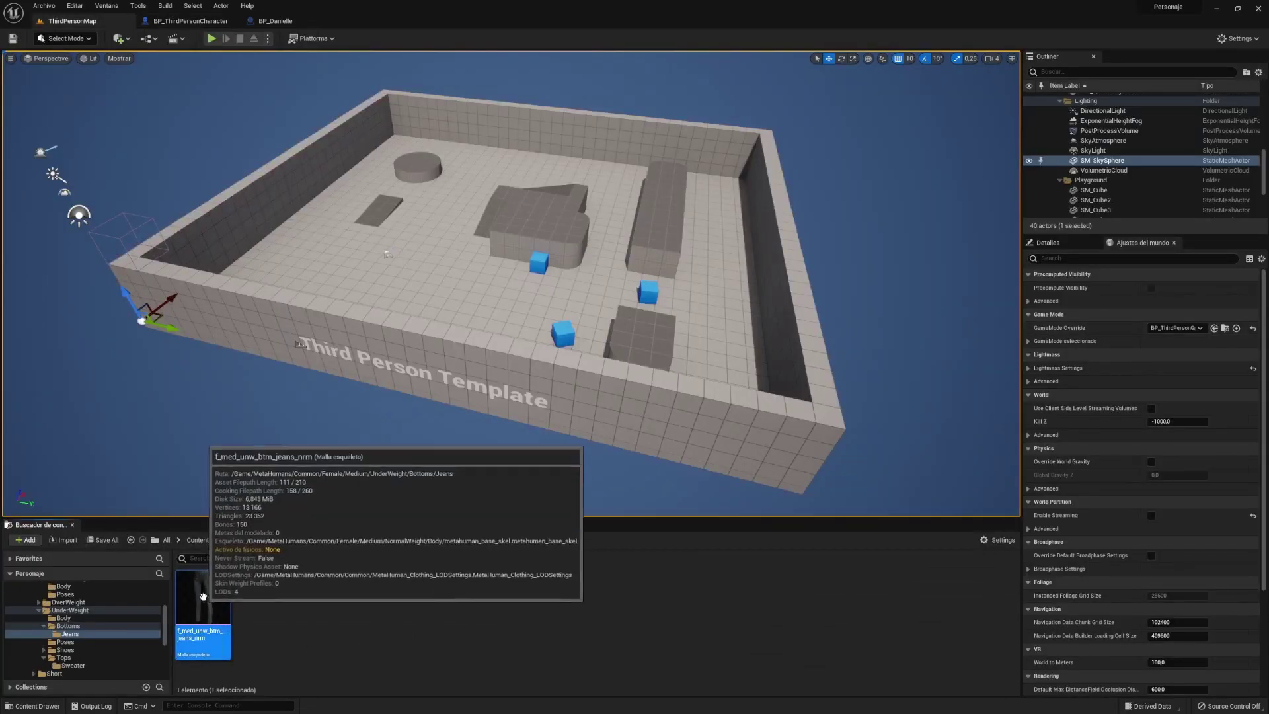
right_click(205, 614)
mouse_move(297, 307)
click(429, 340)
click(574, 335)
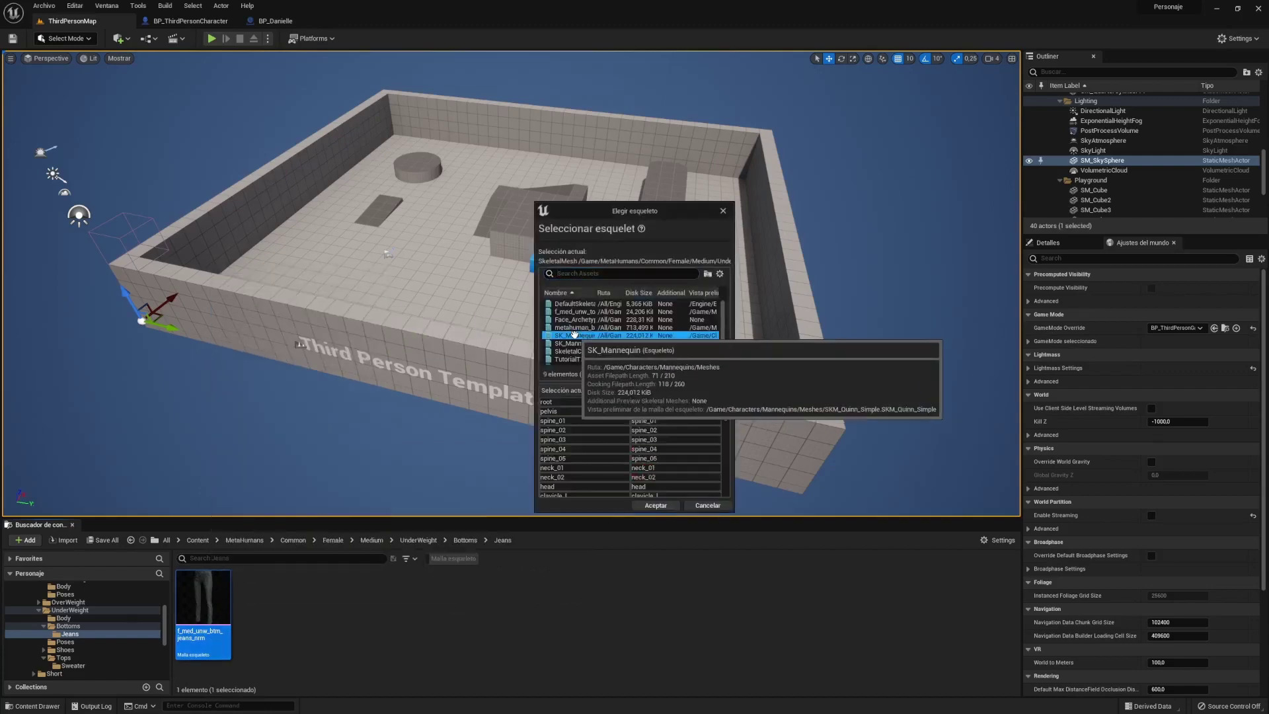
click(655, 505)
click(213, 25)
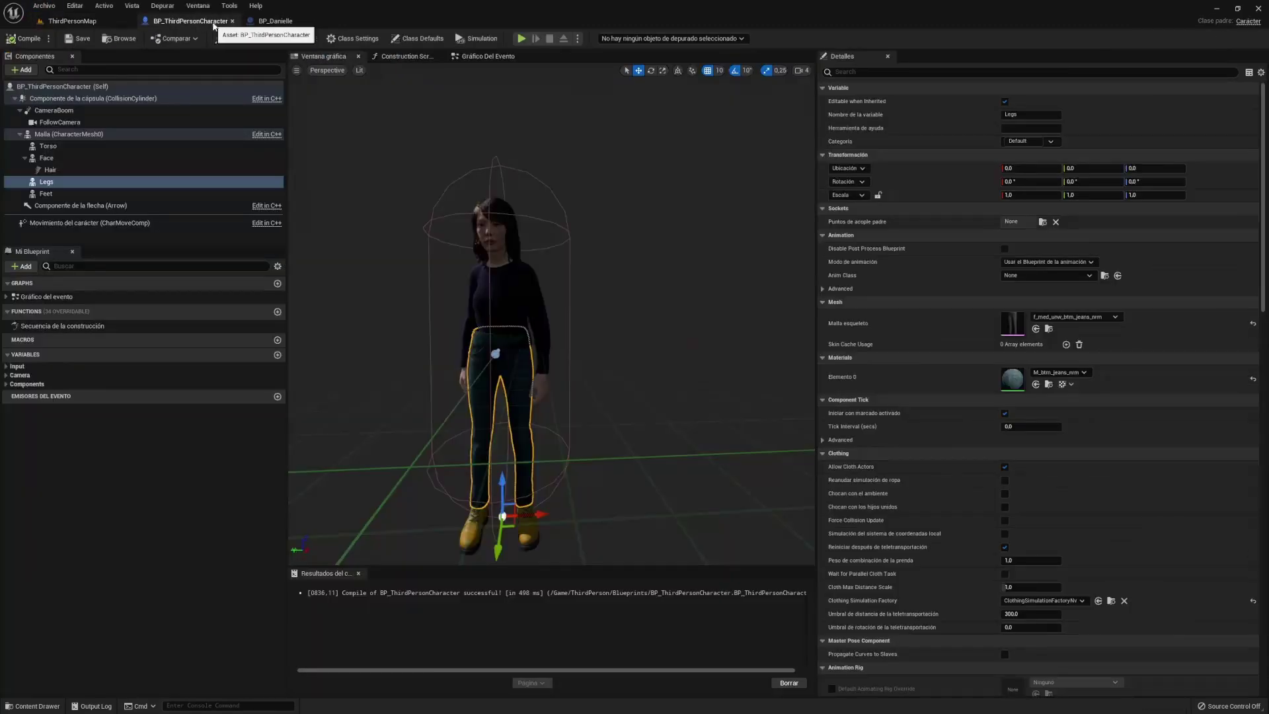
Step: Back in BP_ThirdPersonCharacter, compile and save the blueprint, then start a test play
click(1049, 329)
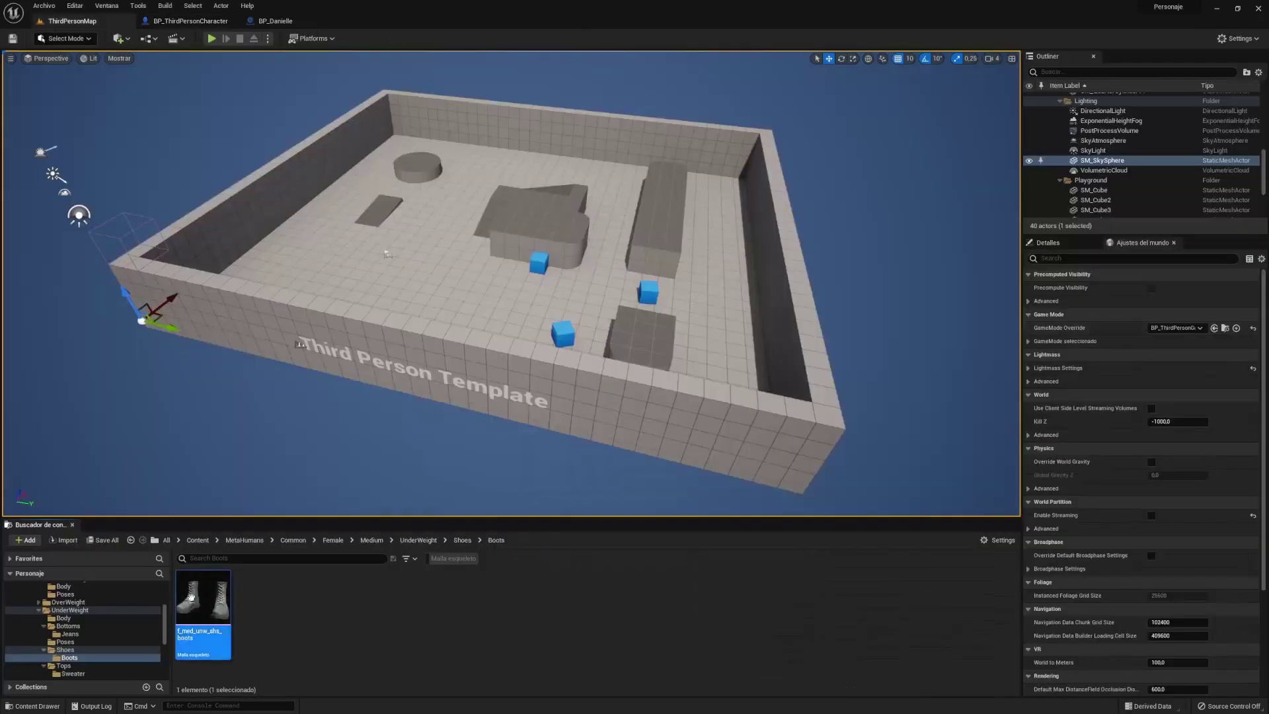
click(706, 502)
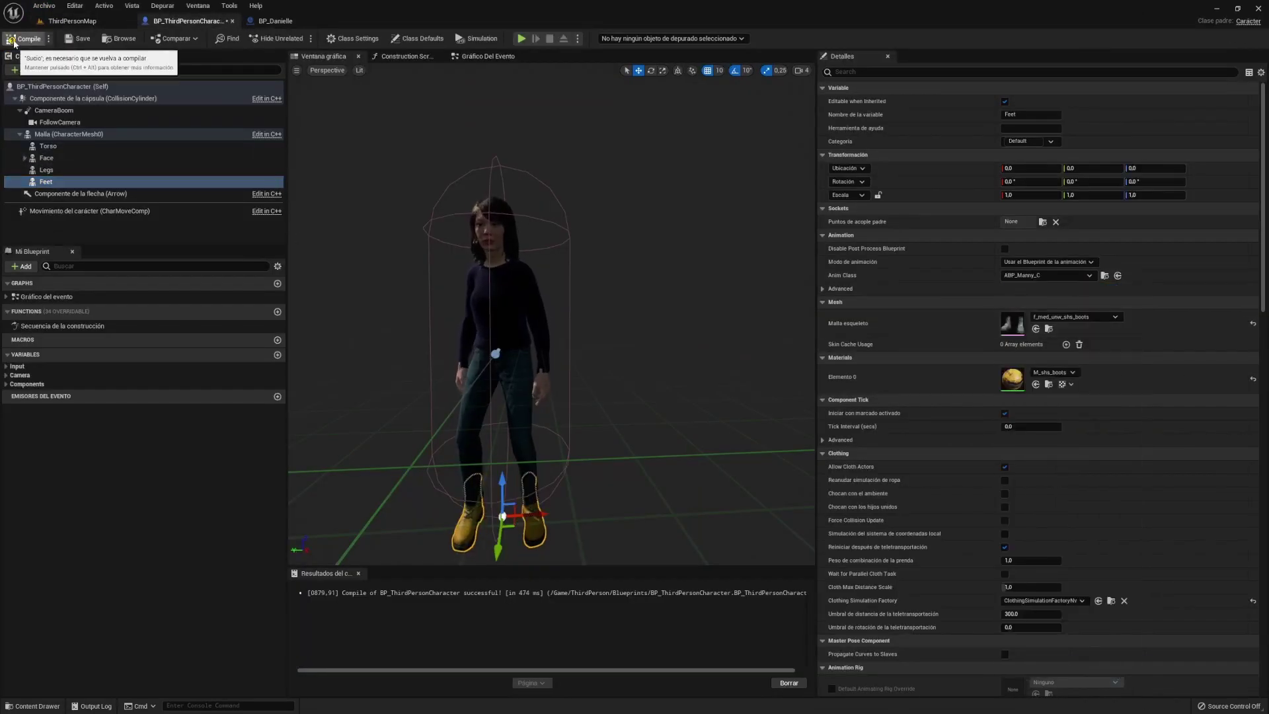
click(26, 39)
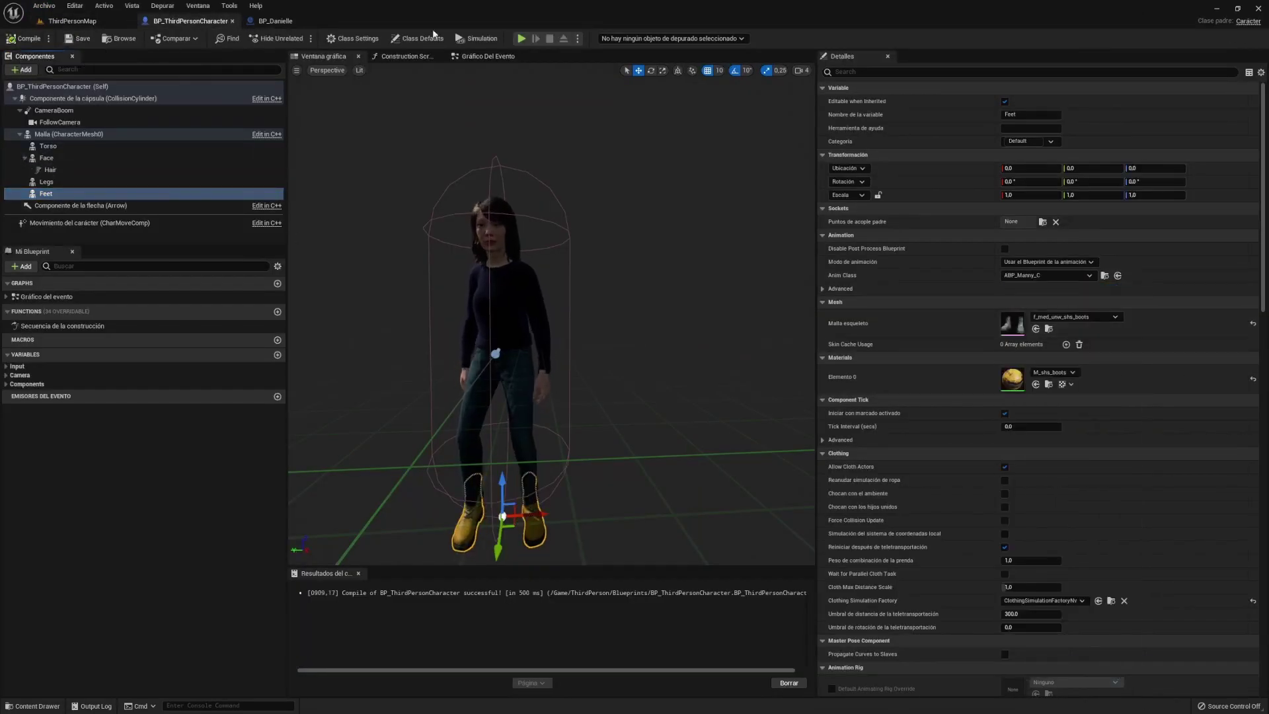
click(78, 39)
click(523, 38)
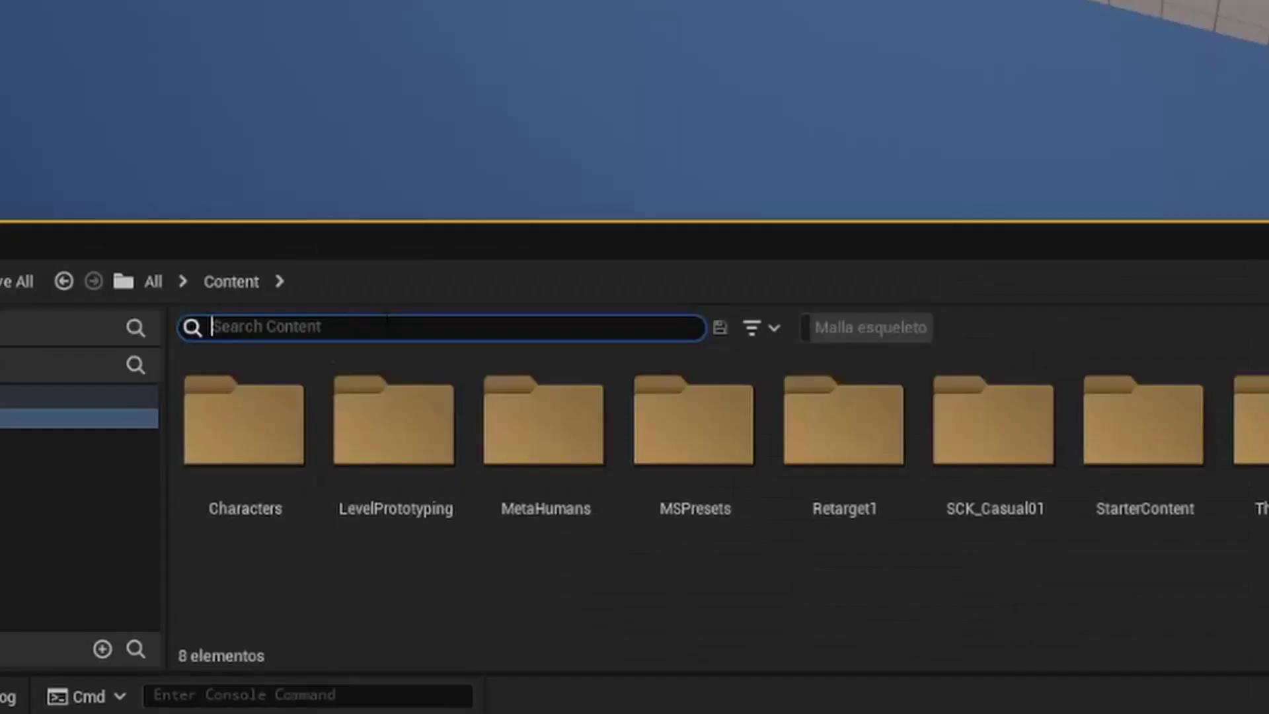
Step: Open ABP_Manny and, from its anim graph, the CR_Mannequin_BasicFootIK control rig
text(ab)
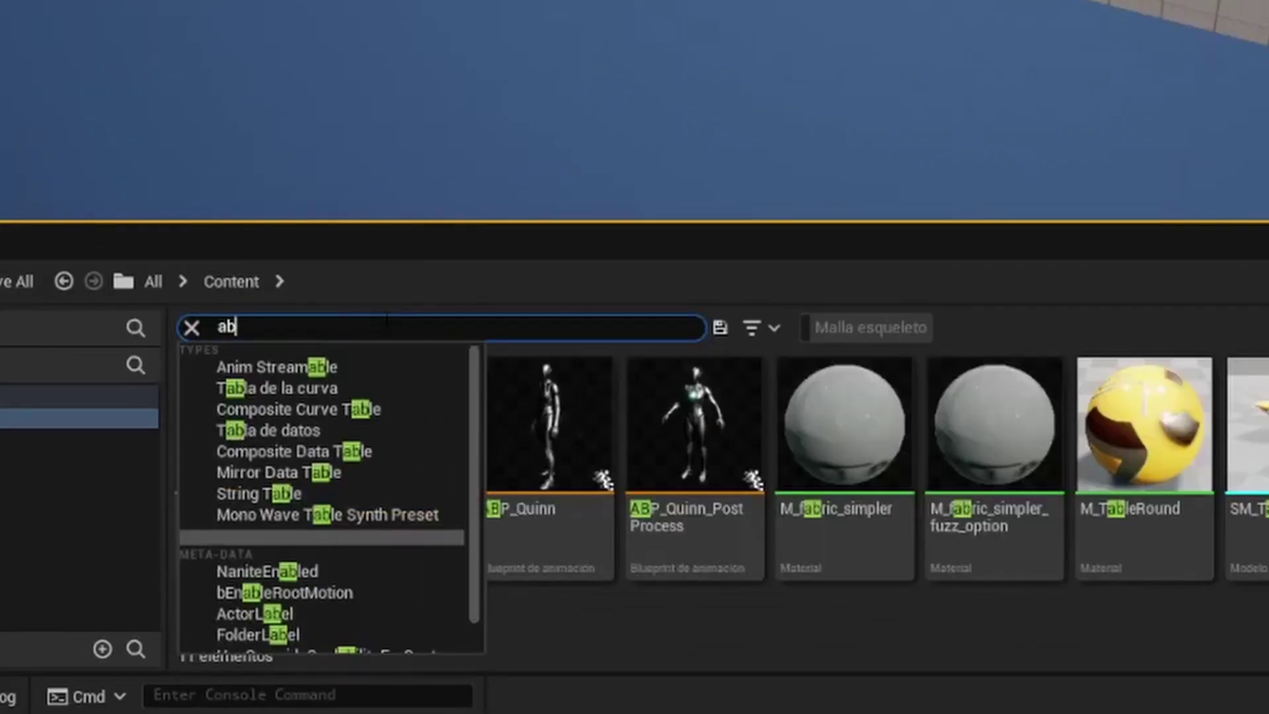
text(p)
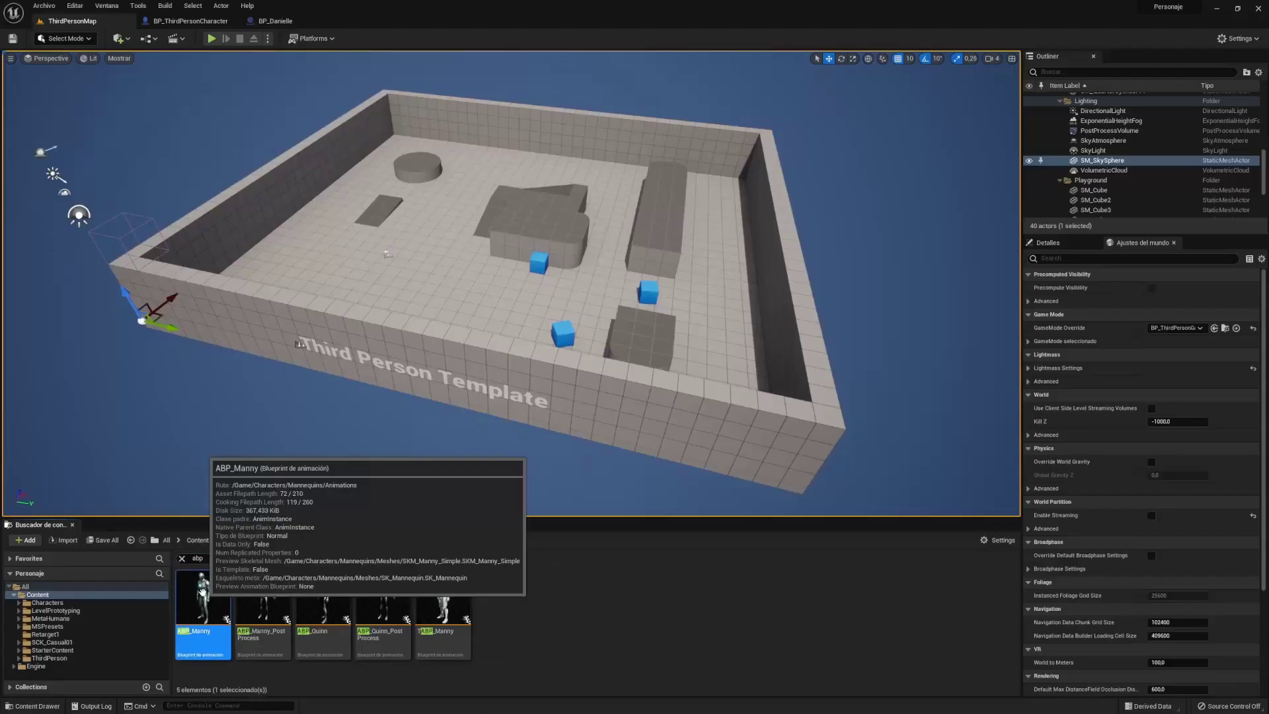
double_click(204, 593)
right_drag(422, 360, 490, 451)
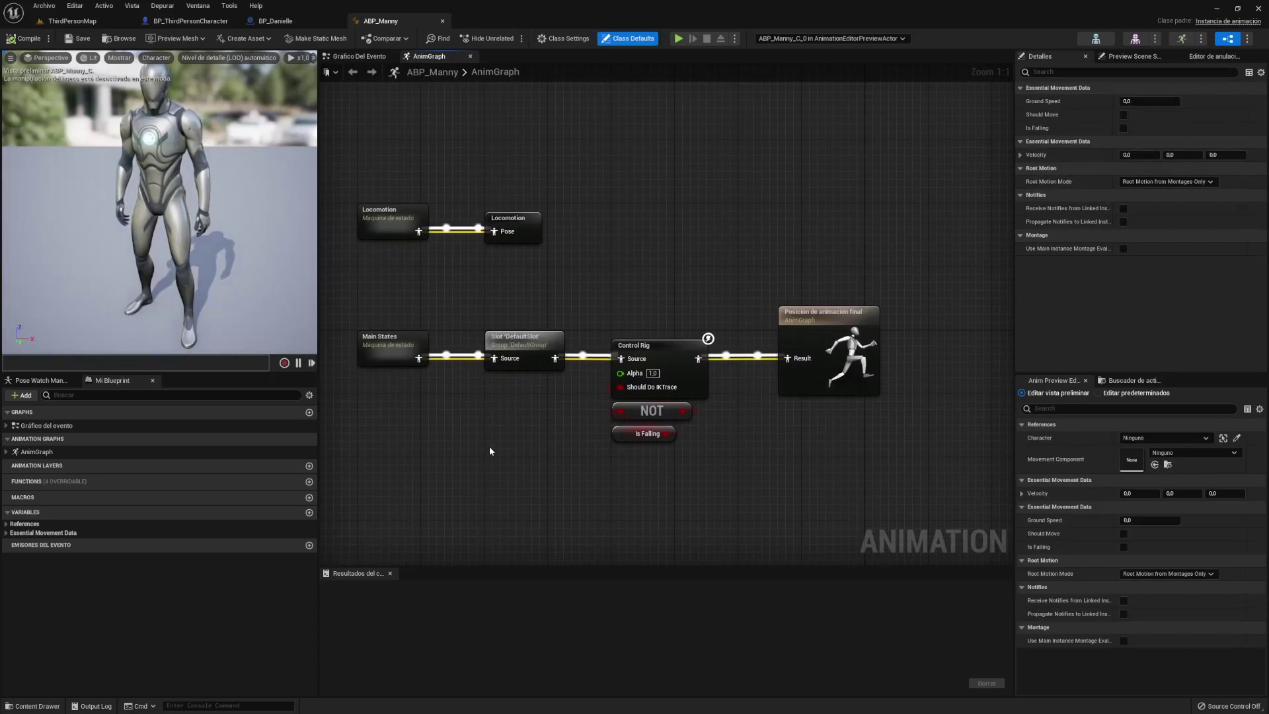
double_click(660, 347)
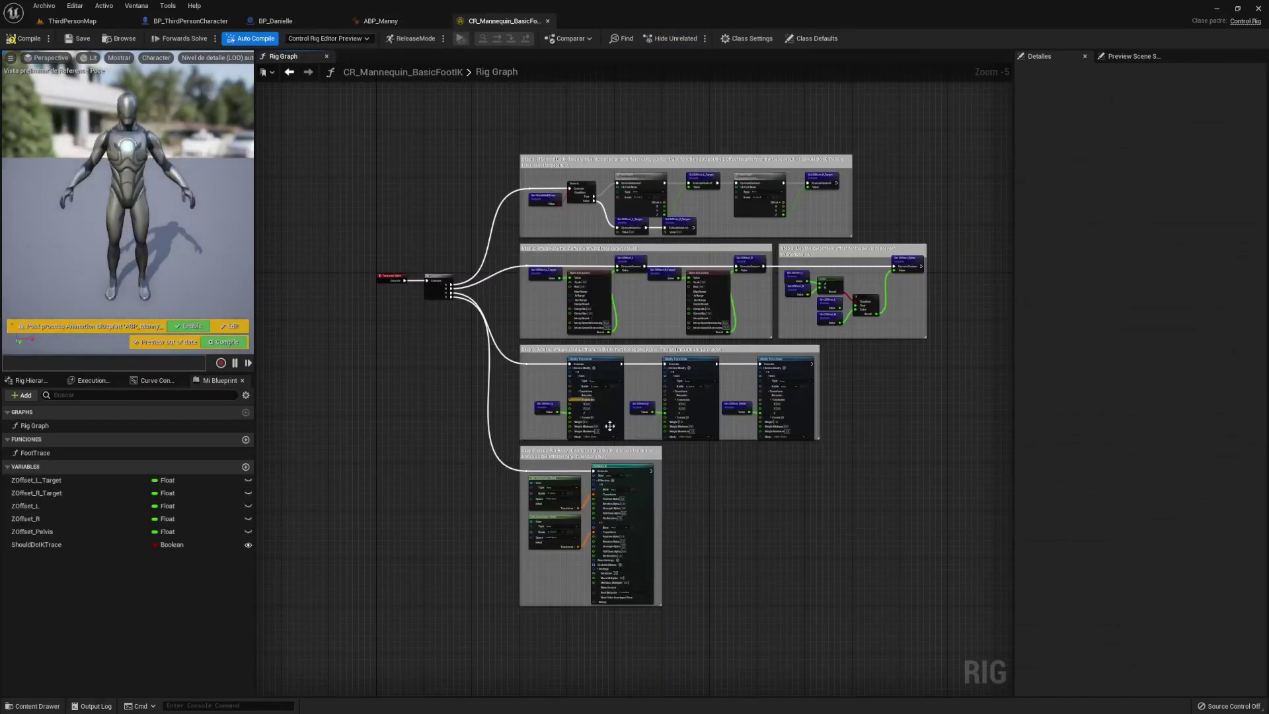
Step: Set the Full Body IK Root bone in the rig's Step 5 node to animation_root
mouse_move(712, 516)
right_down()
mouse_move(717, 401)
mouse_move(771, 347)
mouse_move(857, 345)
right_up()
scroll(708, 400, up, 2)
scroll(822, 354, up, 1)
scroll(815, 348, up, 1)
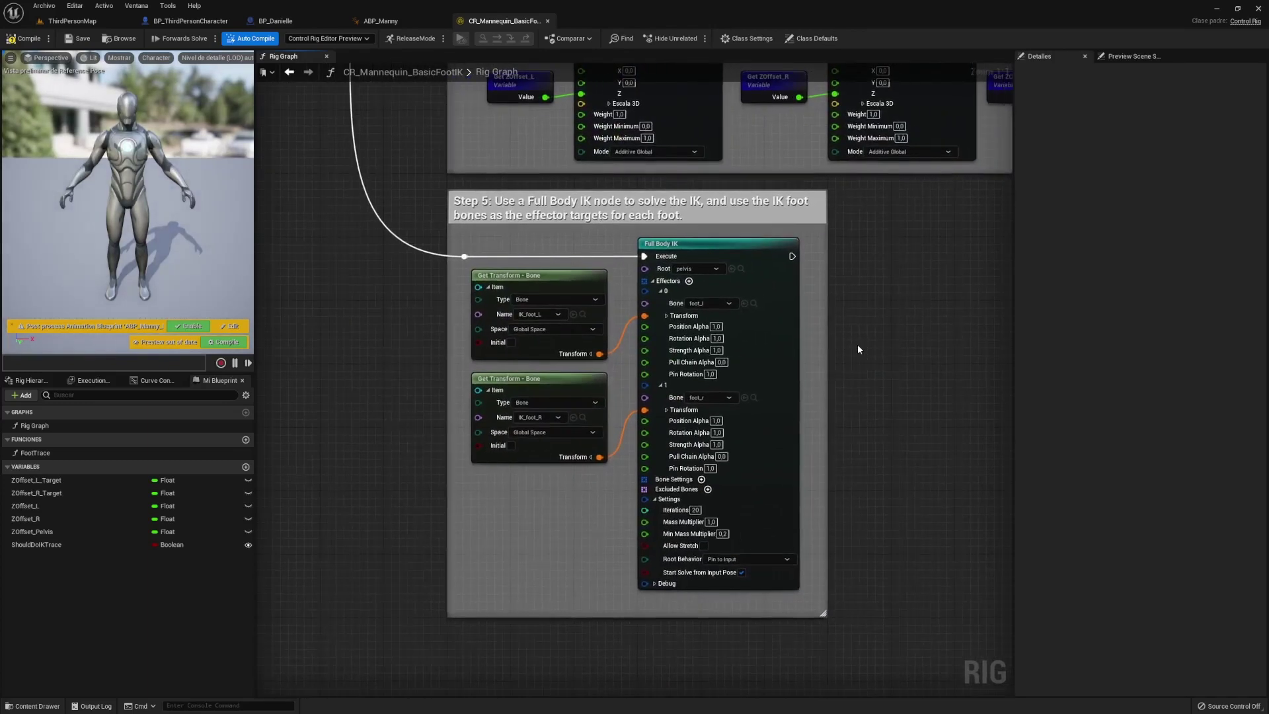
click(714, 269)
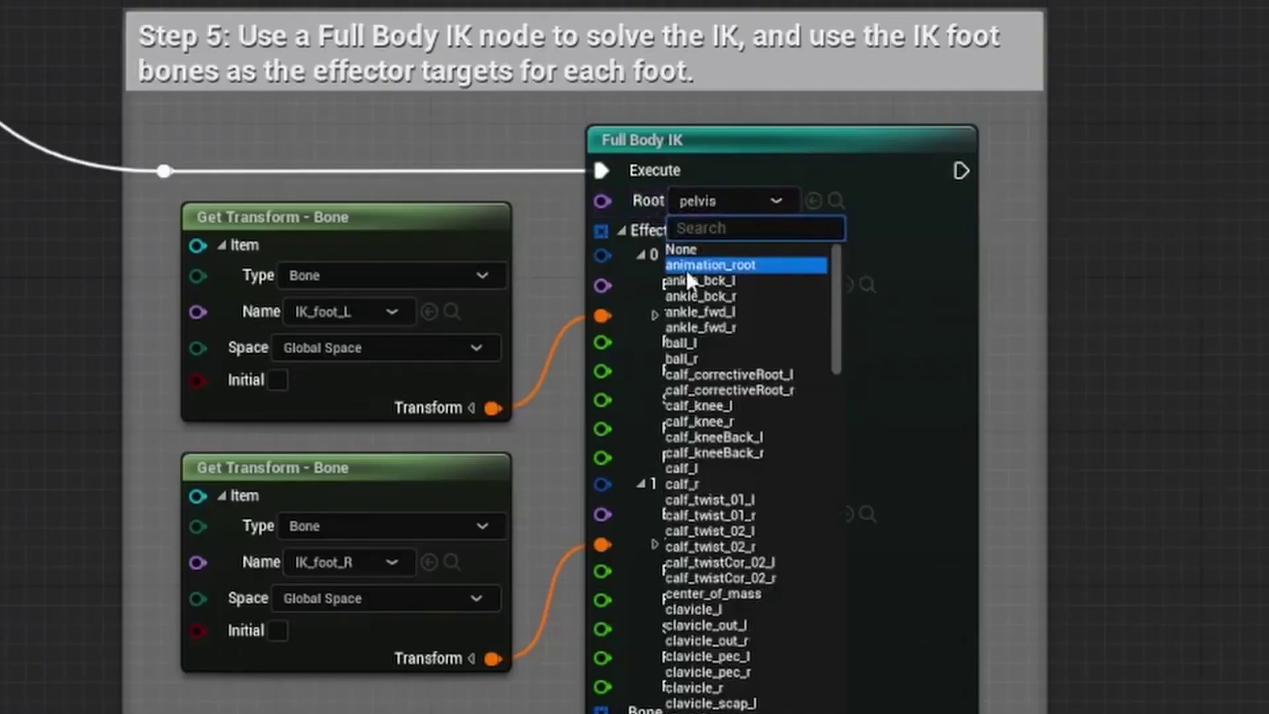
click(769, 266)
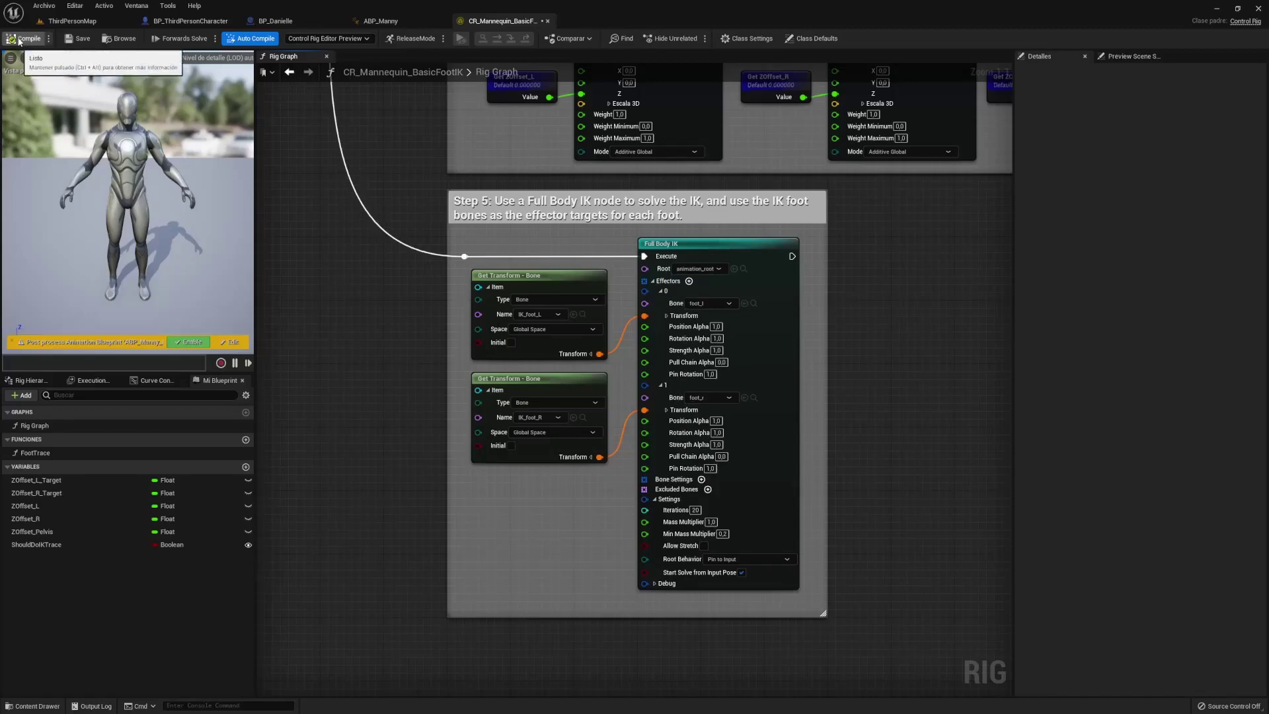
Step: Compile and save the control rig, then start playing the level
click(77, 39)
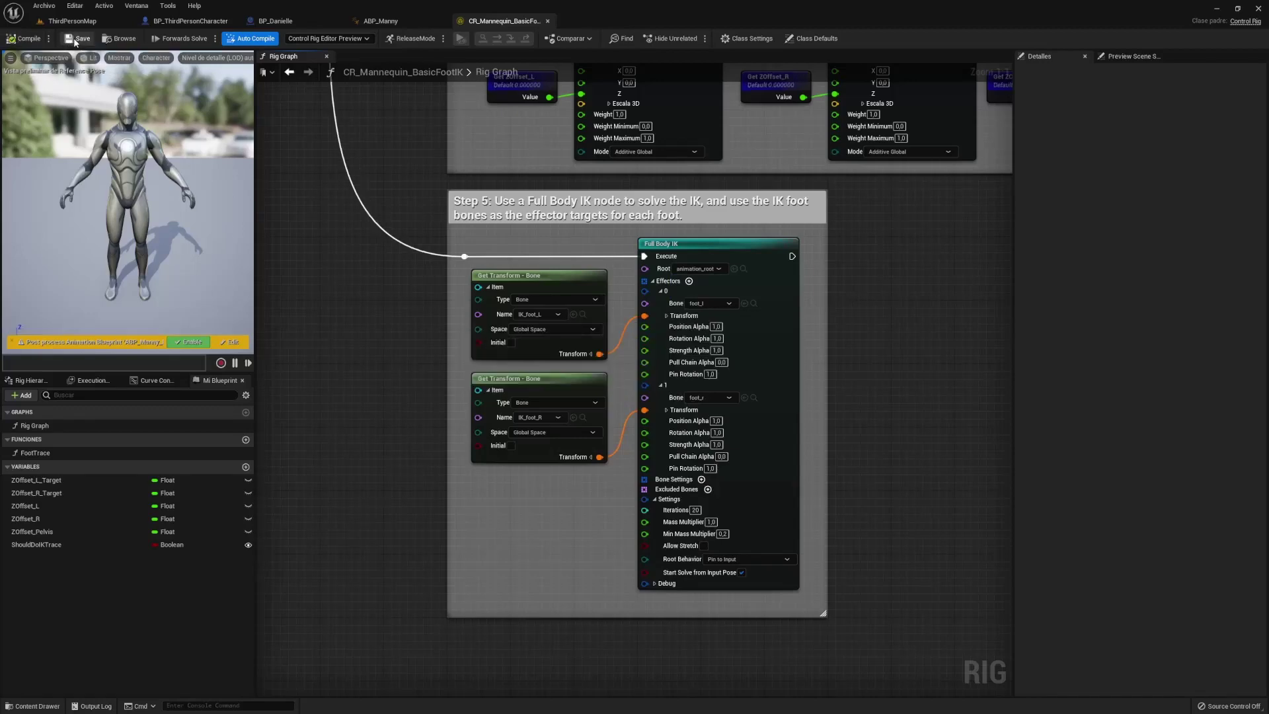
click(72, 20)
click(211, 38)
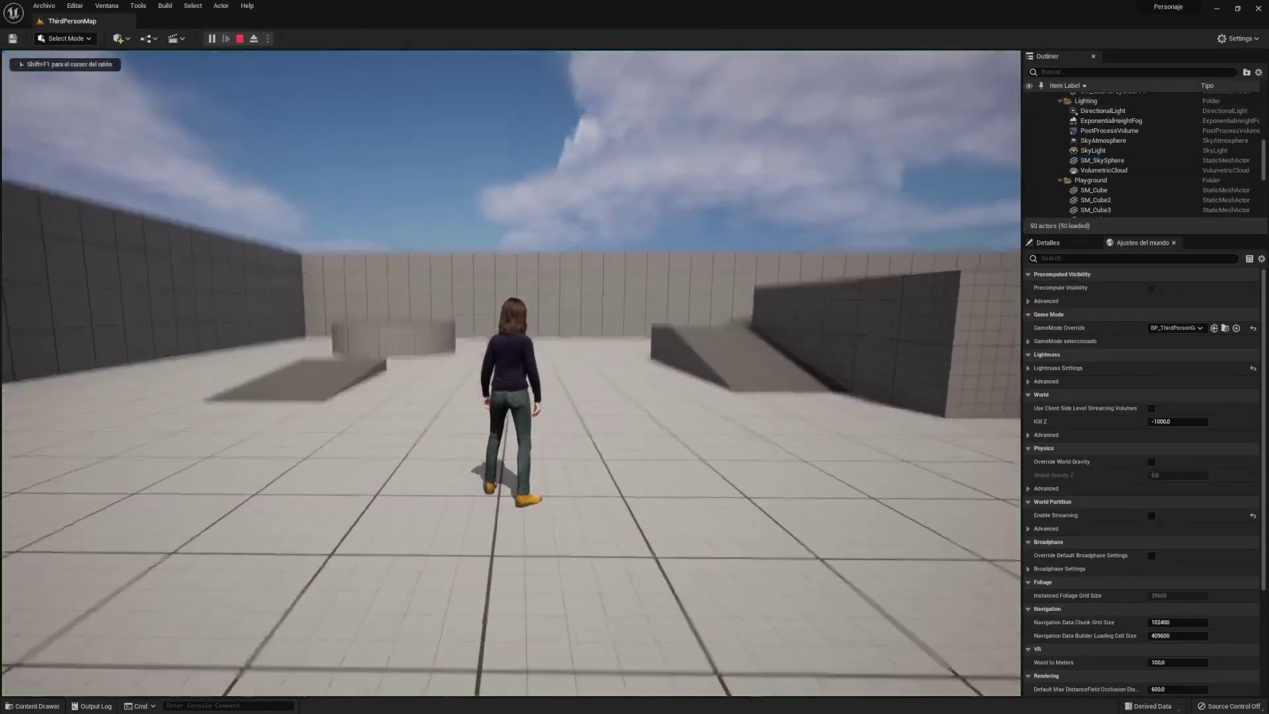
Step: Run the character forward, jump onto the ramp and blocks, then run back, rightward and away across the level
key(w)
key(space)
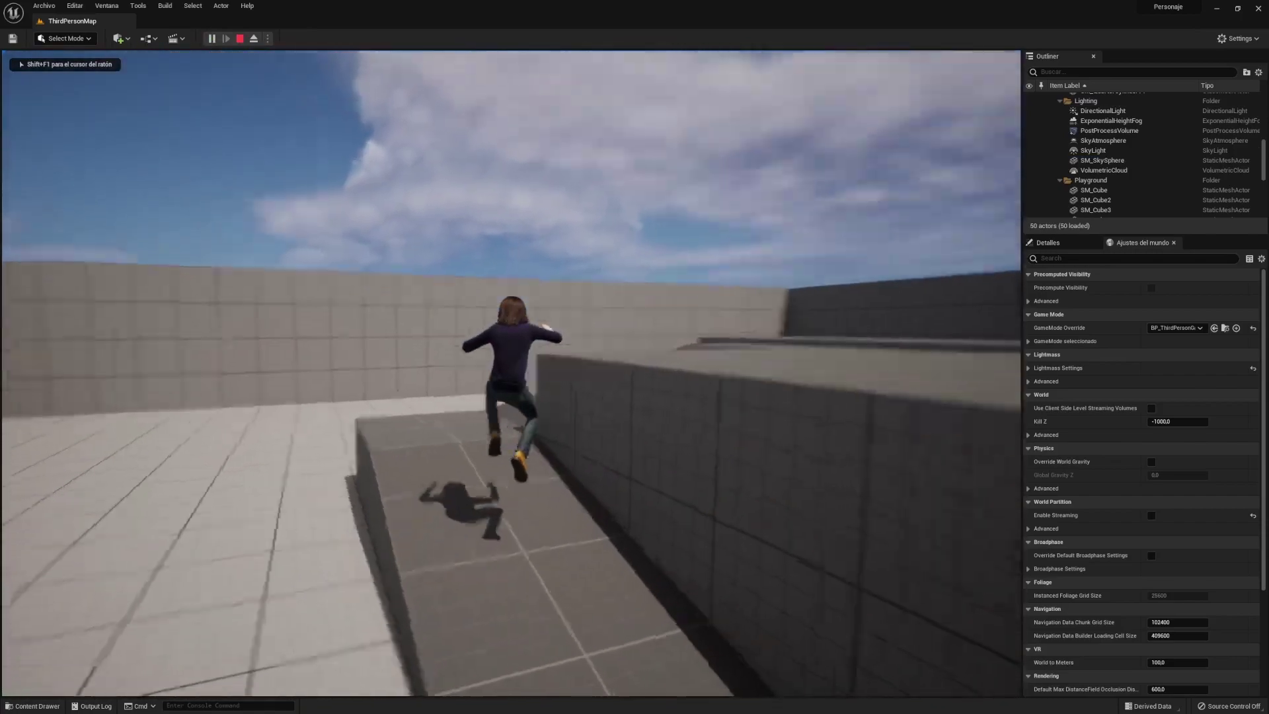
key(w)
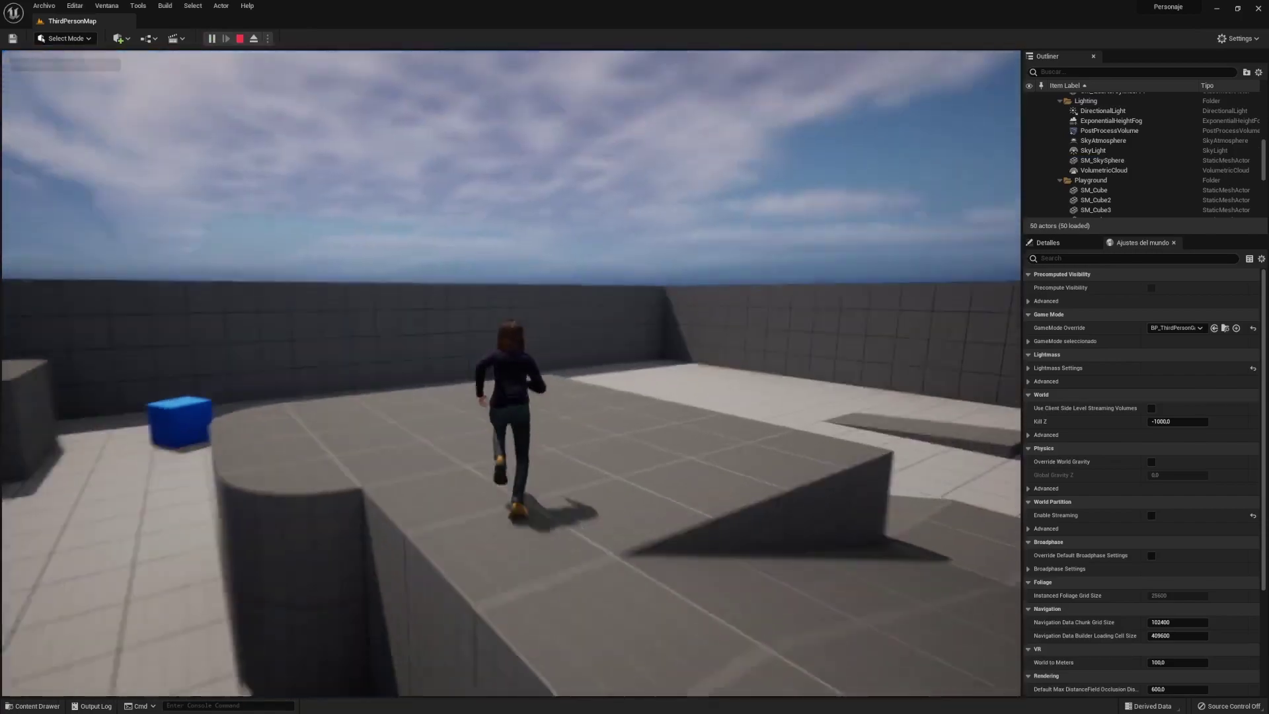
key(w)
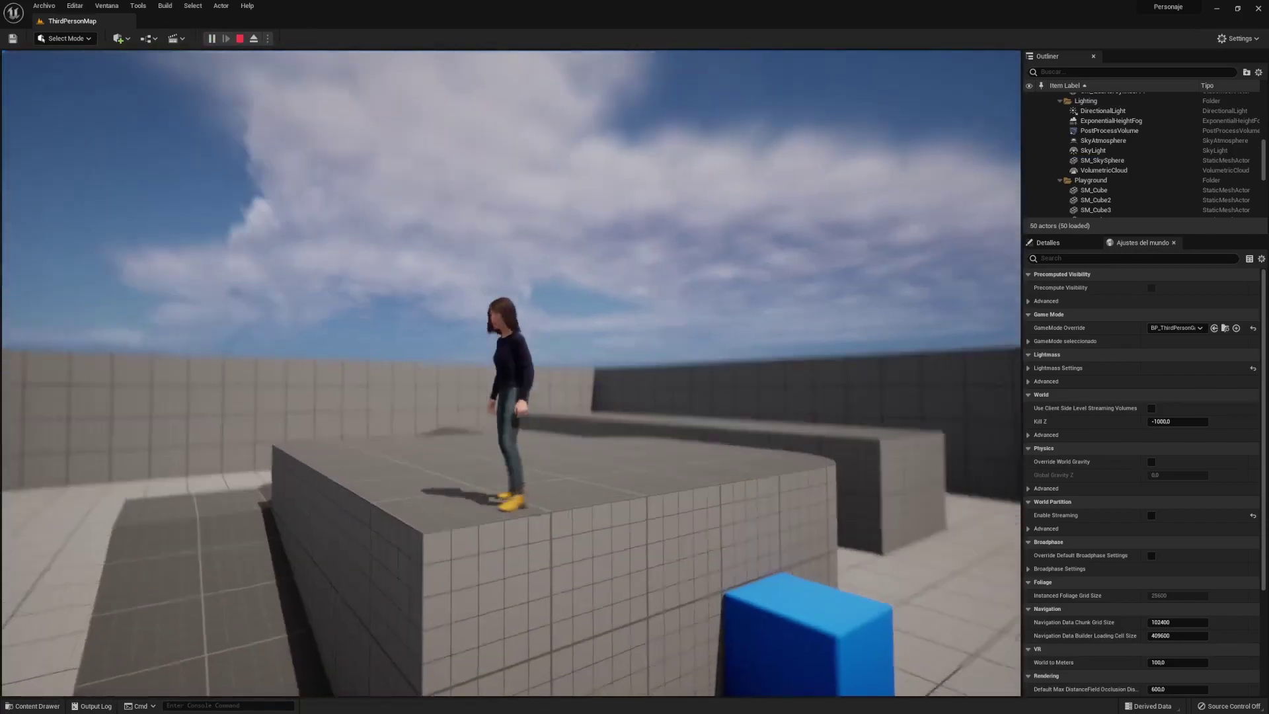
key(w)
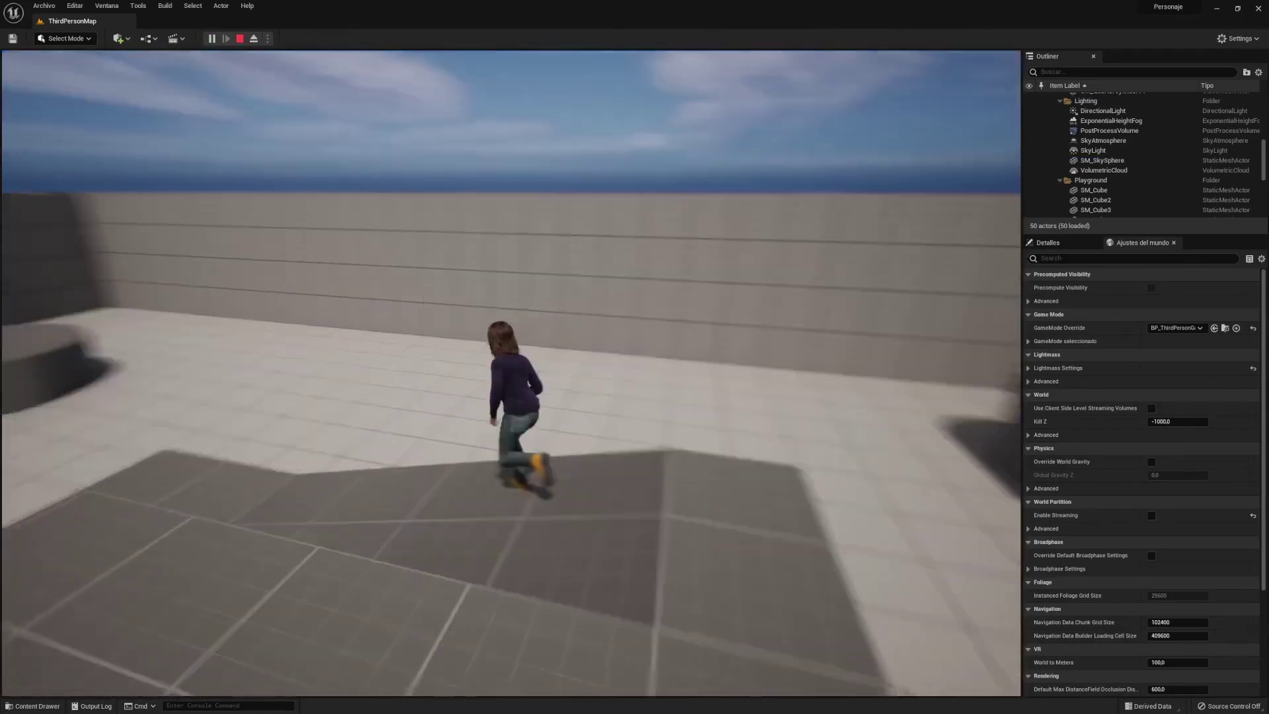
key(w)
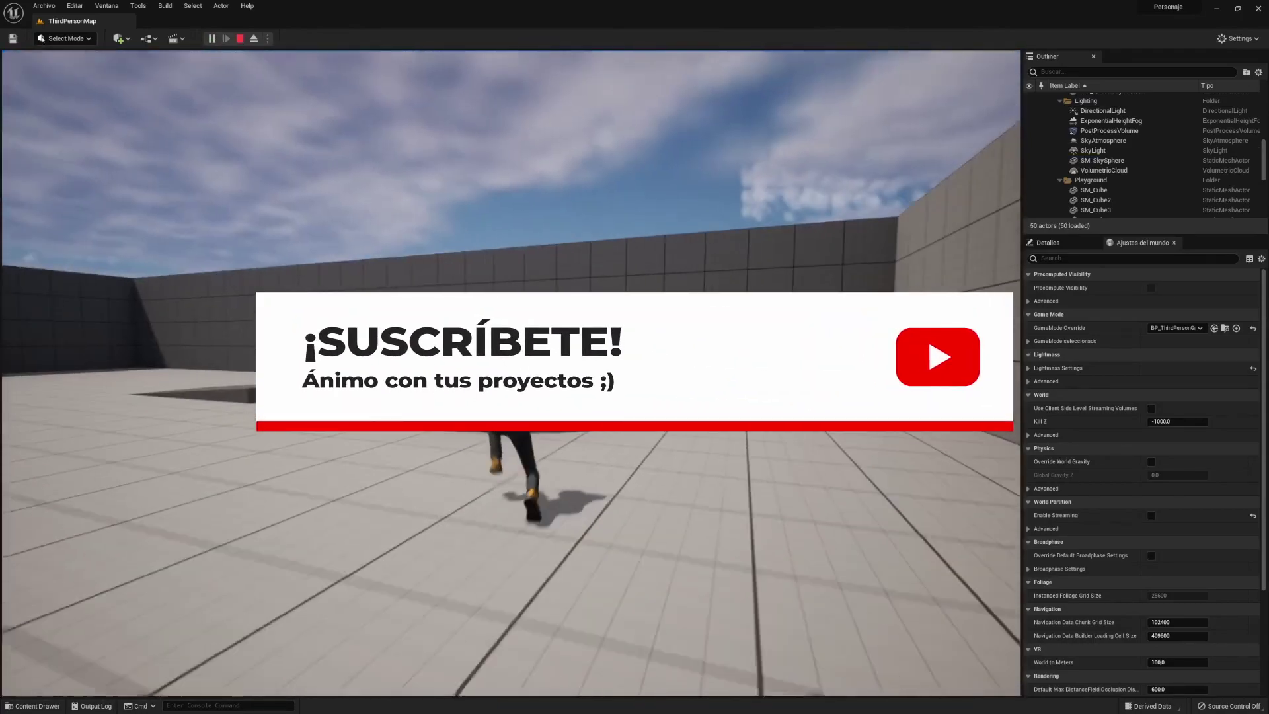
key(w)
key(w)
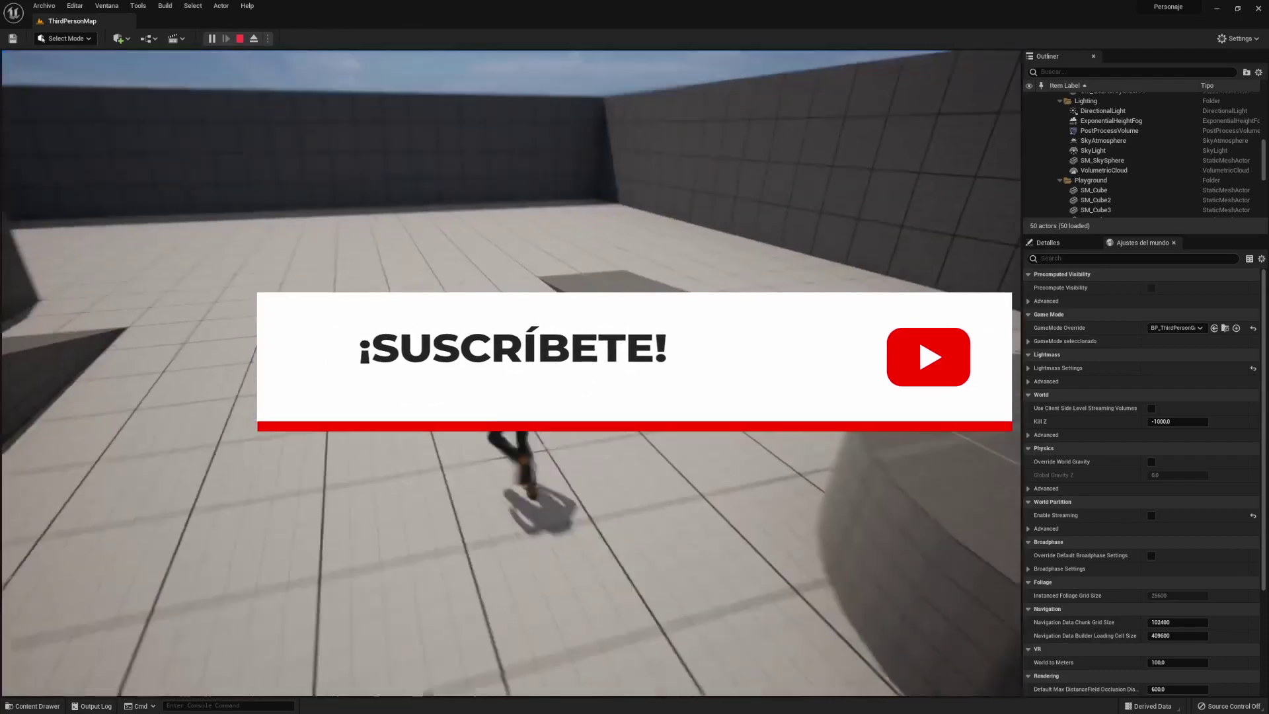
key(w)
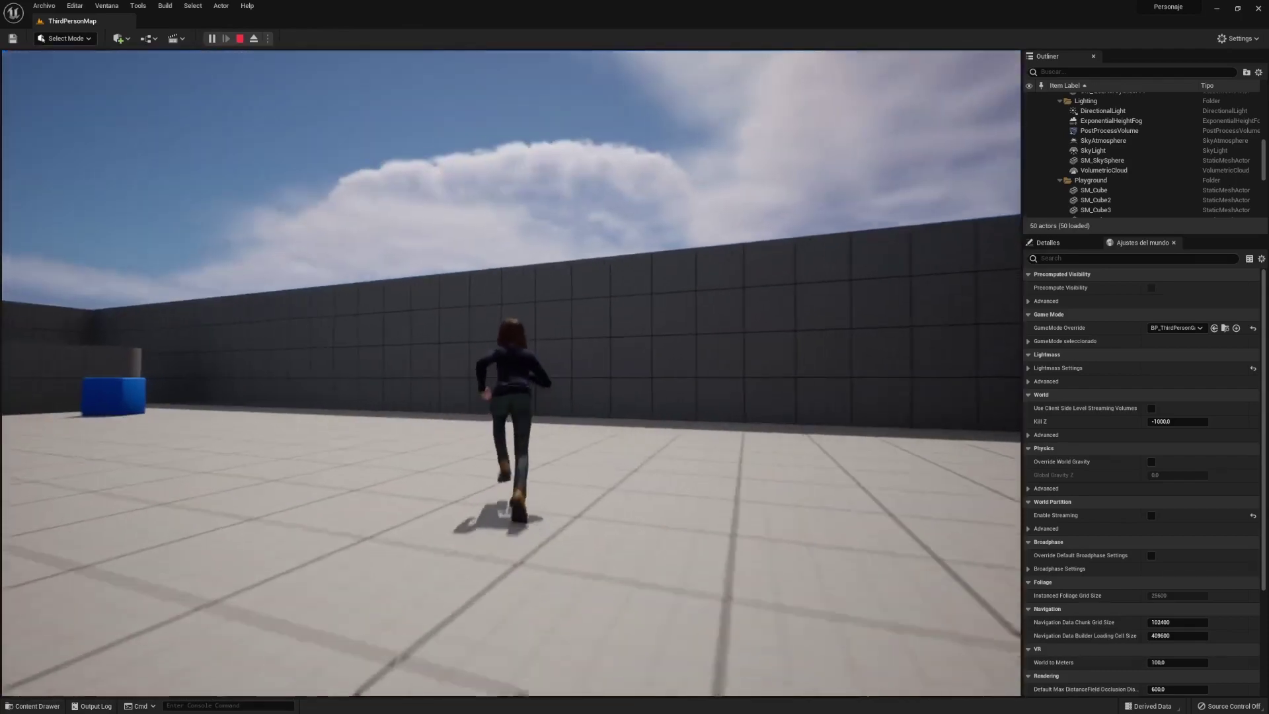
key(w)
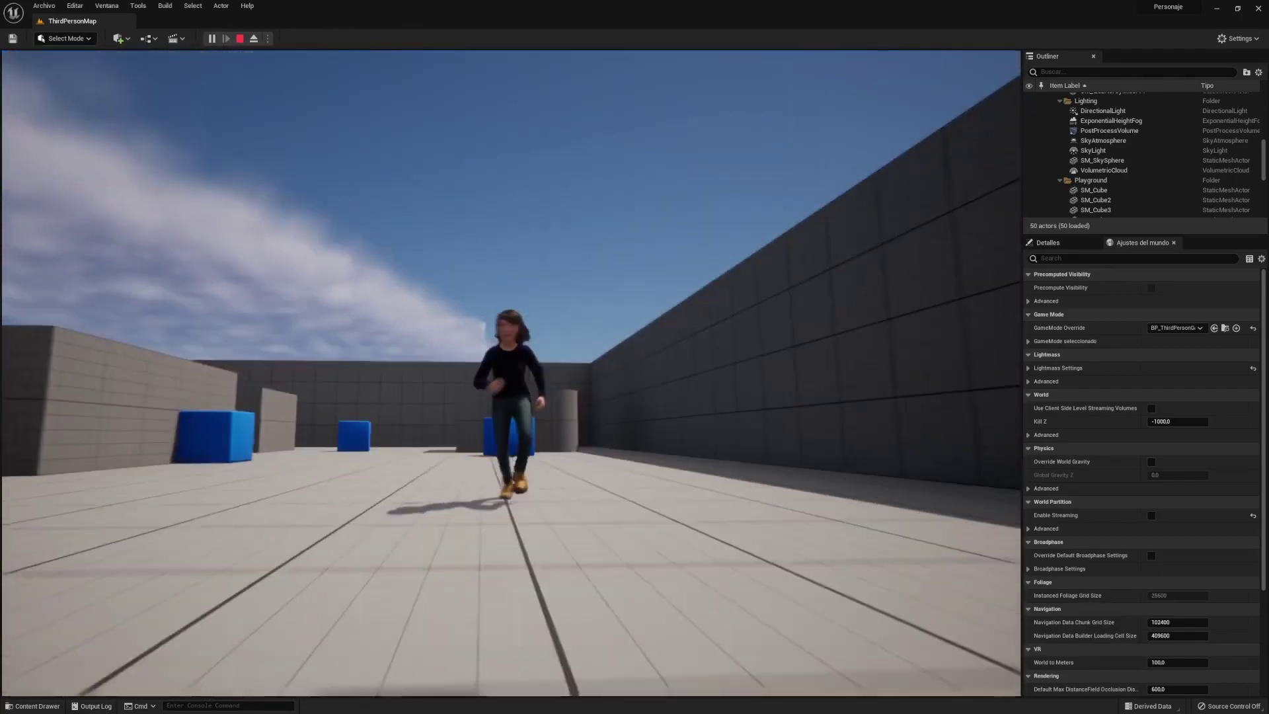
key(s)
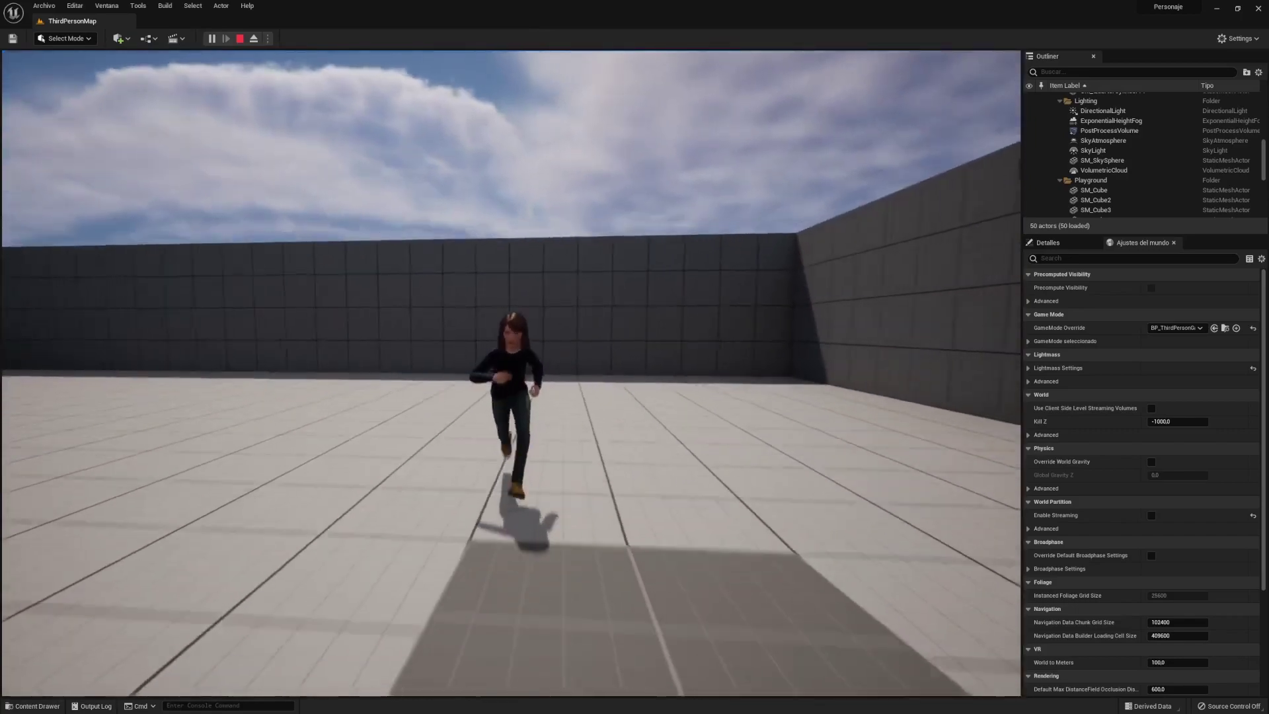
key(s)
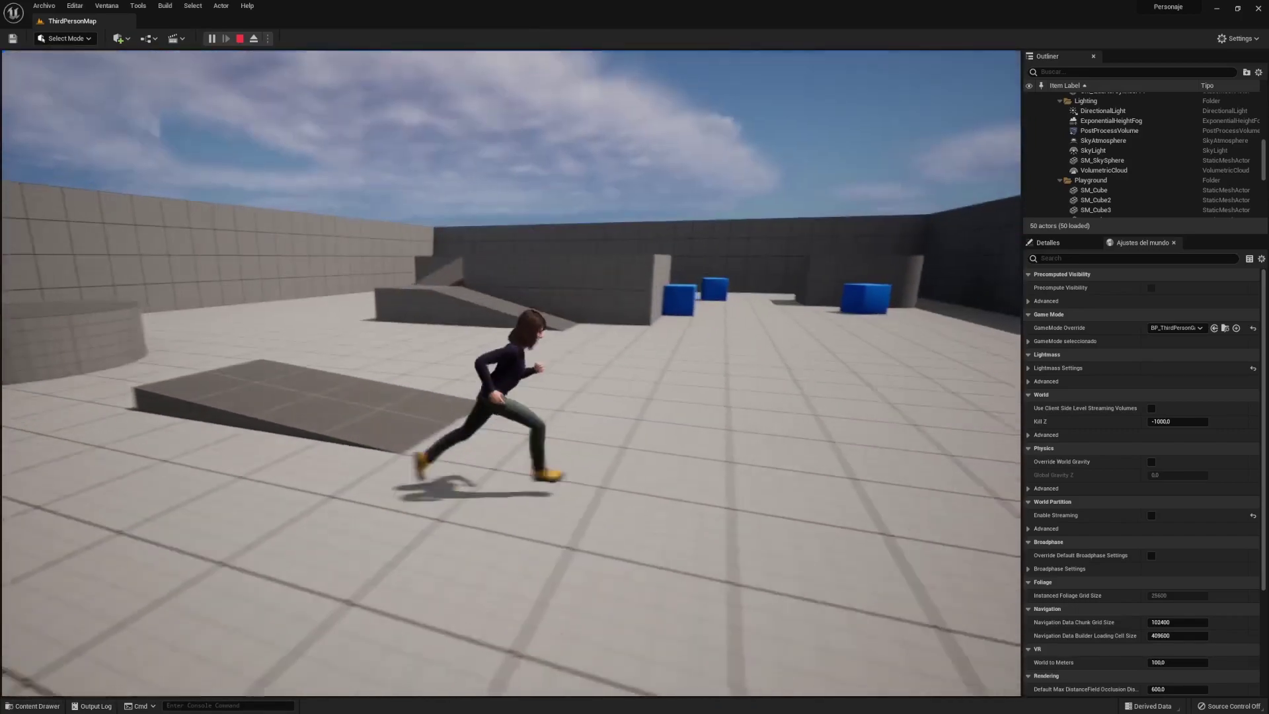
key(d)
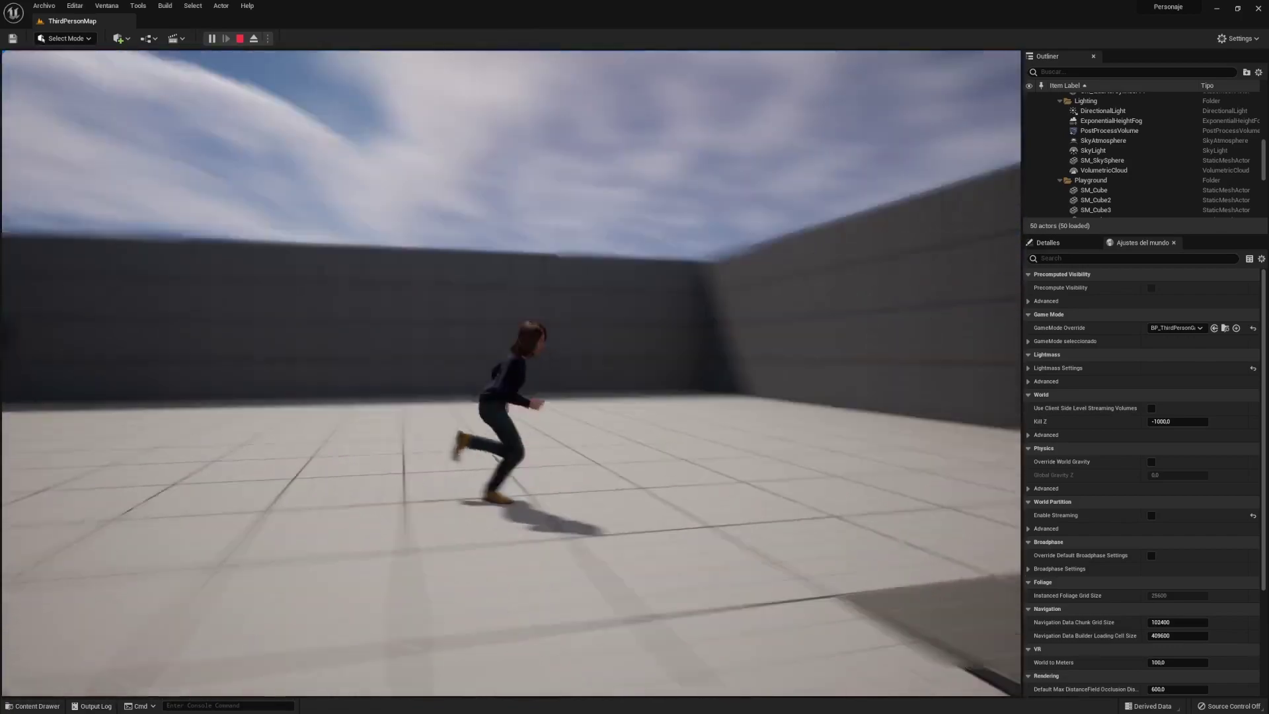
key(w)
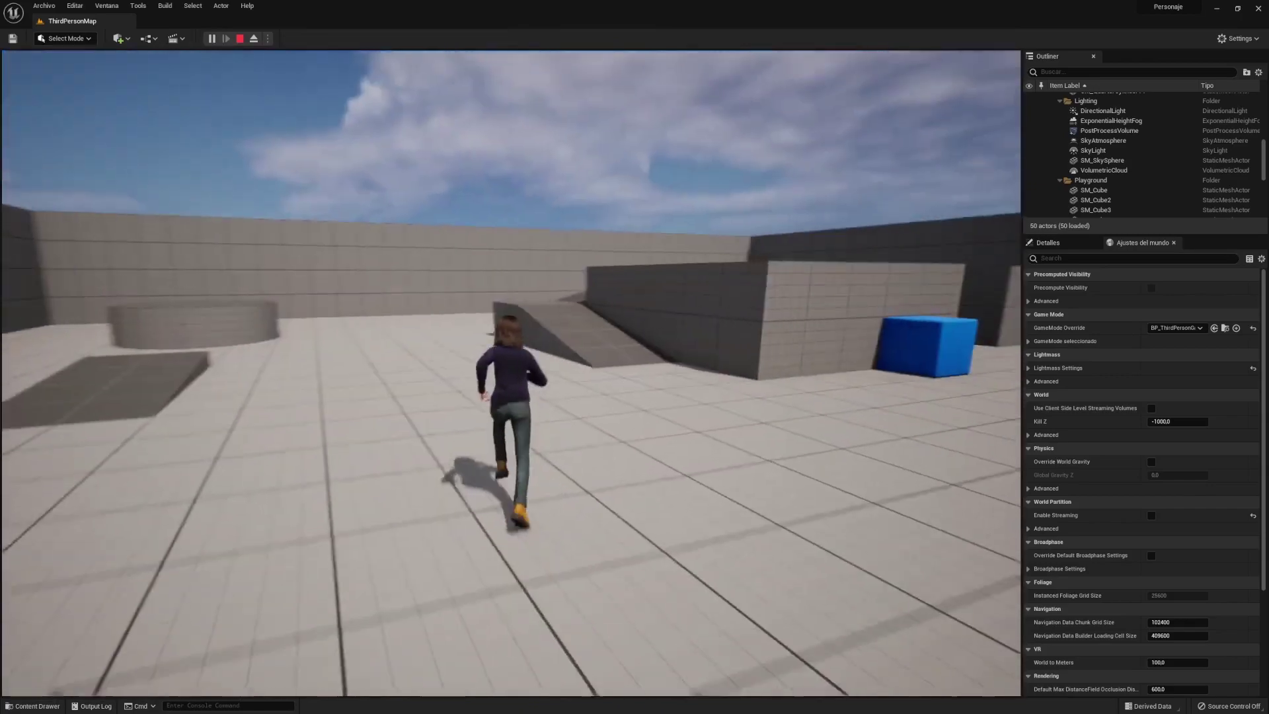